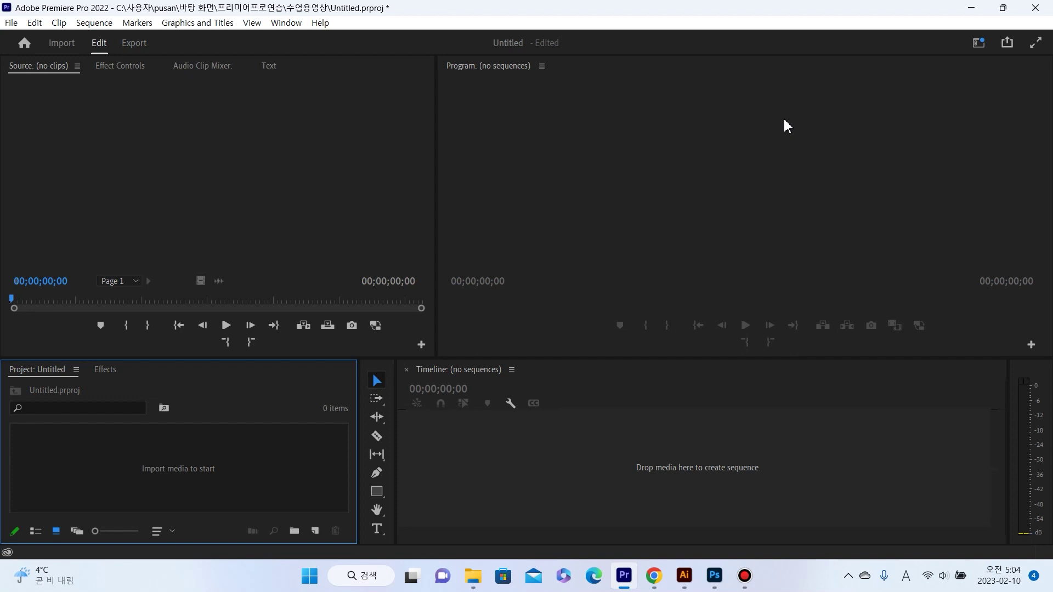
Enlarge the project and timeline area and import the samba MP3, Sequence 01.mp4 and the two PNG images
left_click_drag(314, 358, 360, 328)
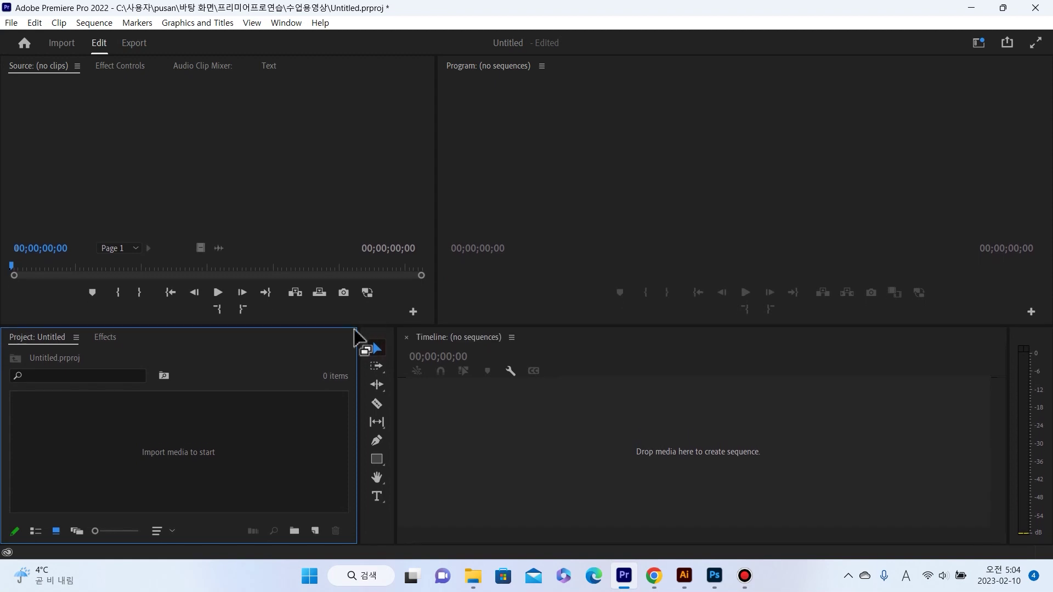
double_click(186, 448)
left_click_drag(593, 257, 301, 176)
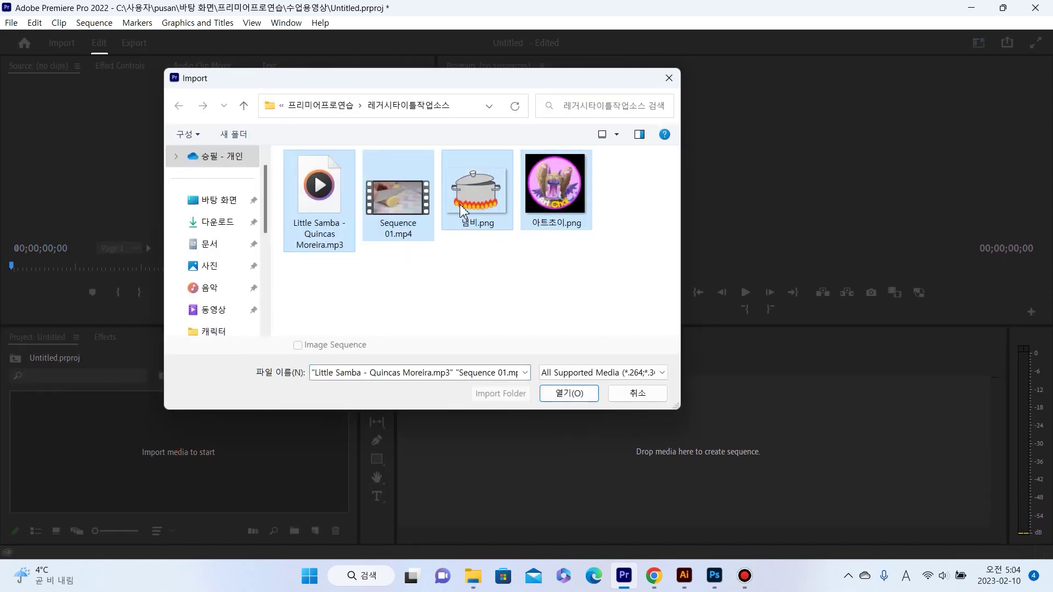
left_click(577, 404)
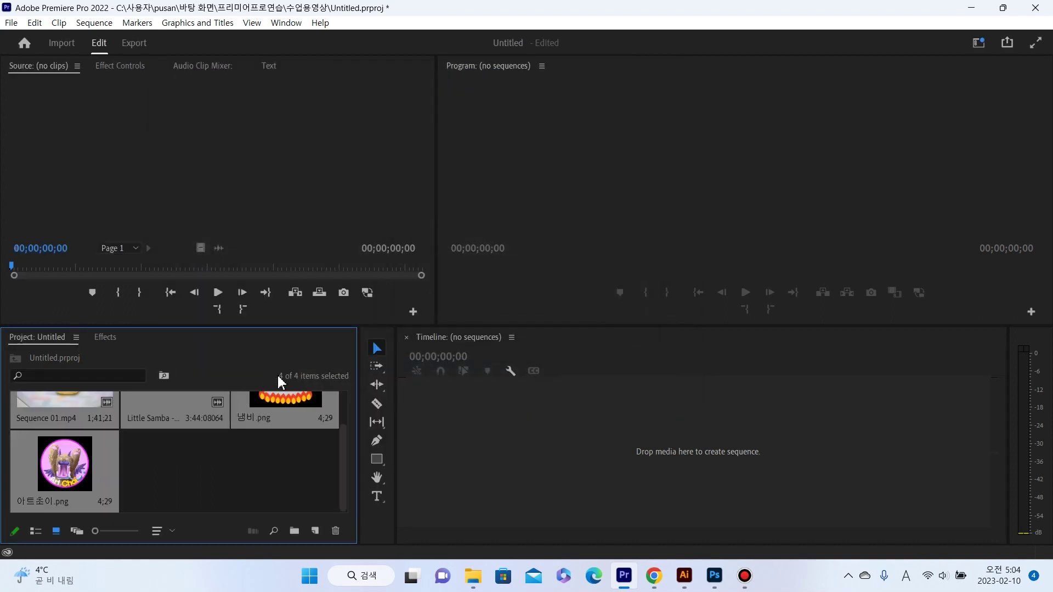
Create a sequence from Sequence 01.mp4, preview its opening seconds and return the playhead to the start
double_click(54, 418)
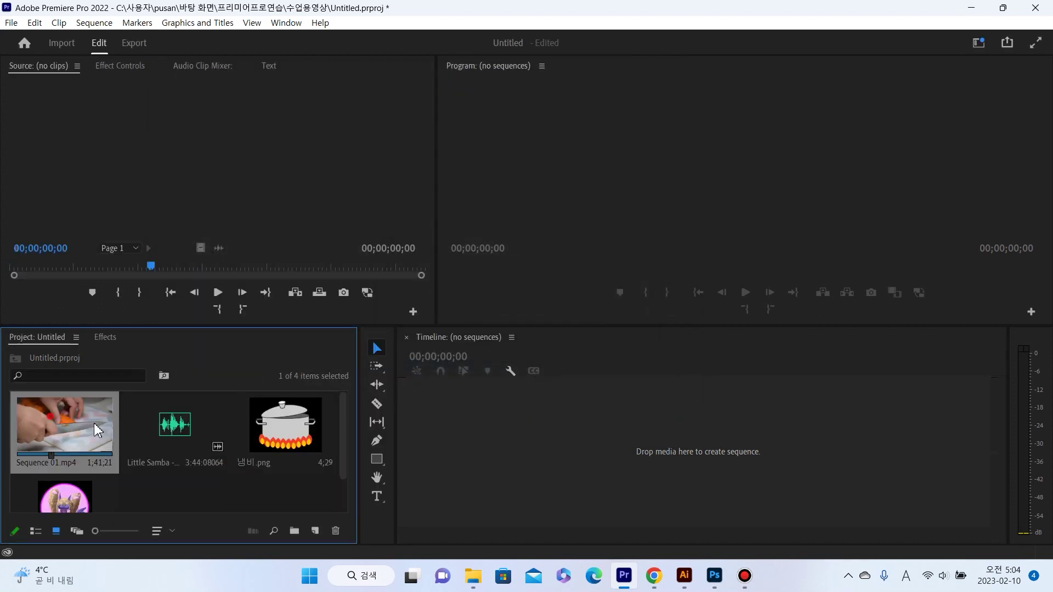
left_click_drag(70, 423, 590, 432)
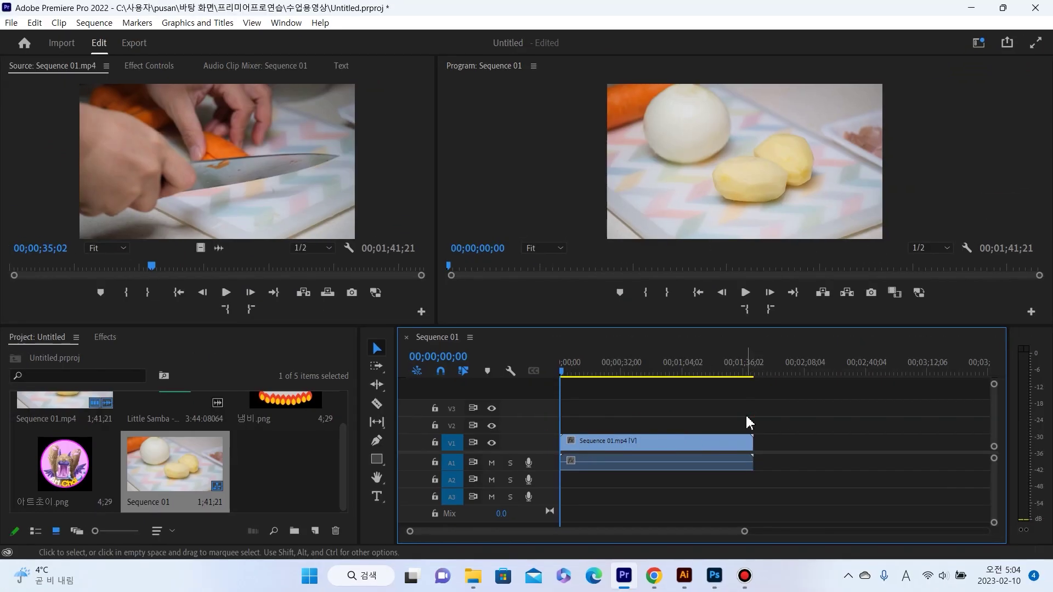
key("space")
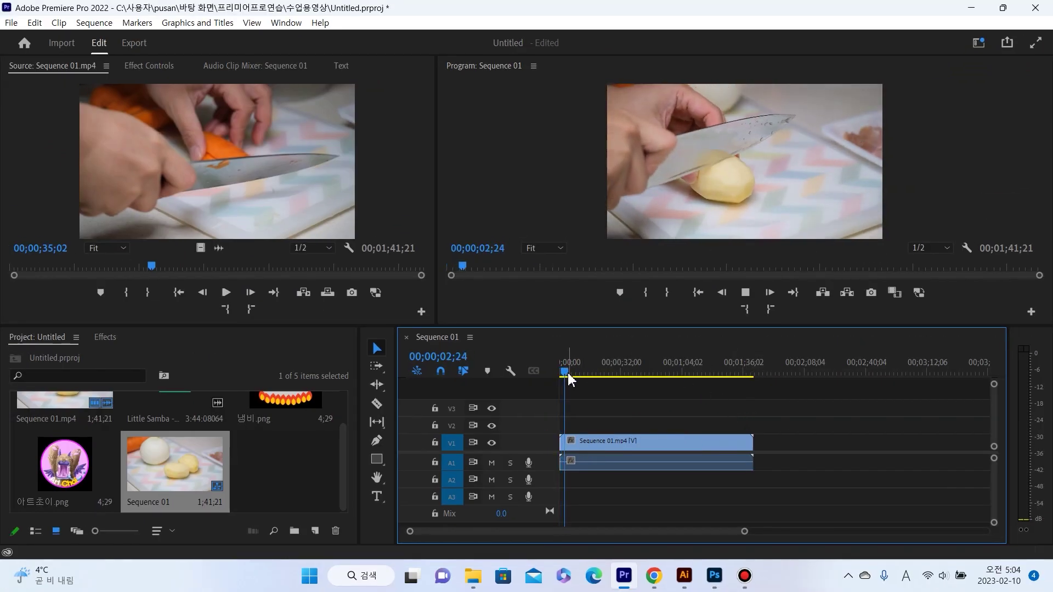
left_click_drag(565, 369, 547, 380)
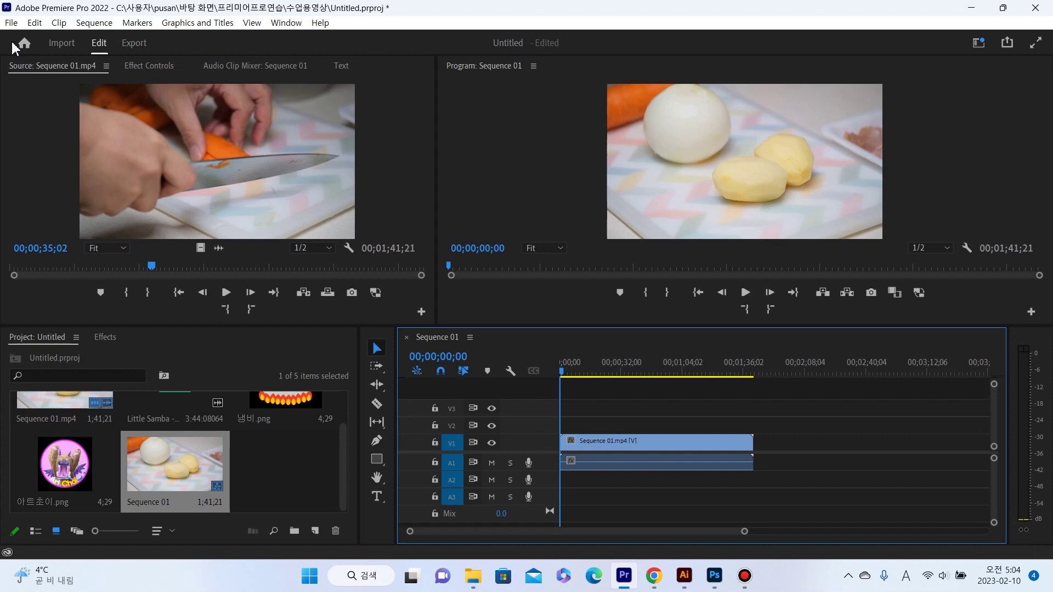
Create a 1920 x 1080 legacy title named Title 01 and reposition its editor window over the workspace
left_click(11, 23)
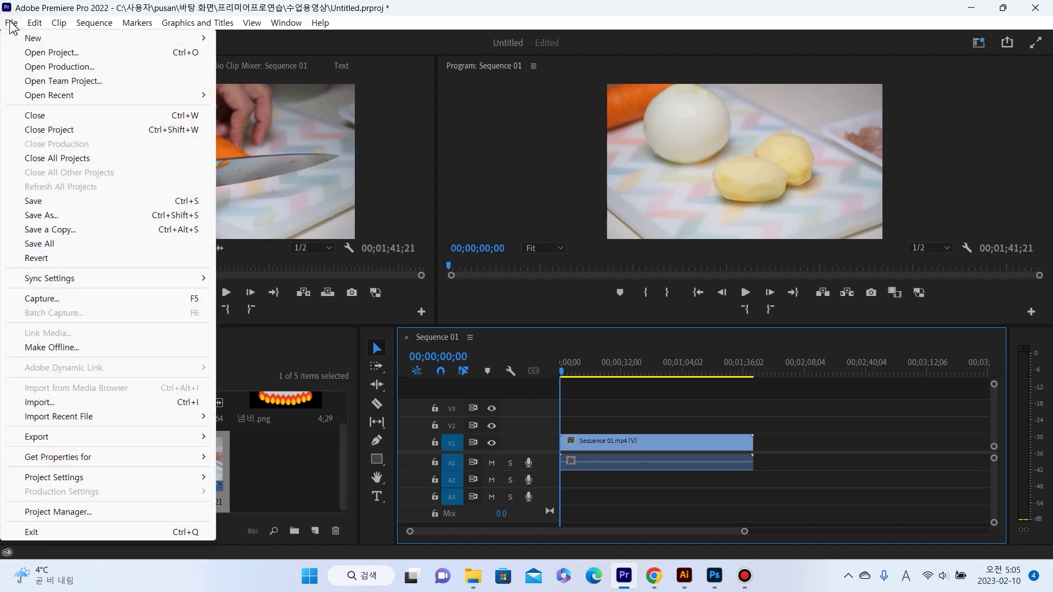
mouse_move(20, 40)
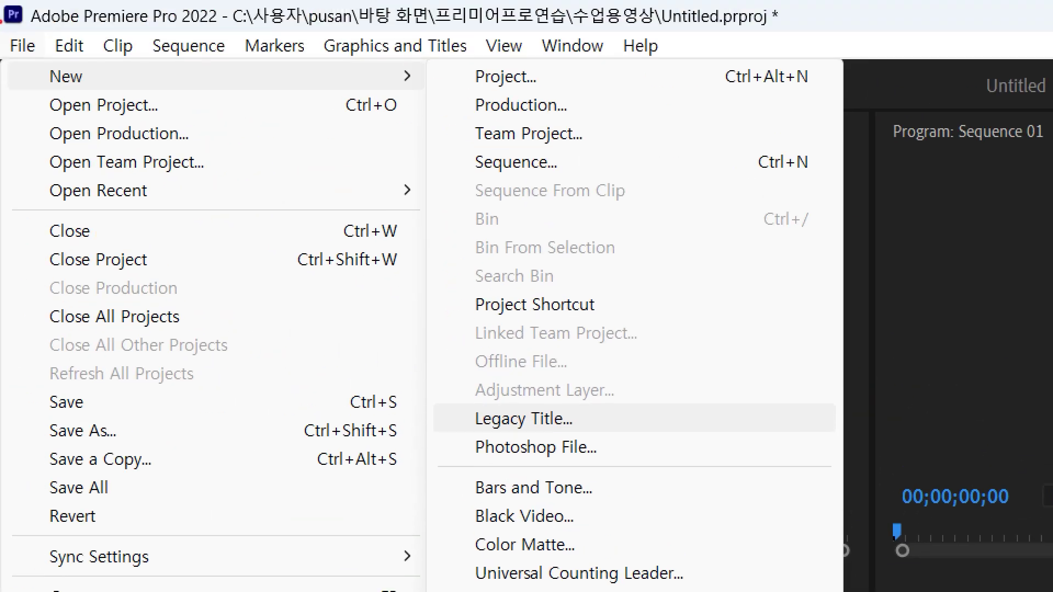
mouse_move(50, 58)
left_mouse_down()
mouse_move(3, 61)
mouse_move(27, 4)
left_mouse_up()
left_click_drag(38, 70, 77, 65)
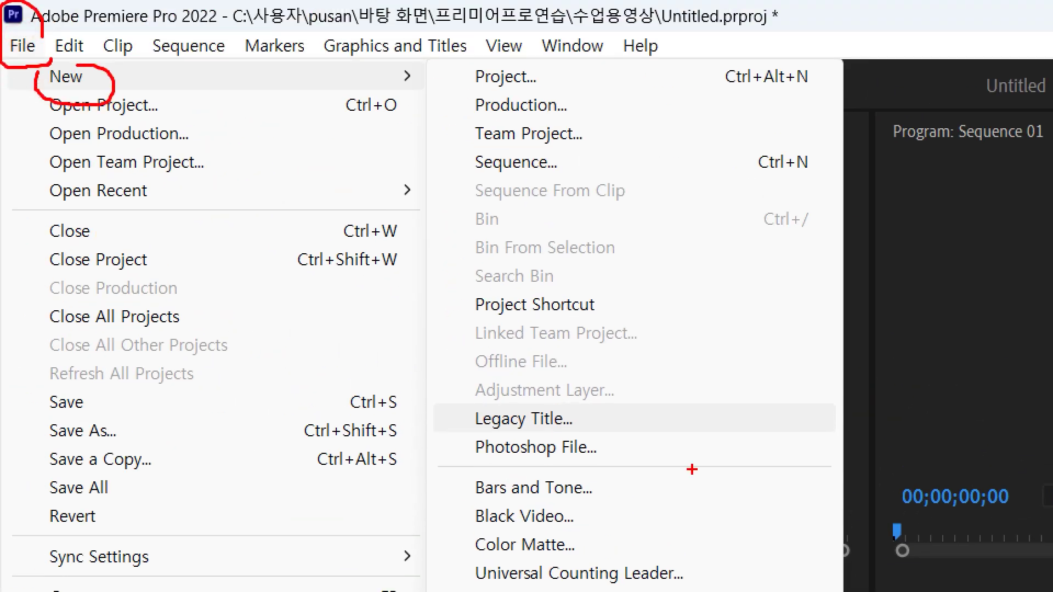
left_click_drag(440, 439, 612, 440)
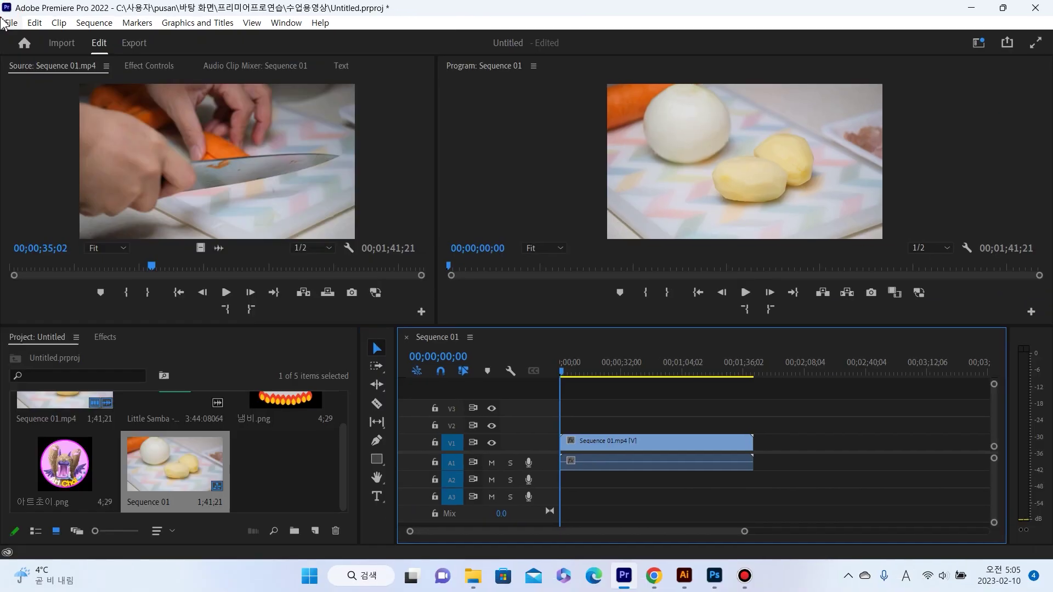
left_click(22, 44)
mouse_move(66, 76)
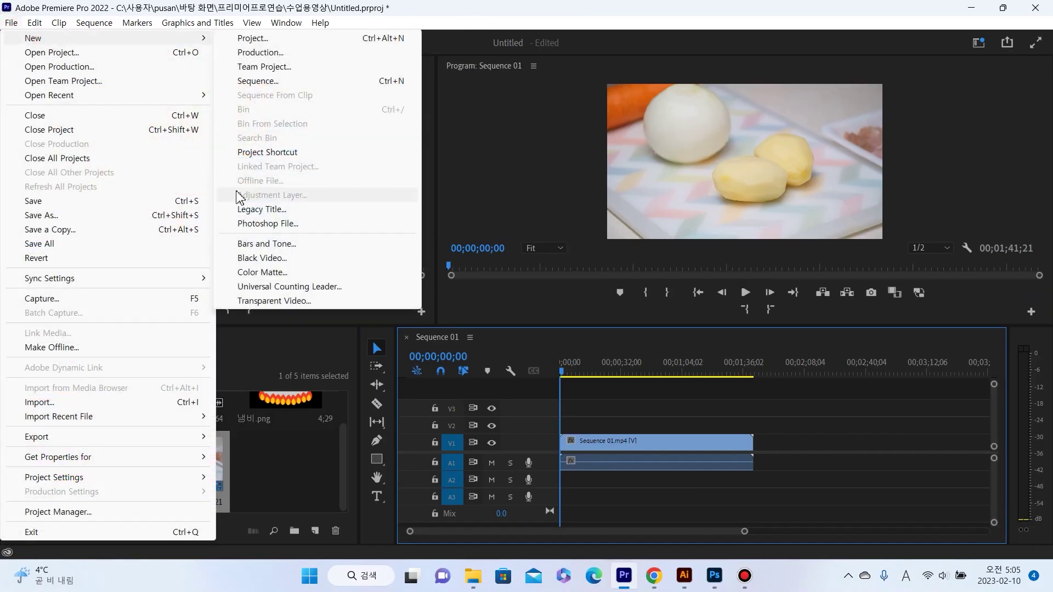
left_click(253, 210)
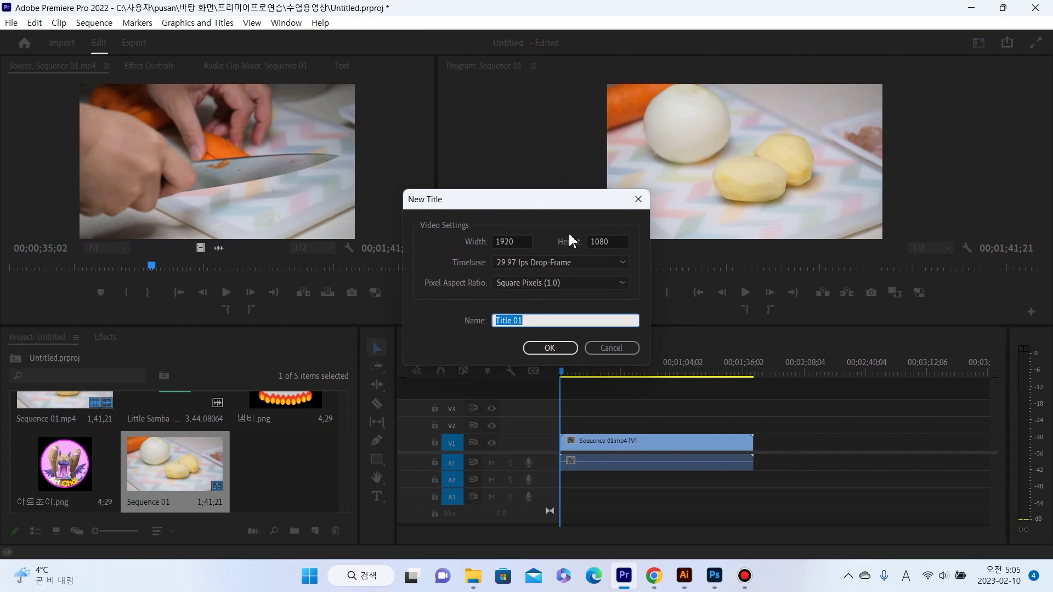
left_click(560, 347)
left_click(650, 333)
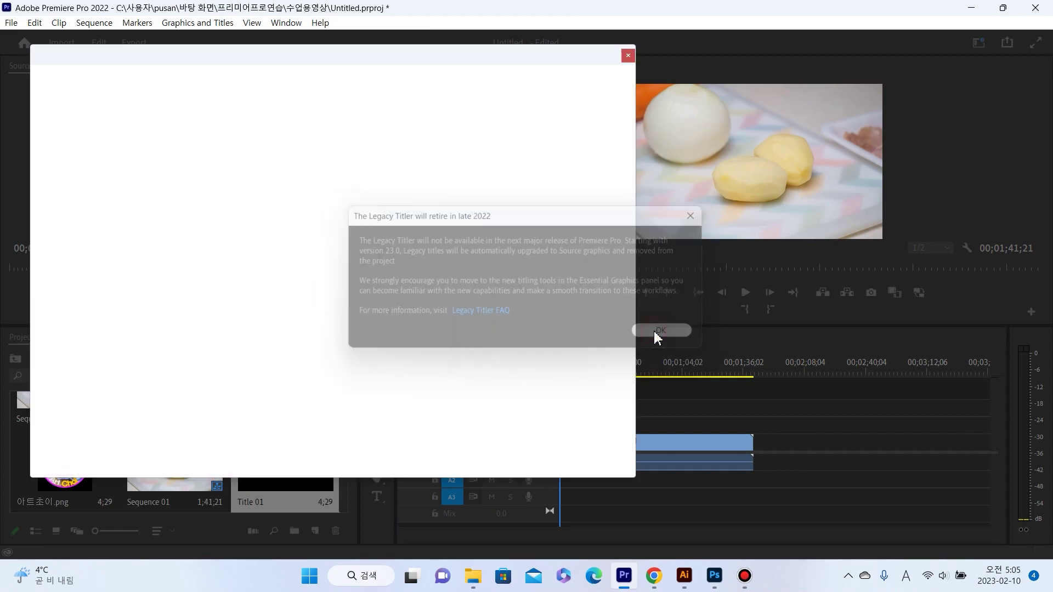
left_click(453, 53)
left_click_drag(465, 58, 682, 66)
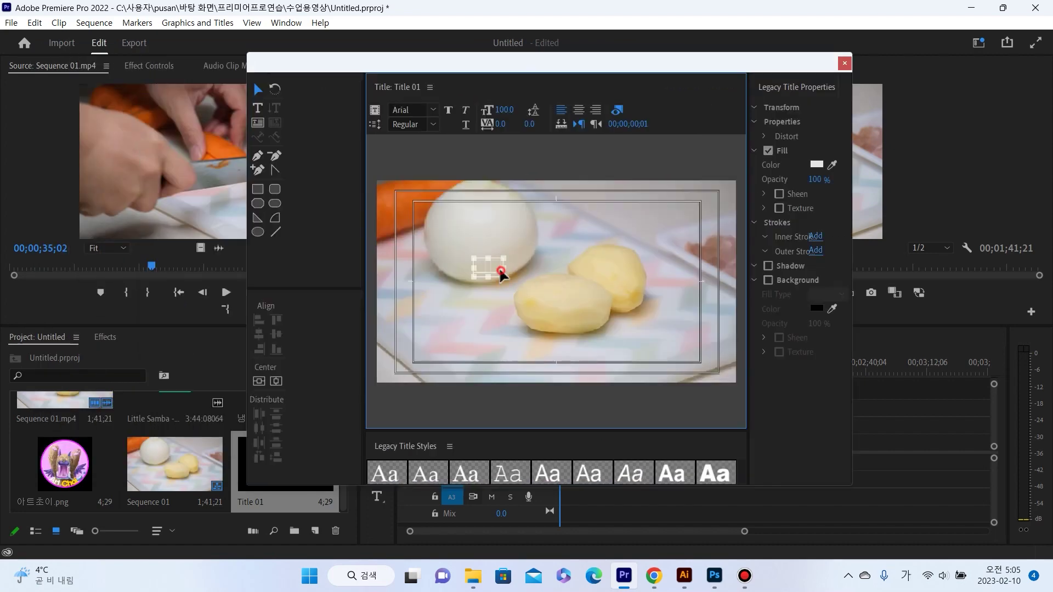
Add a two-line text over the onion reading "art choi의" and "오늘의 요리"
left_click(258, 110)
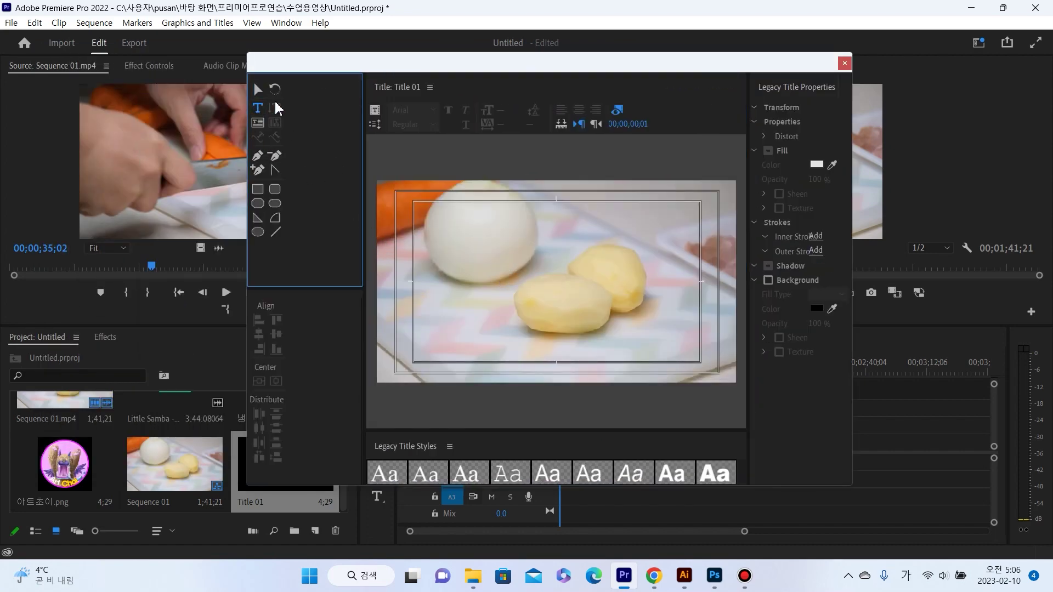
left_click(465, 263)
type("ㄱ")
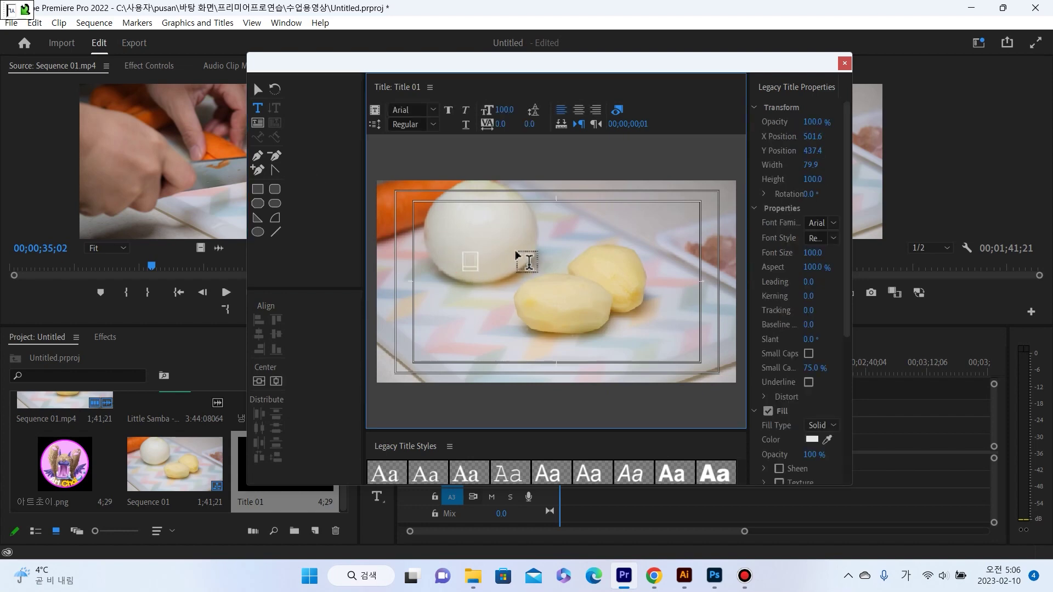
key("BackSpace")
type("art")
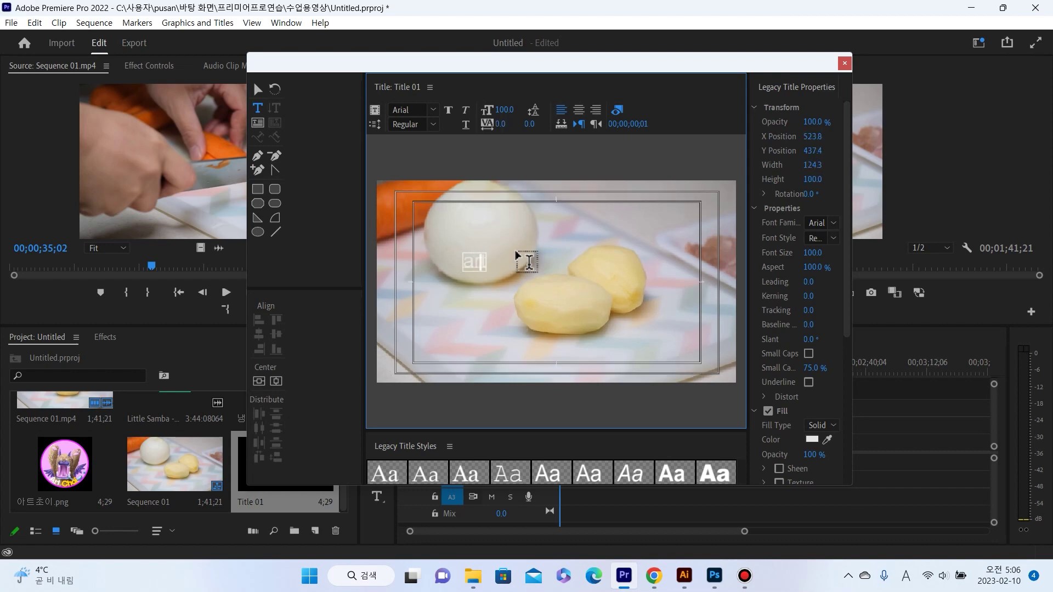
type(" choi")
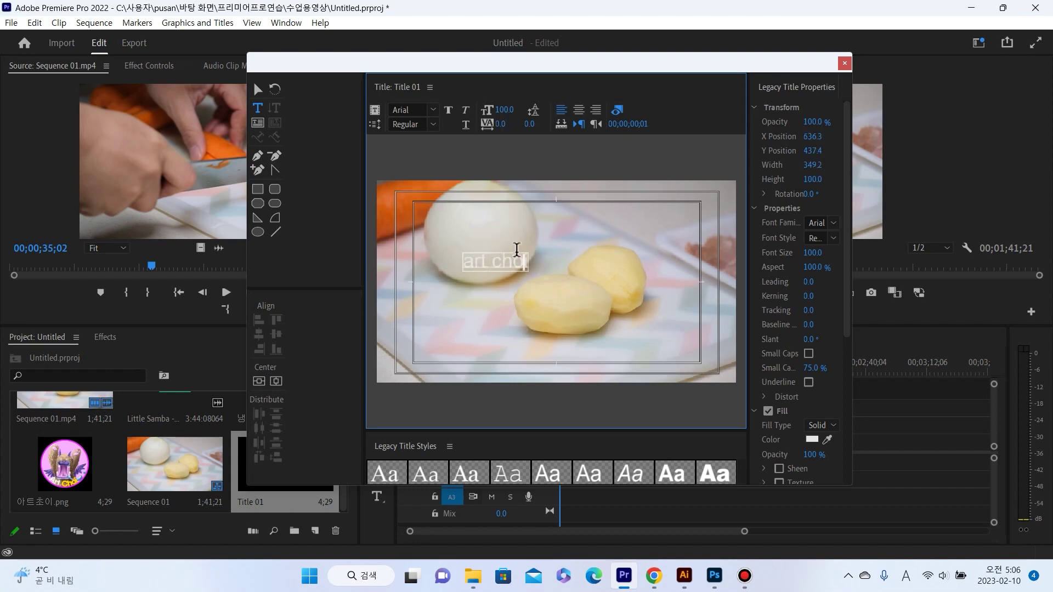
key("Return")
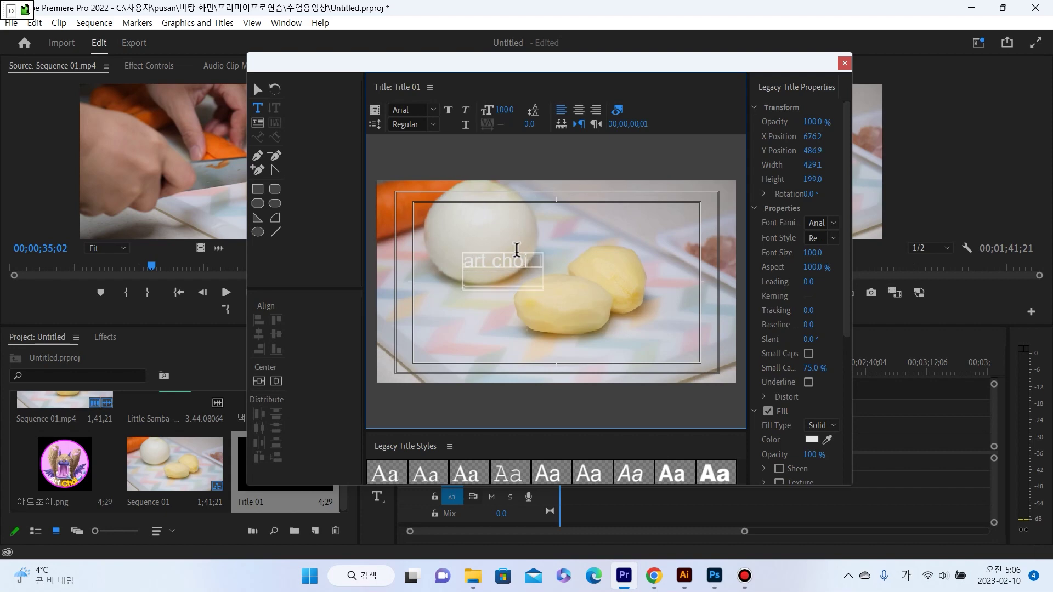
type("아트초")
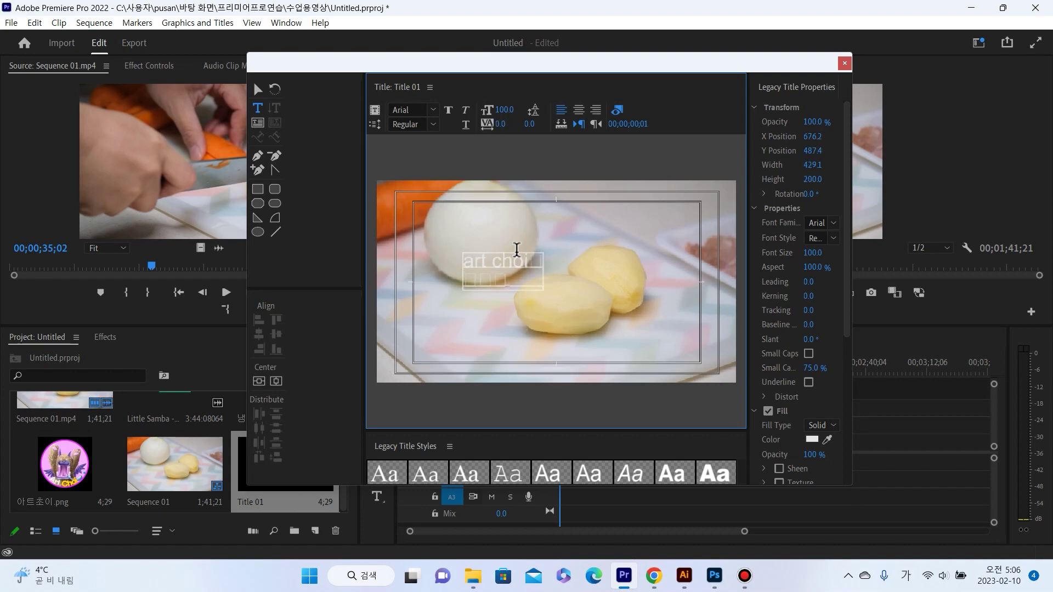
type("이")
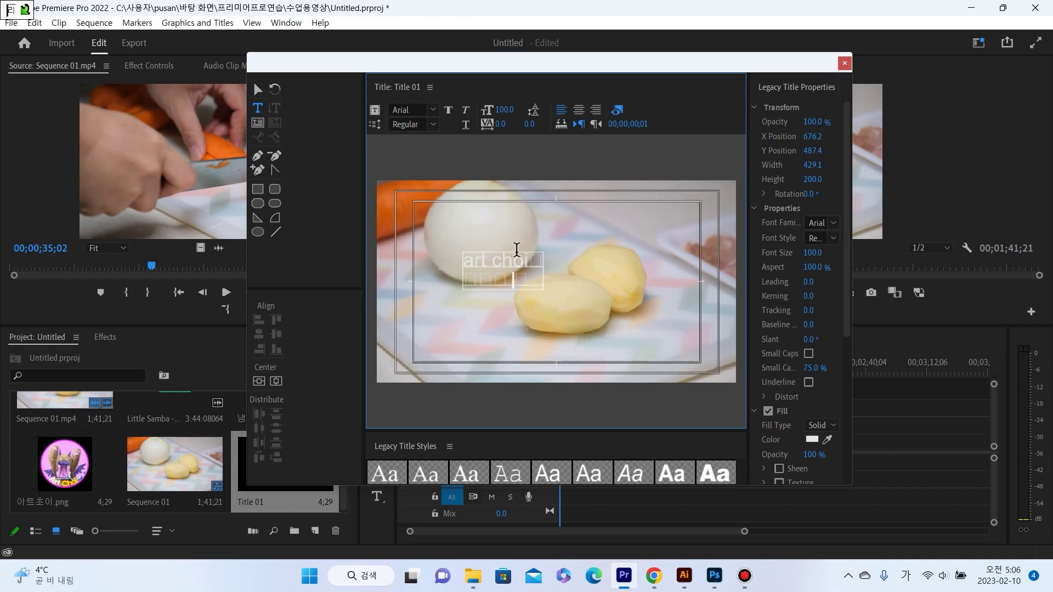
key("Hangul")
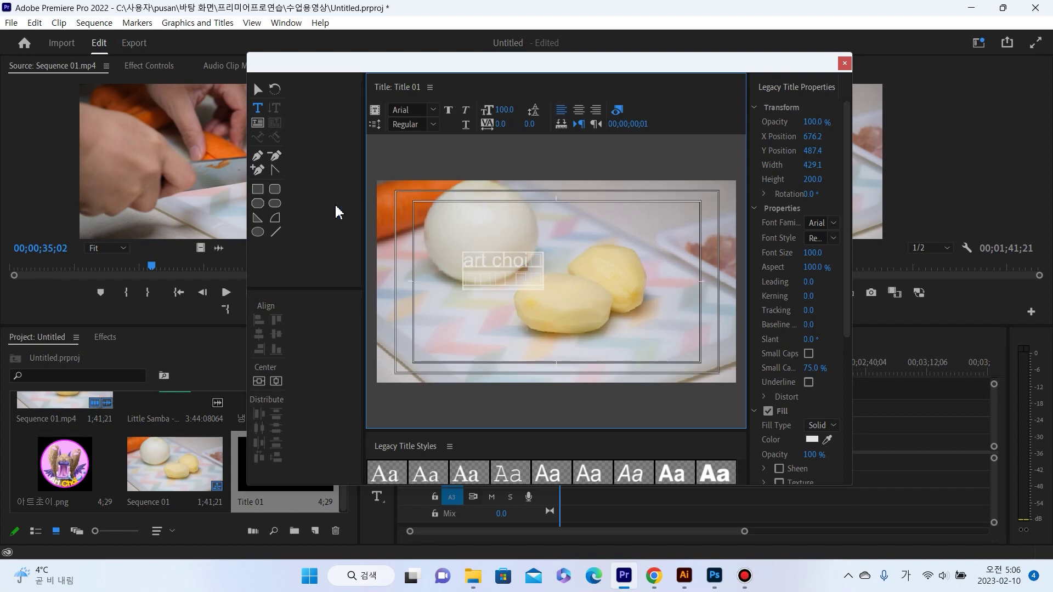
Set the font family of the title's Korean text to 휴먼굵은샘체
left_click(833, 223)
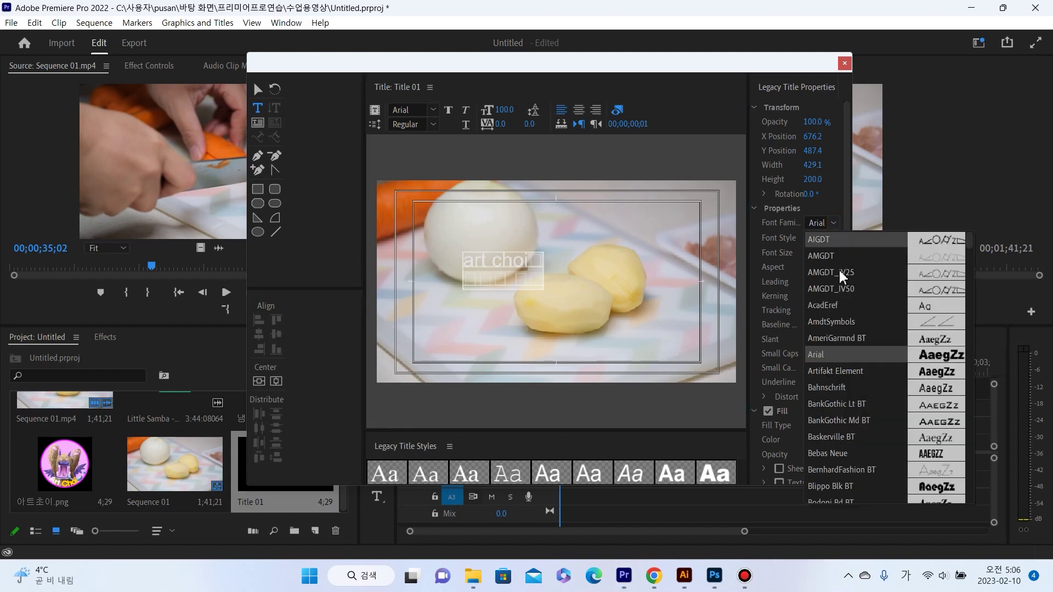
scroll(845, 329, "down", 4)
scroll(847, 422, "down", 10)
scroll(851, 426, "down", 5)
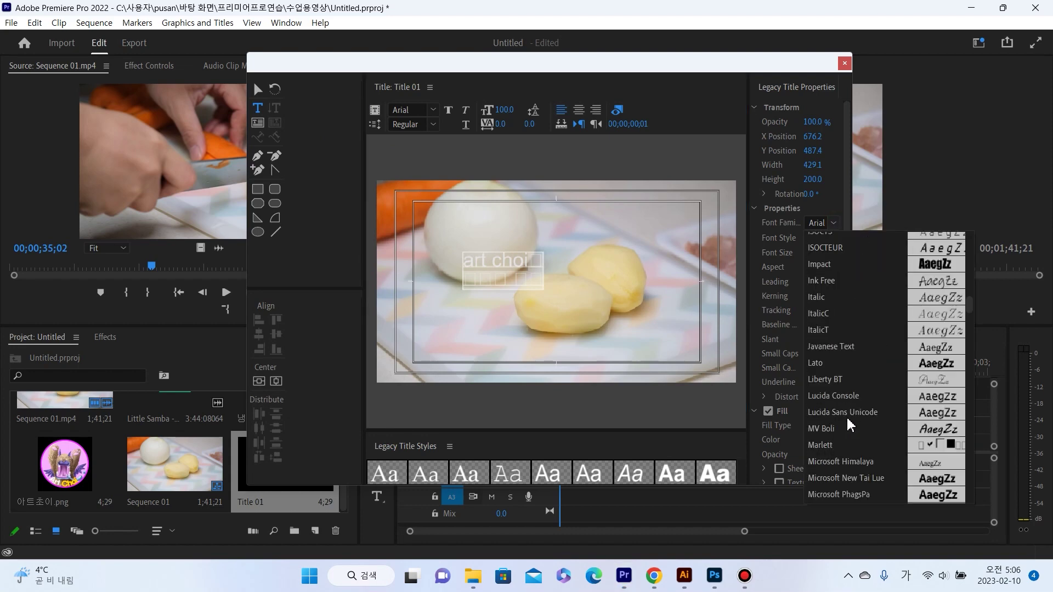
scroll(889, 401, "down", 20)
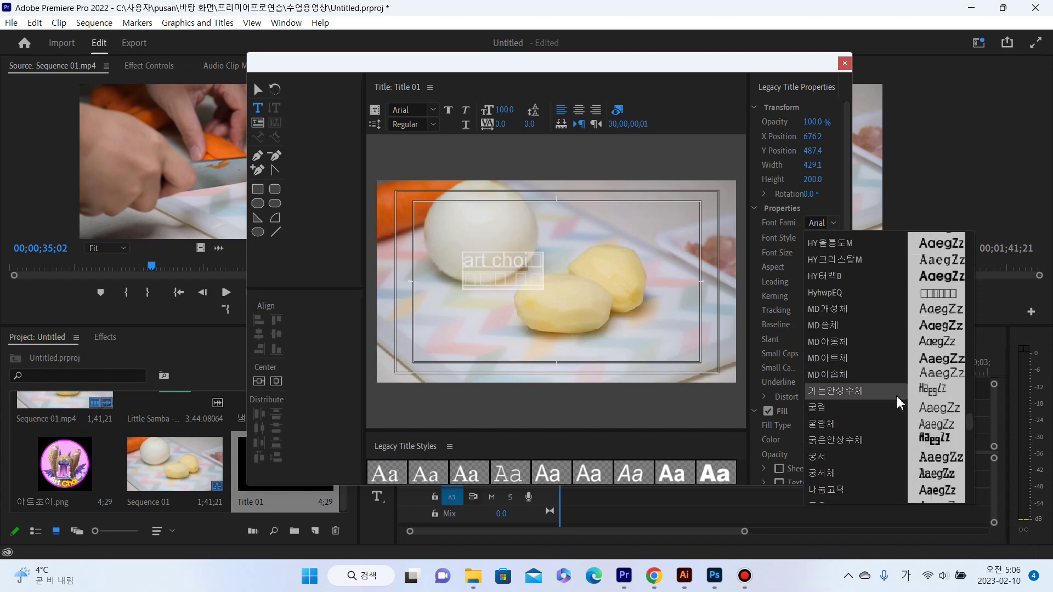
scroll(867, 420, "down", 10)
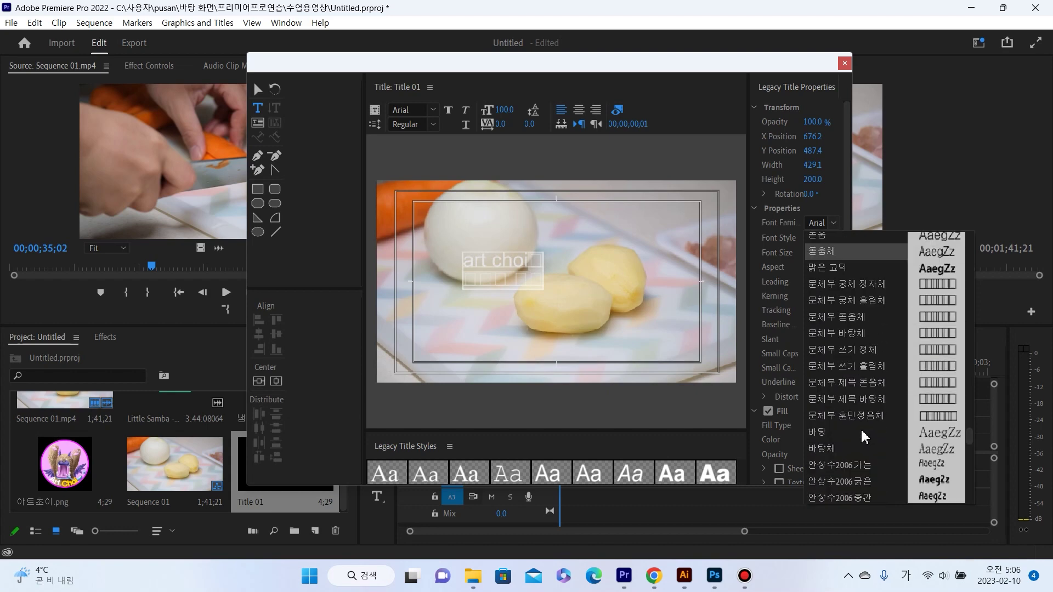
scroll(864, 436, "down", 4)
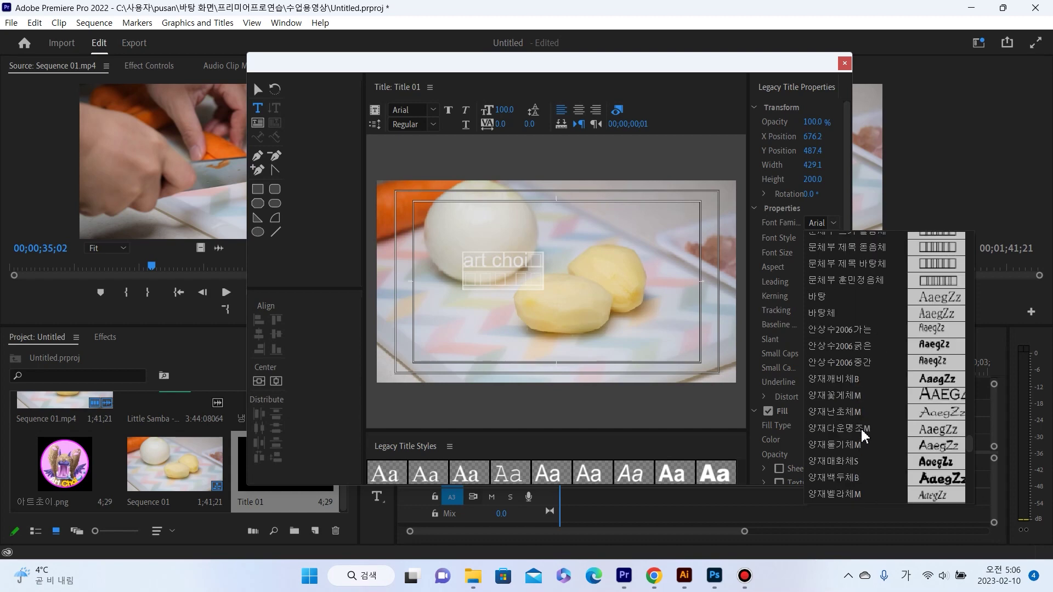
scroll(865, 437, "down", 8)
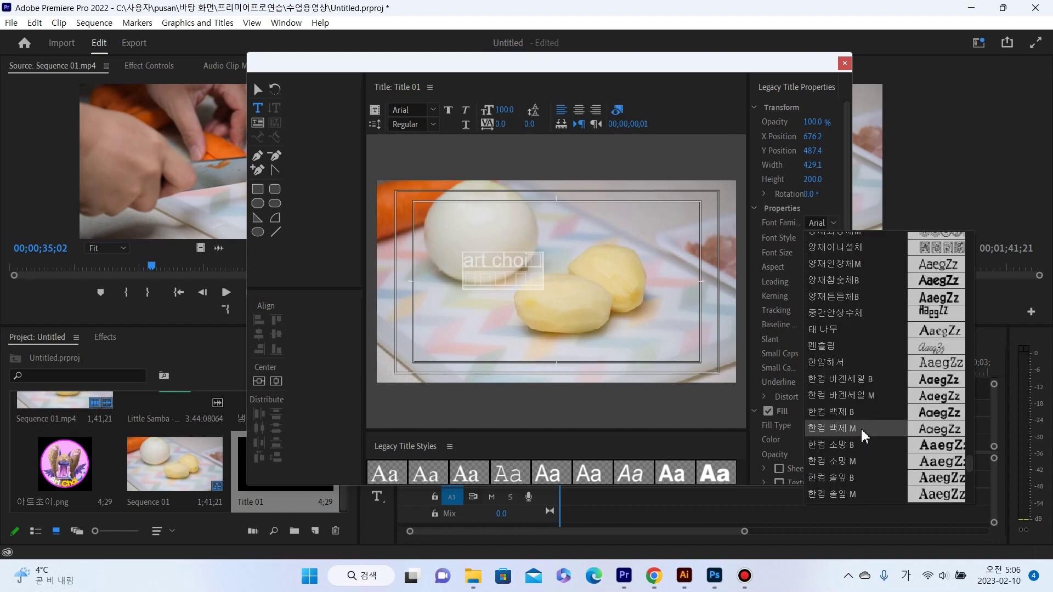
scroll(865, 436, "down", 10)
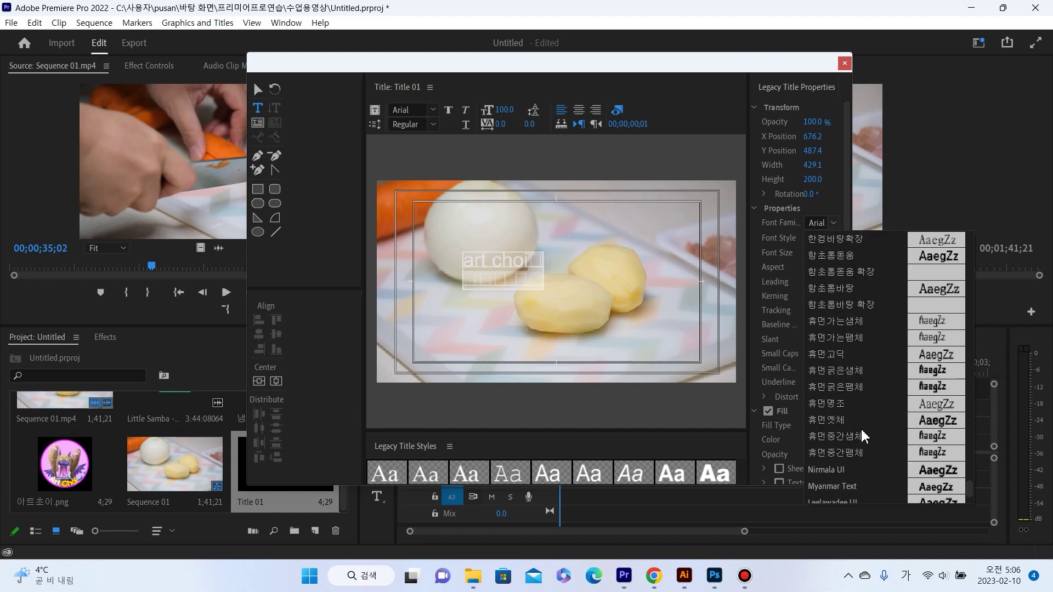
scroll(865, 434, "up", 2)
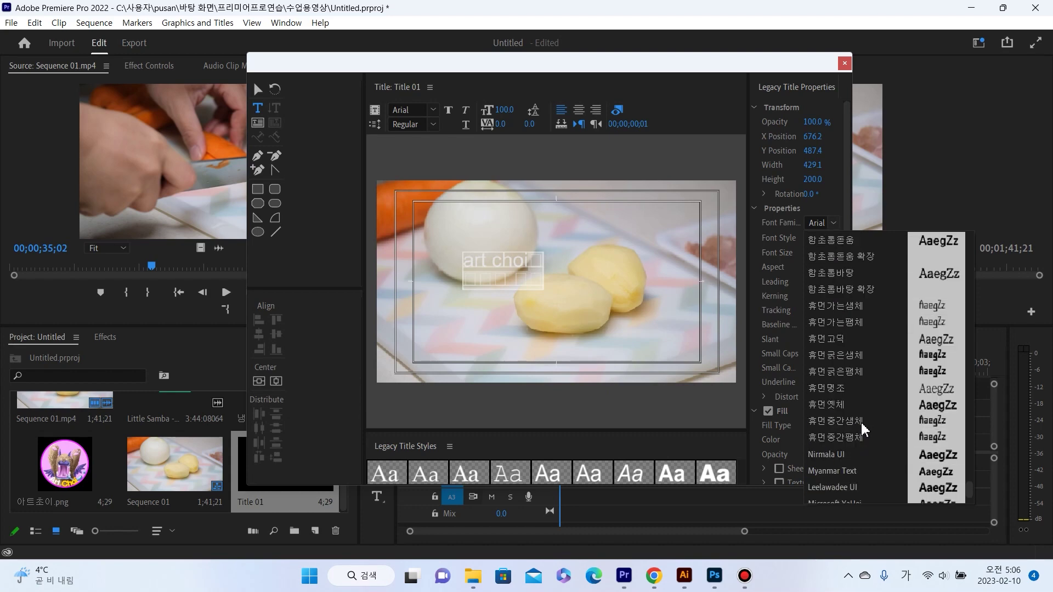
left_click(866, 356)
Set the font family of the title's "art choi" text to 휴먼굵은샘체
left_click(527, 268)
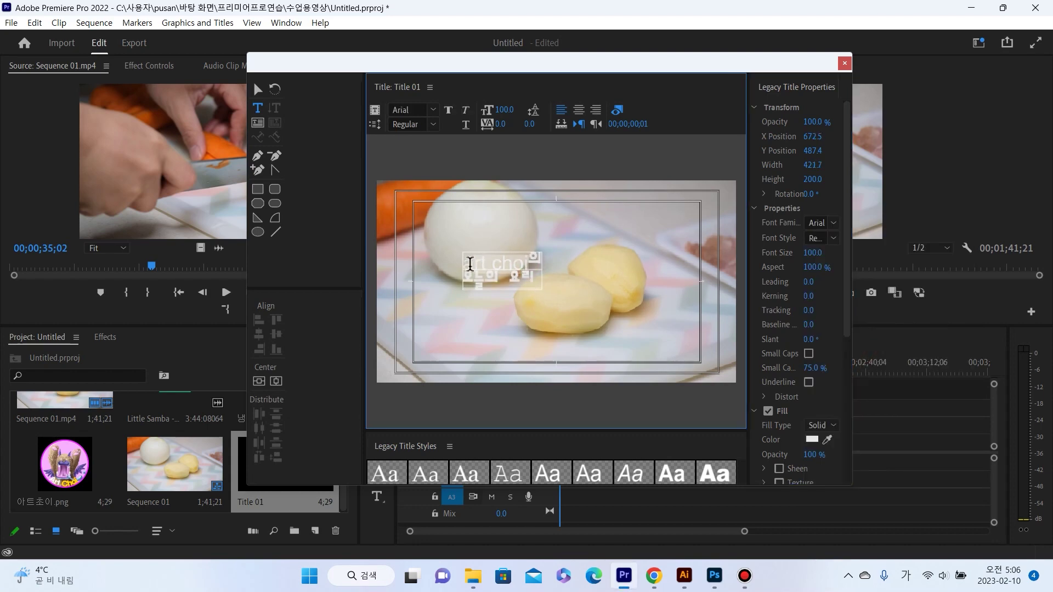
left_click(831, 223)
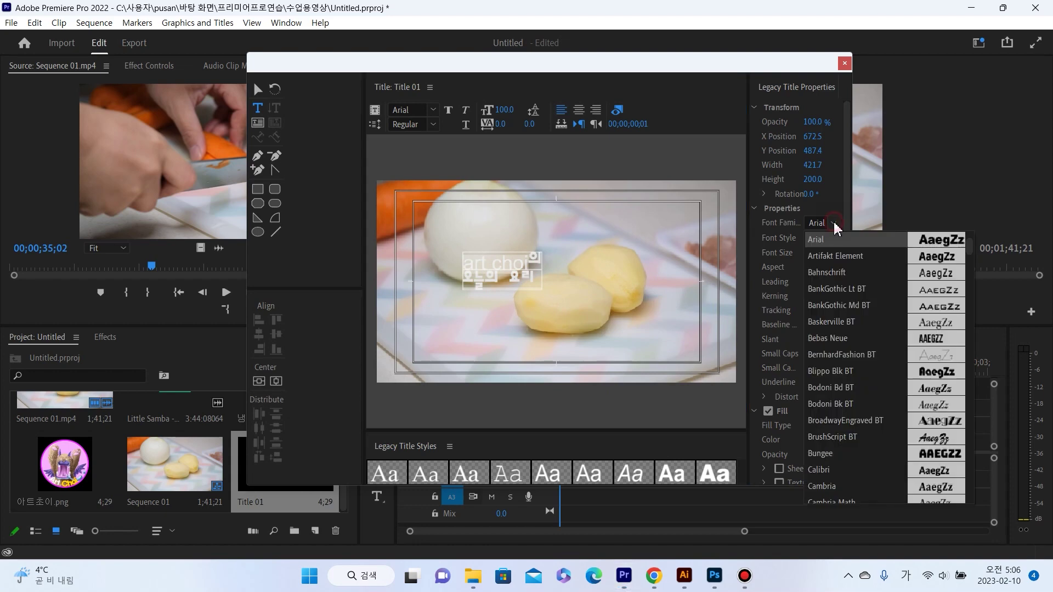
scroll(842, 386, "down", 15)
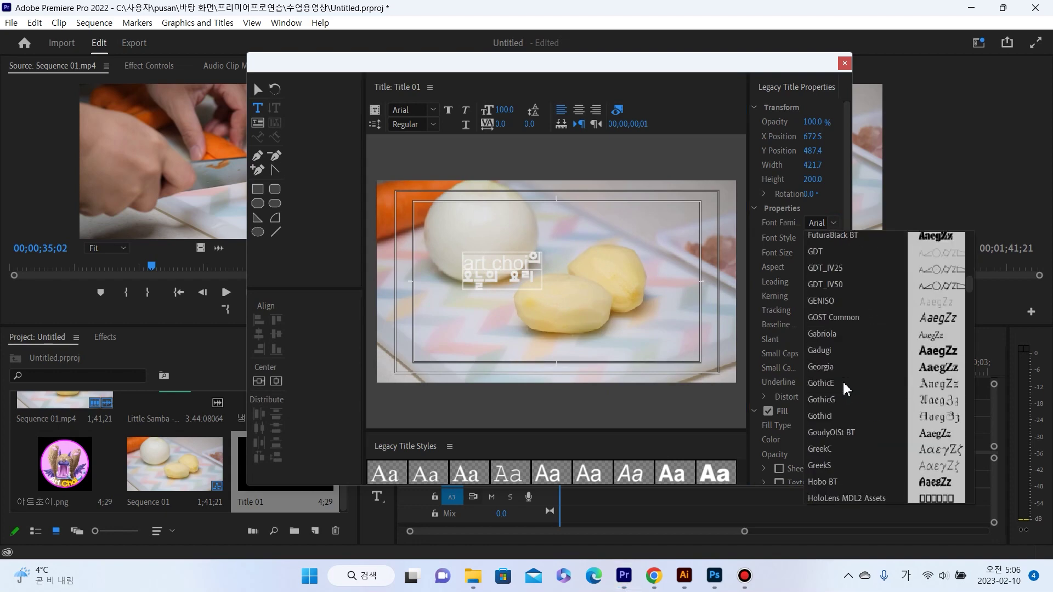
scroll(845, 389, "down", 8)
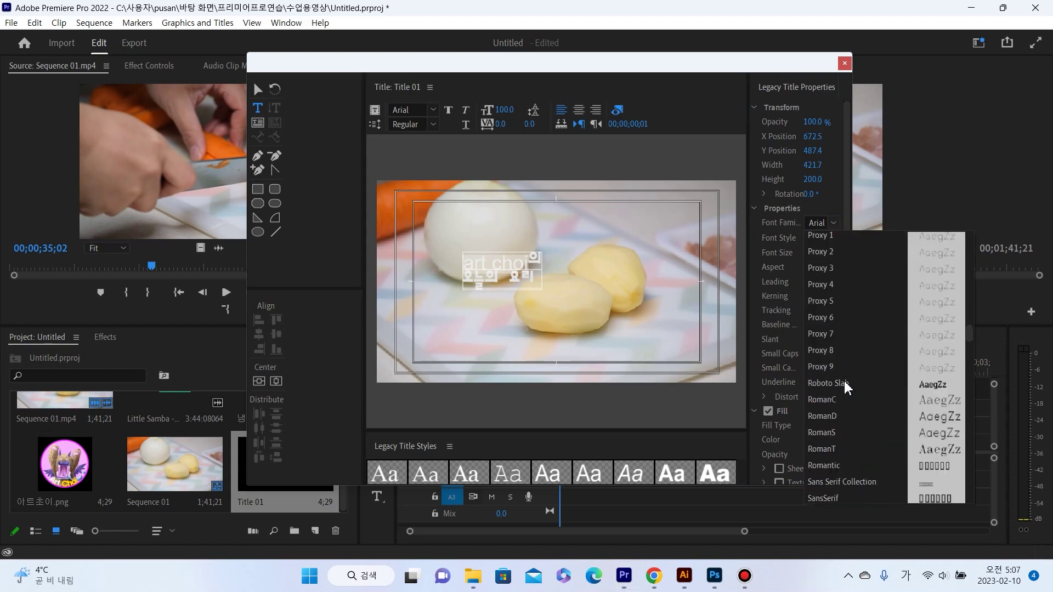
left_click_drag(969, 335, 973, 494)
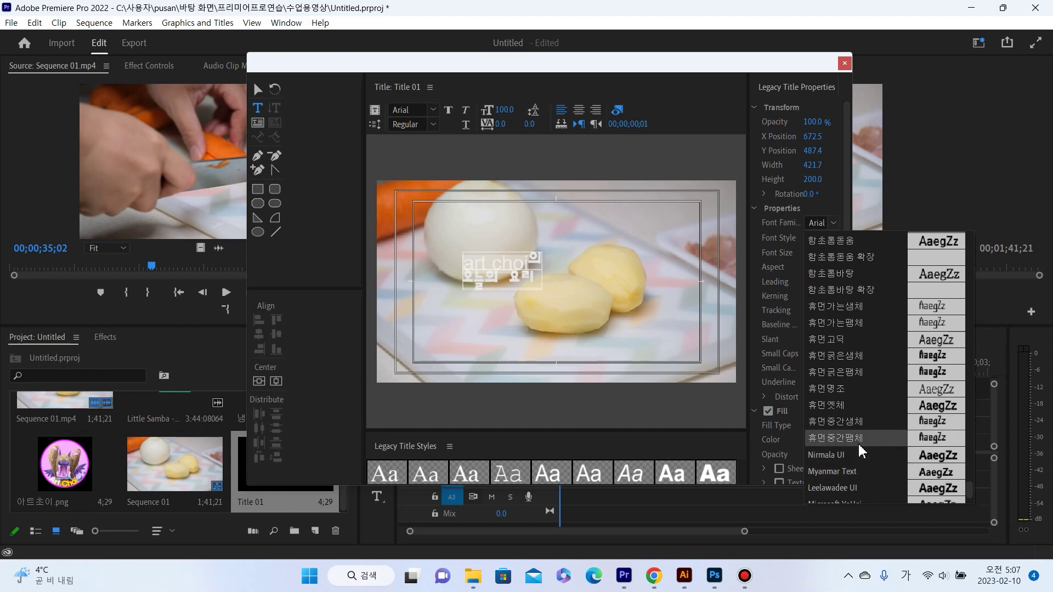
left_click(842, 357)
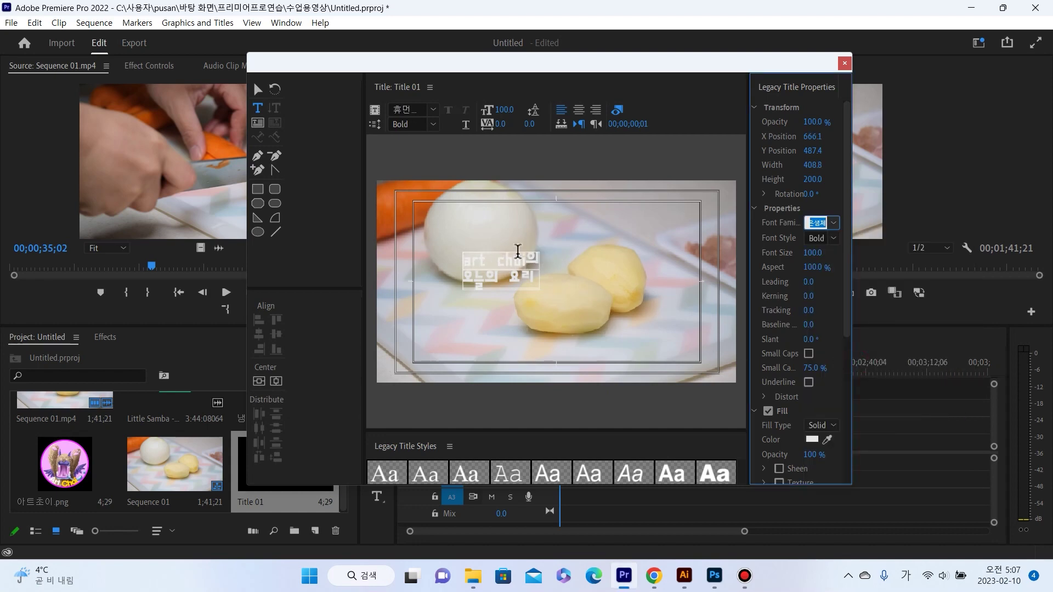
Set the font size of the title's second line, "오늘의 요리", to 300
left_click(465, 281)
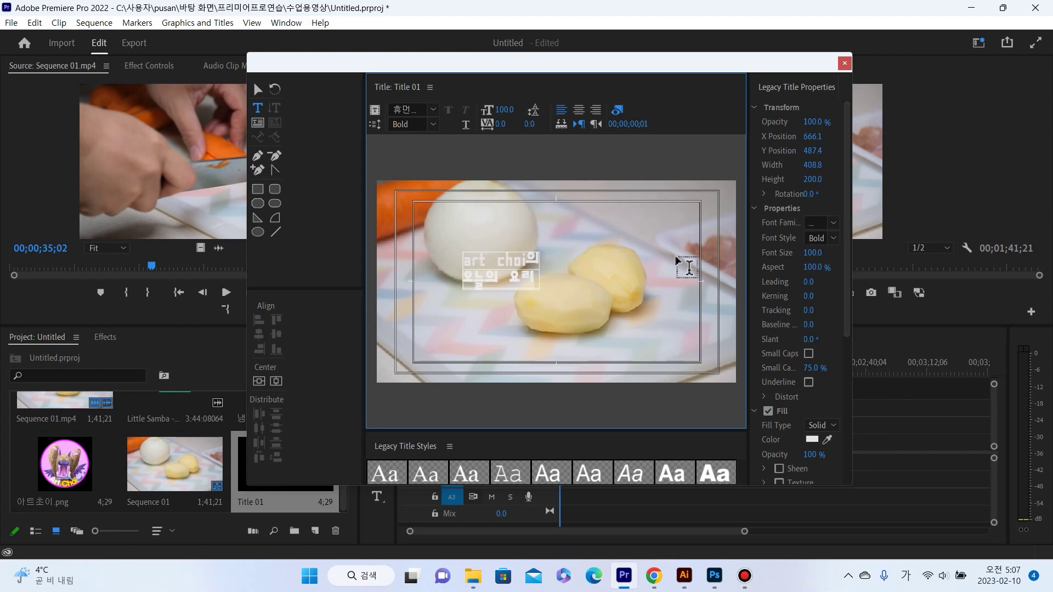
left_click(813, 254)
type("3")
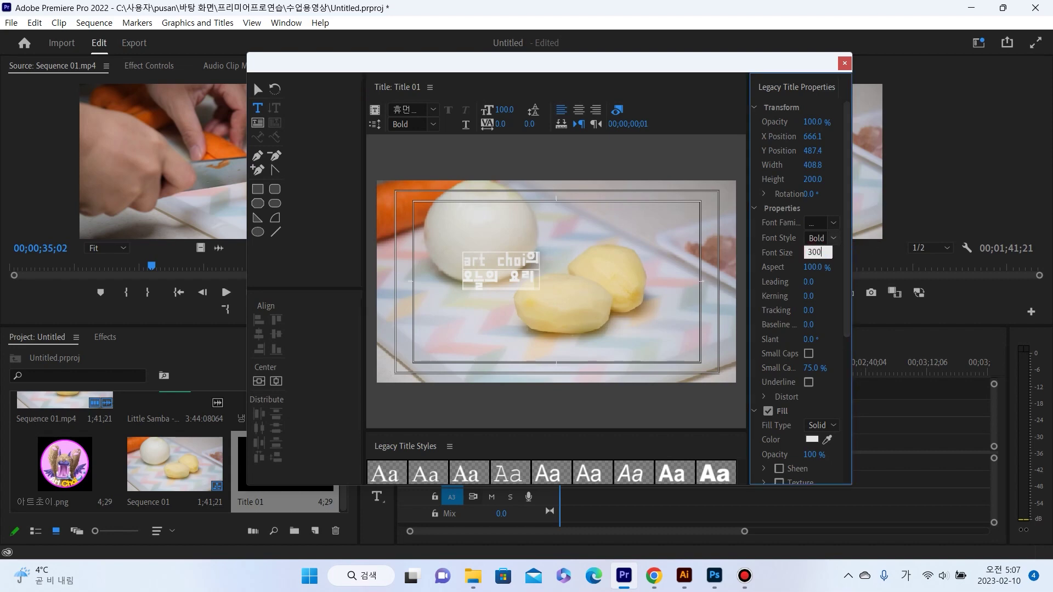
type("00")
key("Return")
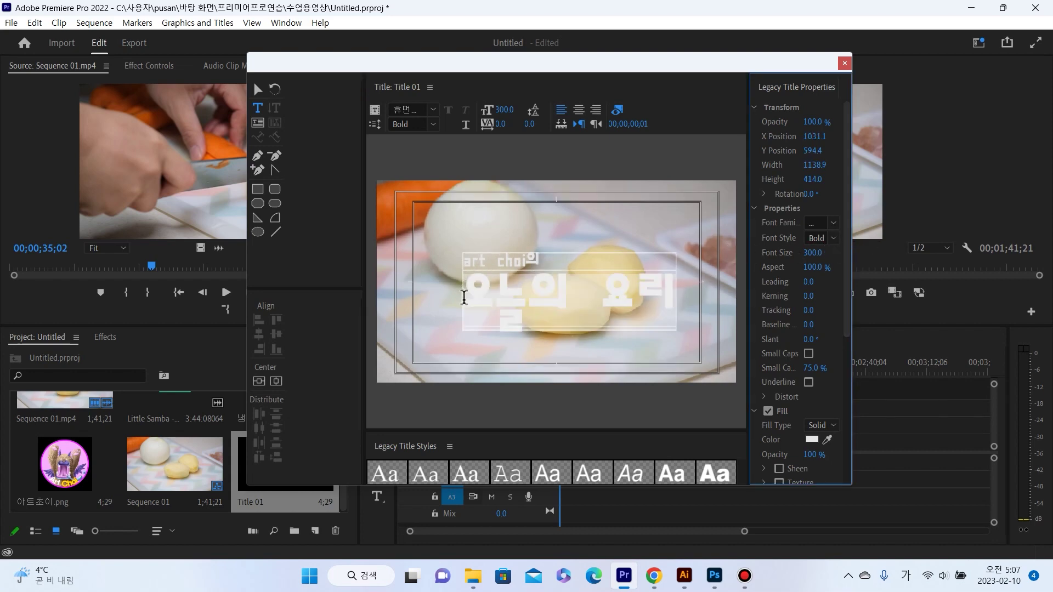
Indent the title's second line with spaces and set the font size of "art choi" to 150
left_click(475, 297)
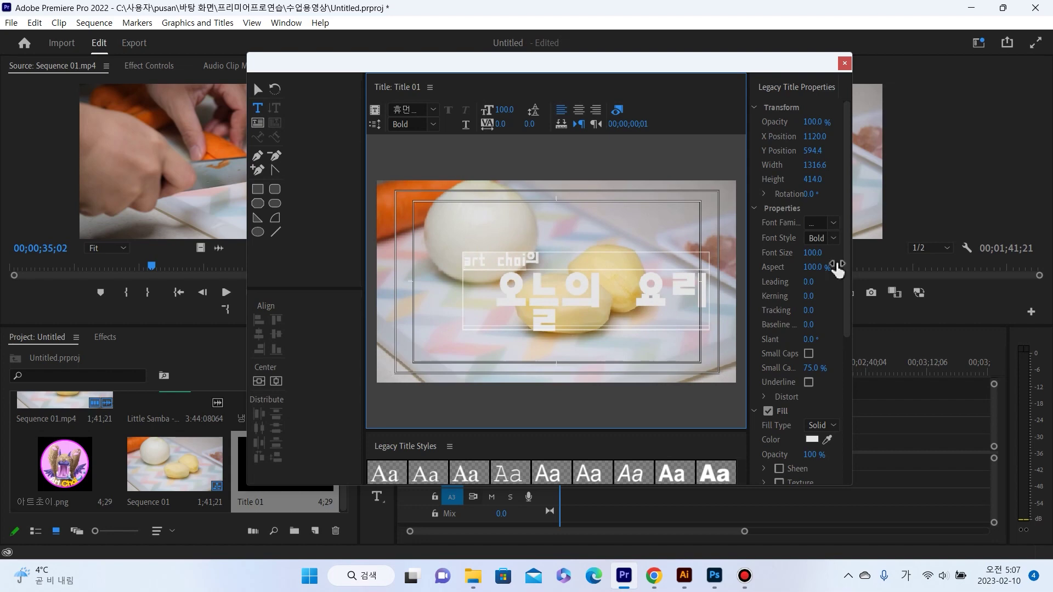
left_click(812, 253)
type("15")
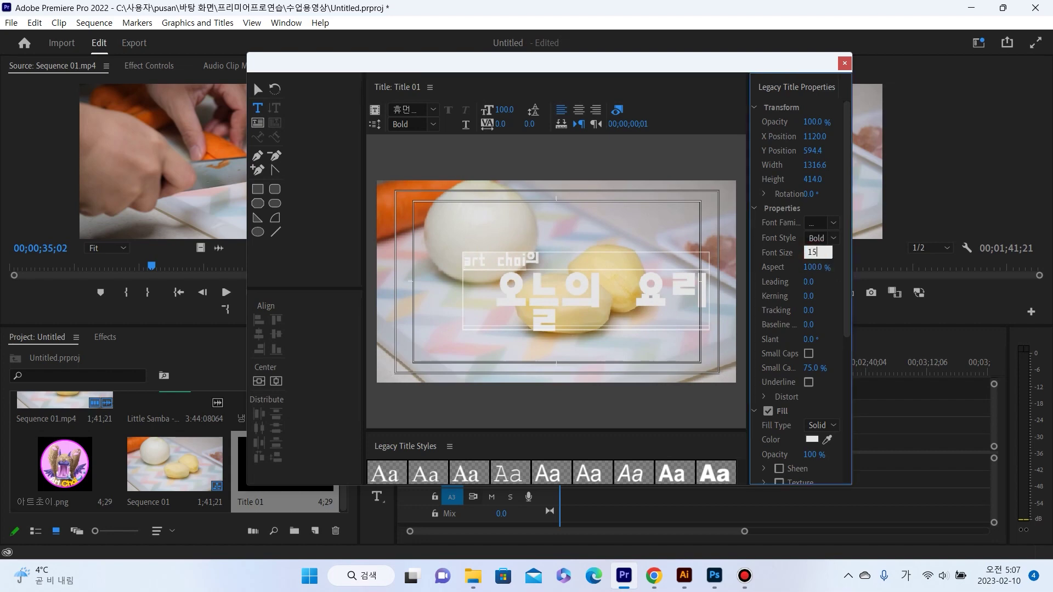
type("0")
key("Return")
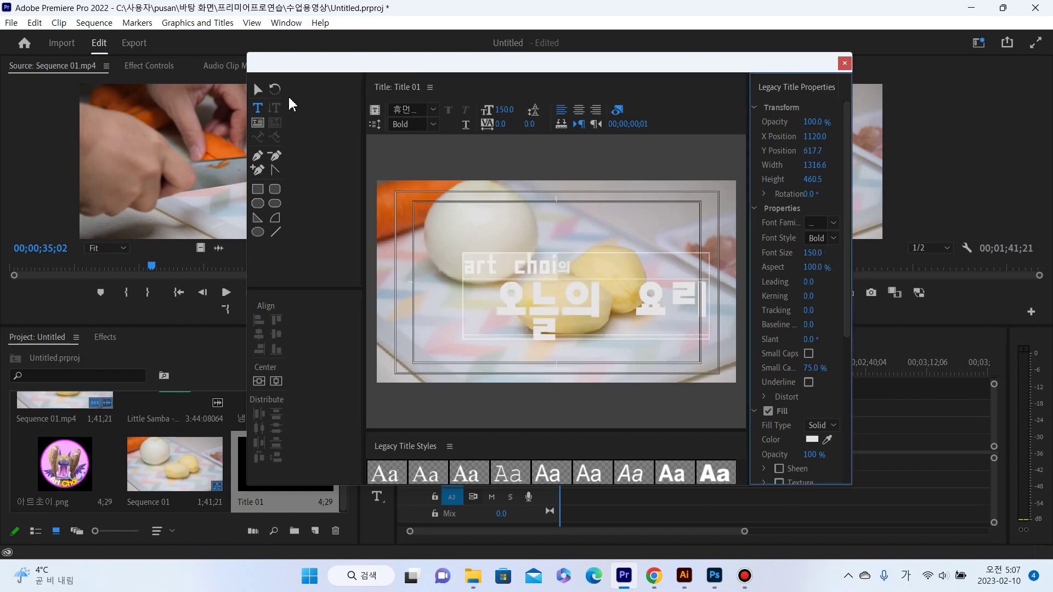
Indent the second line further and move the whole title up and to the left, to about X 871, Y 559
left_click(500, 300)
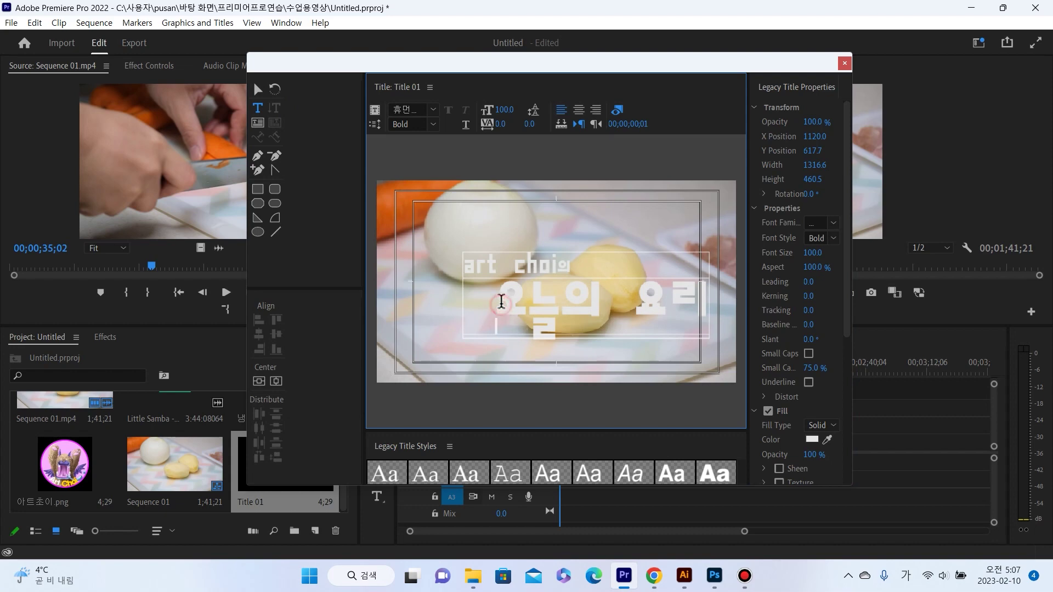
left_click(258, 89)
left_click_drag(530, 273, 472, 267)
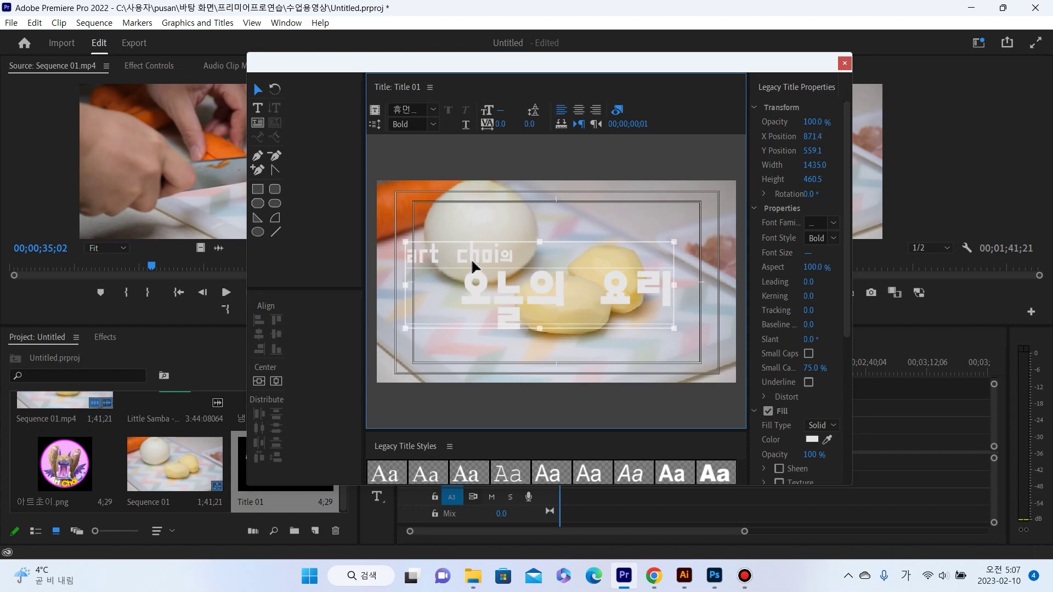
Set the fill color of "art choi" in the first line to blue 3596DE
double_click(472, 267)
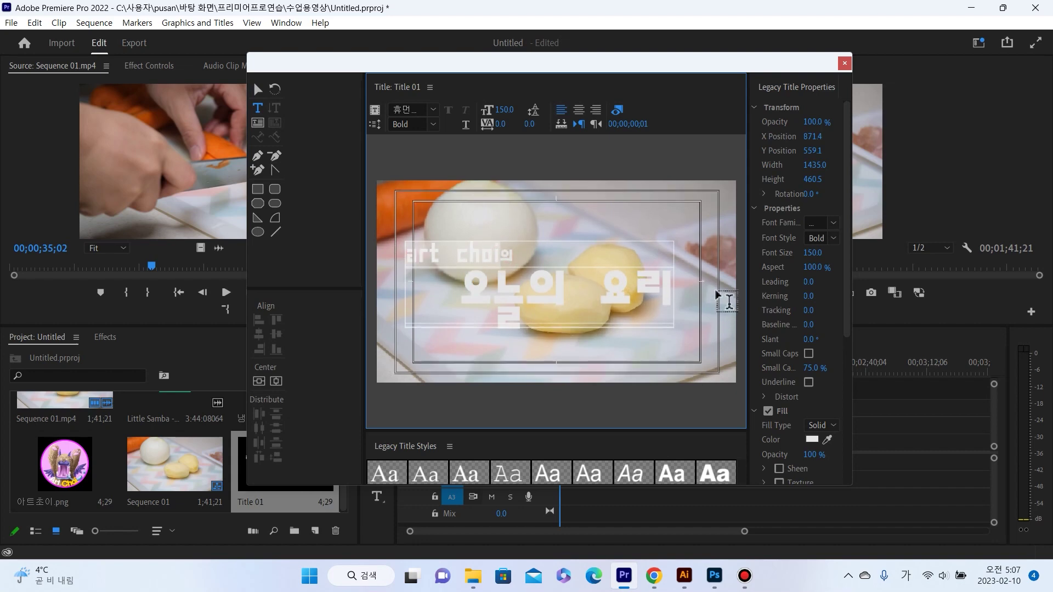
scroll(814, 357, "down", 3)
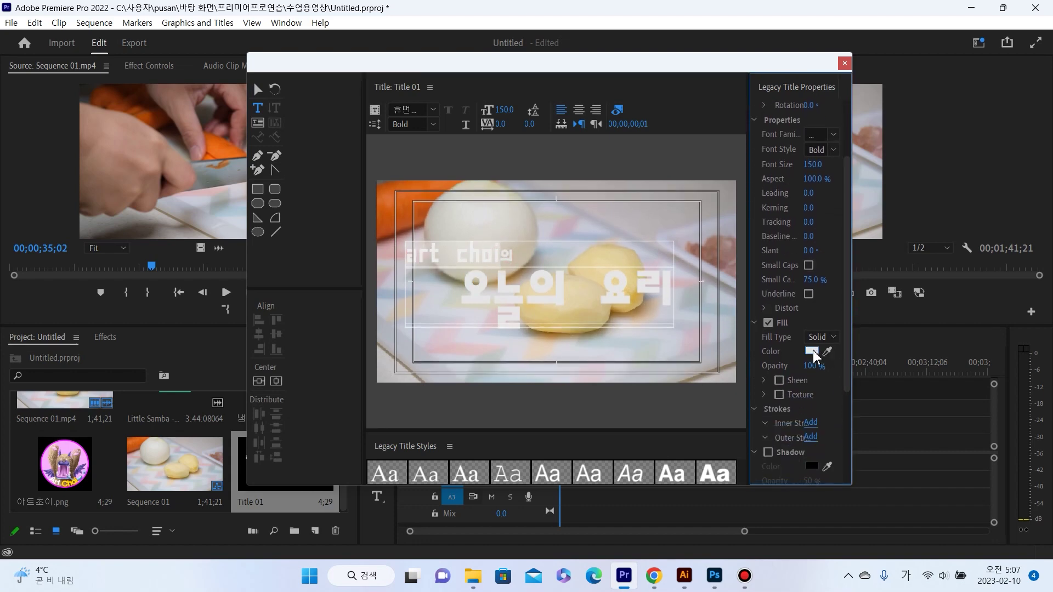
left_click(811, 351)
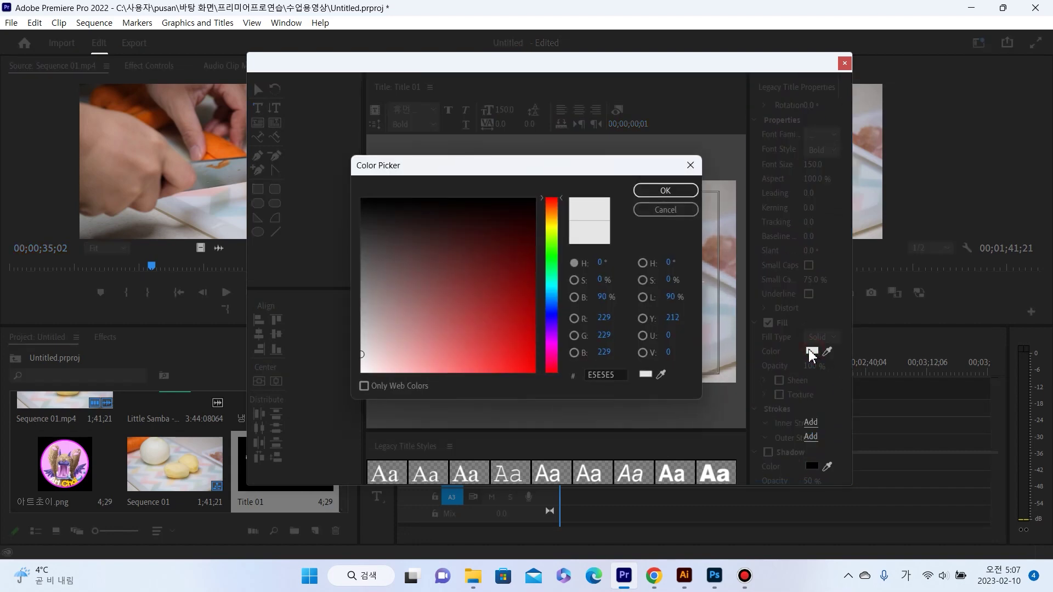
left_click(553, 299)
left_click_drag(496, 324, 494, 350)
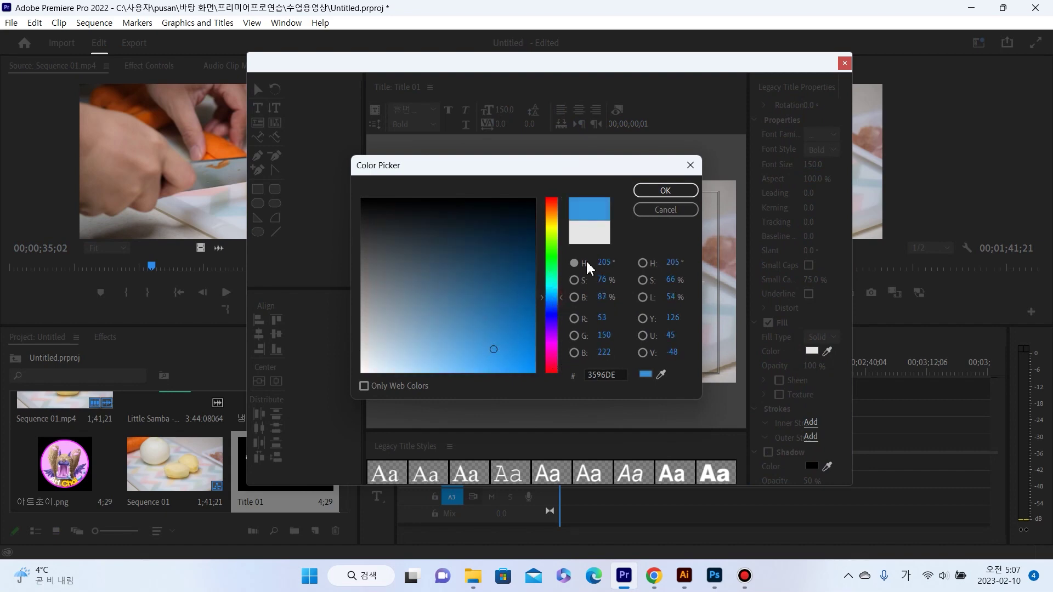
left_click(665, 191)
Set the fill color of the second line, "오늘의 요리", to orange FF7300
left_click_drag(469, 296, 662, 284)
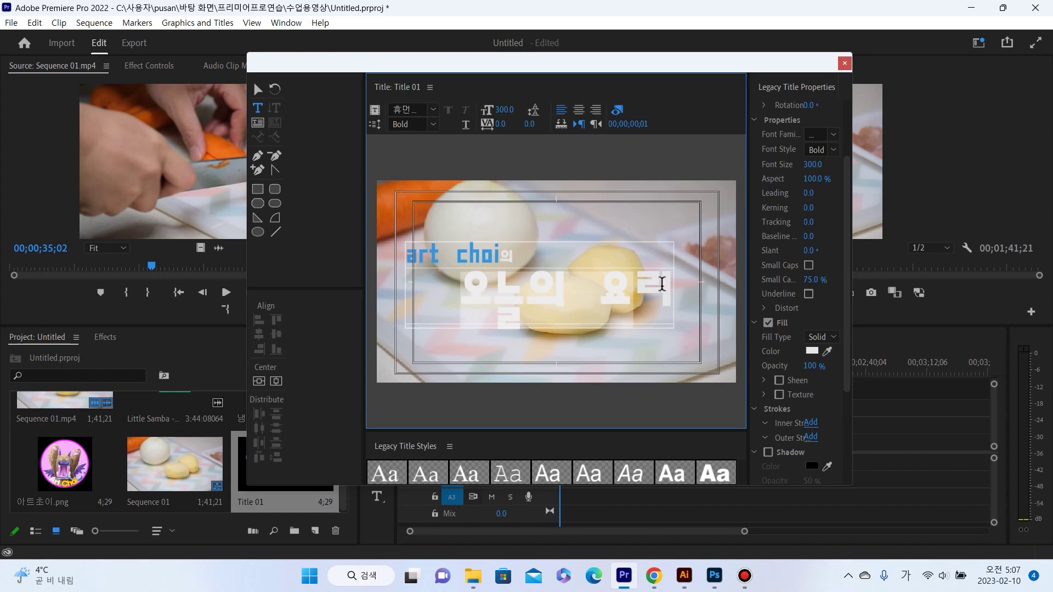
left_click(816, 352)
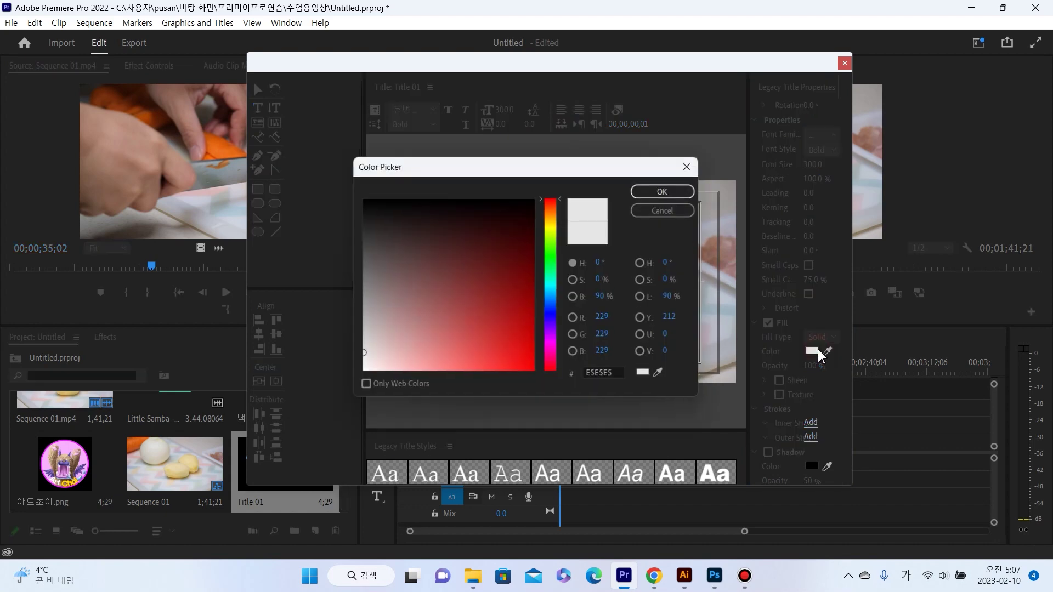
left_click(554, 213)
left_click_drag(522, 325, 551, 394)
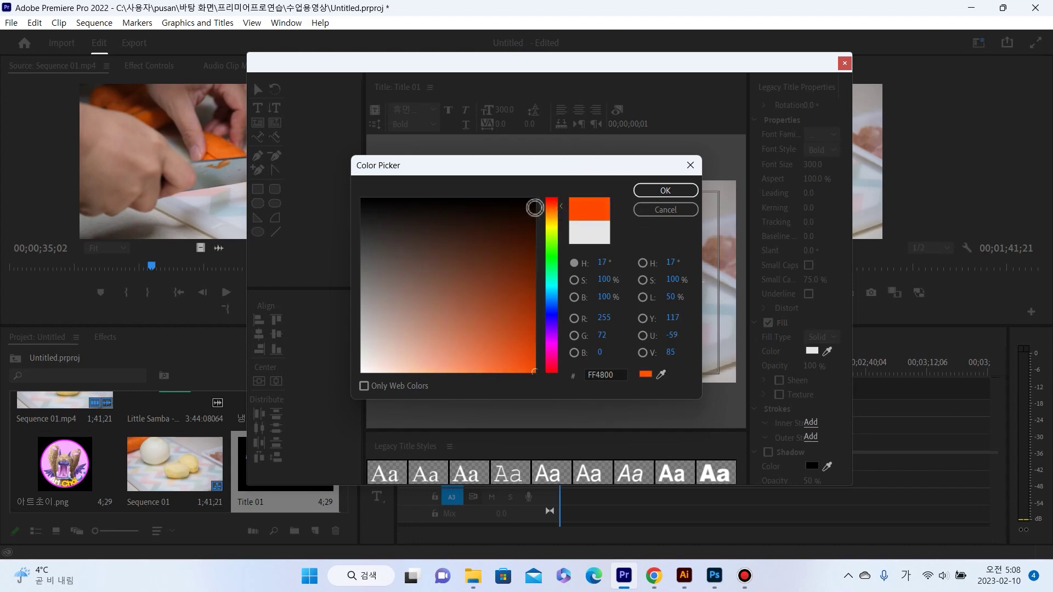
left_click(553, 217)
left_click(665, 190)
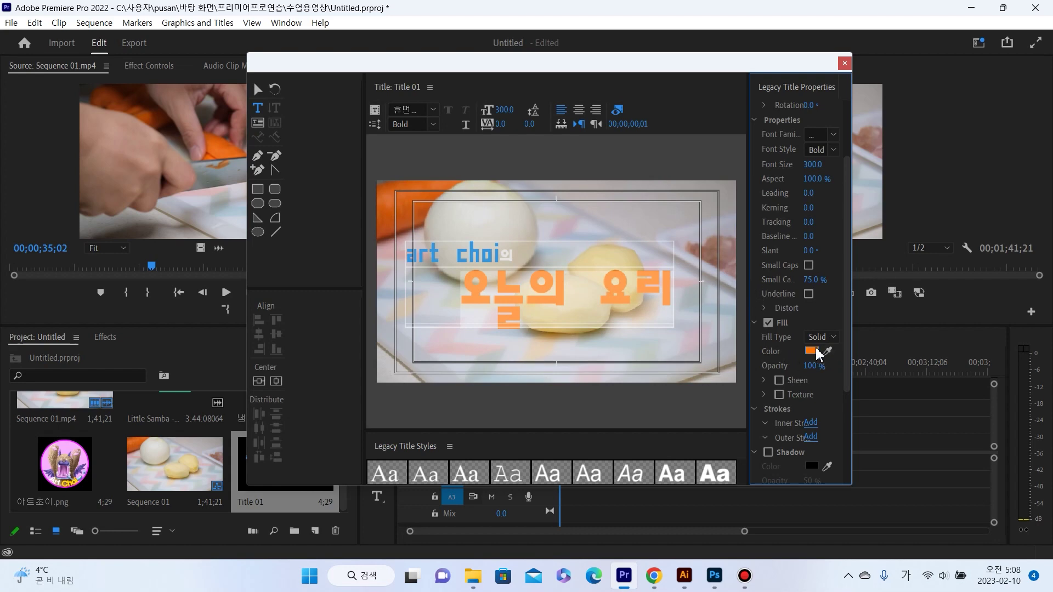
Add a black outer stroke of size 30 to the whole title text
left_click(432, 269)
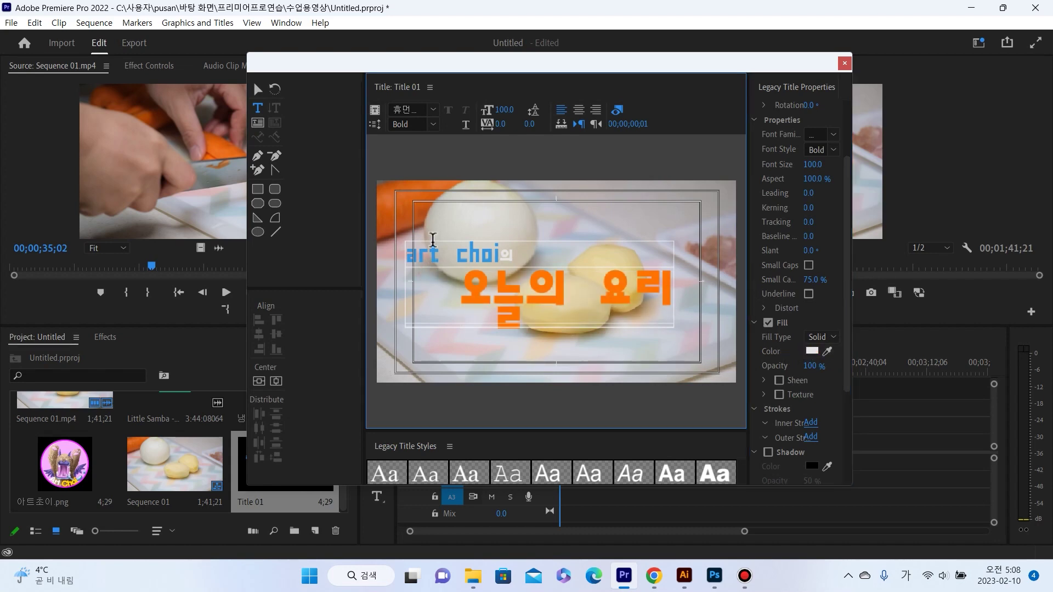
left_click(258, 89)
mouse_move(848, 360)
left_mouse_down()
mouse_move(834, 445)
mouse_move(836, 266)
mouse_move(841, 406)
left_mouse_up()
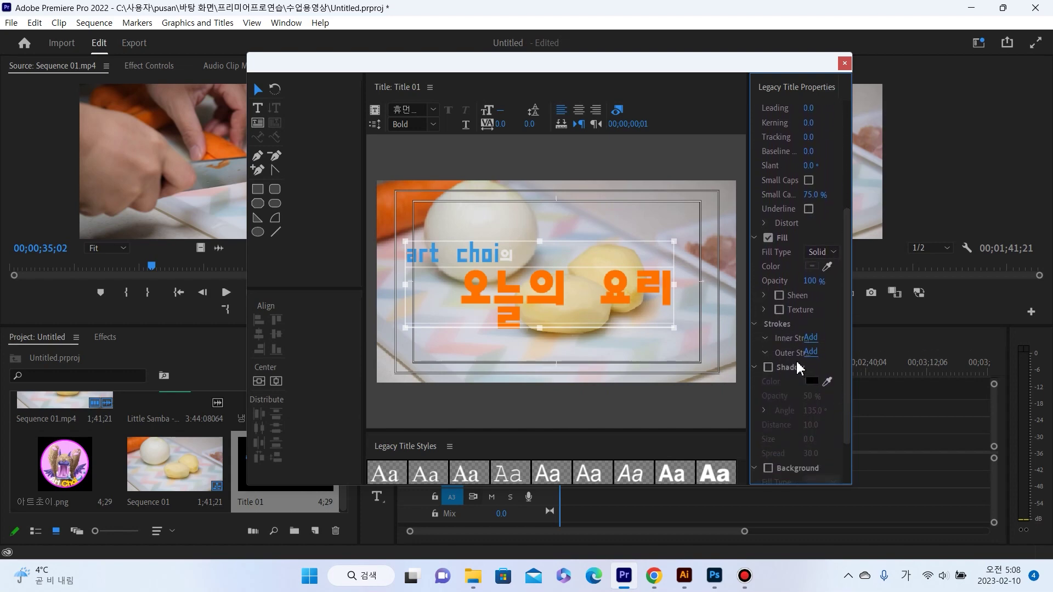
left_click(811, 353)
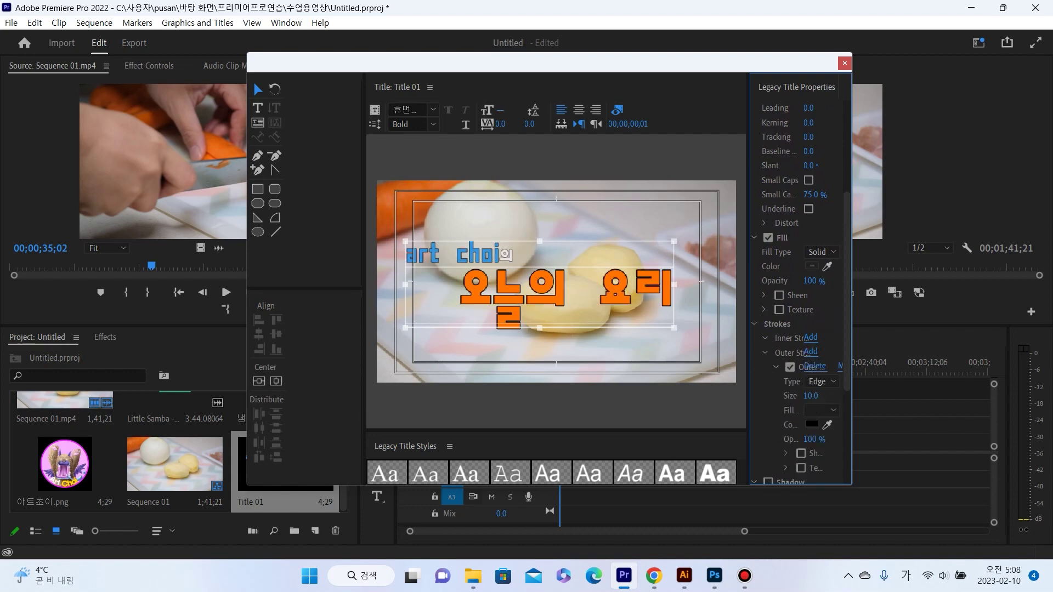
left_click(811, 396)
key("Return")
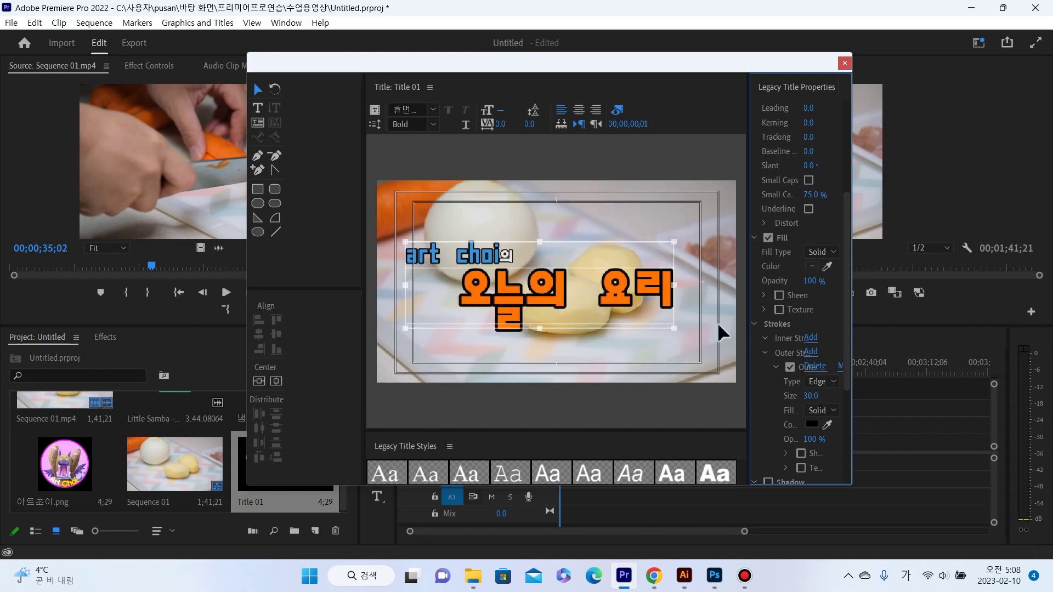
Change the fill type of the "오늘의 요리" line to Linear Gradient
double_click(488, 290)
left_click(465, 289)
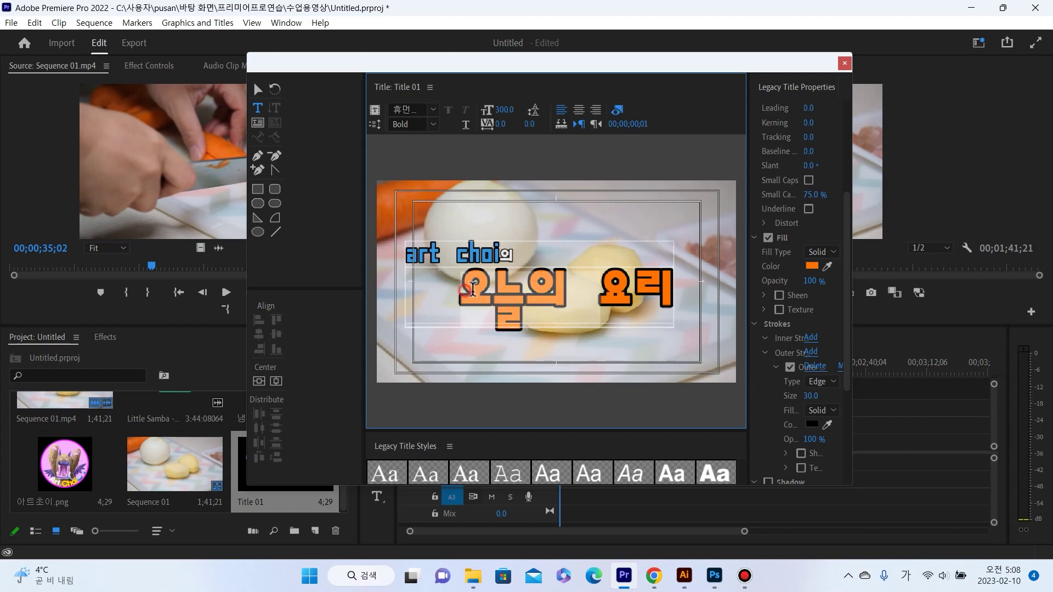
left_click_drag(471, 299, 709, 297)
left_click(832, 255)
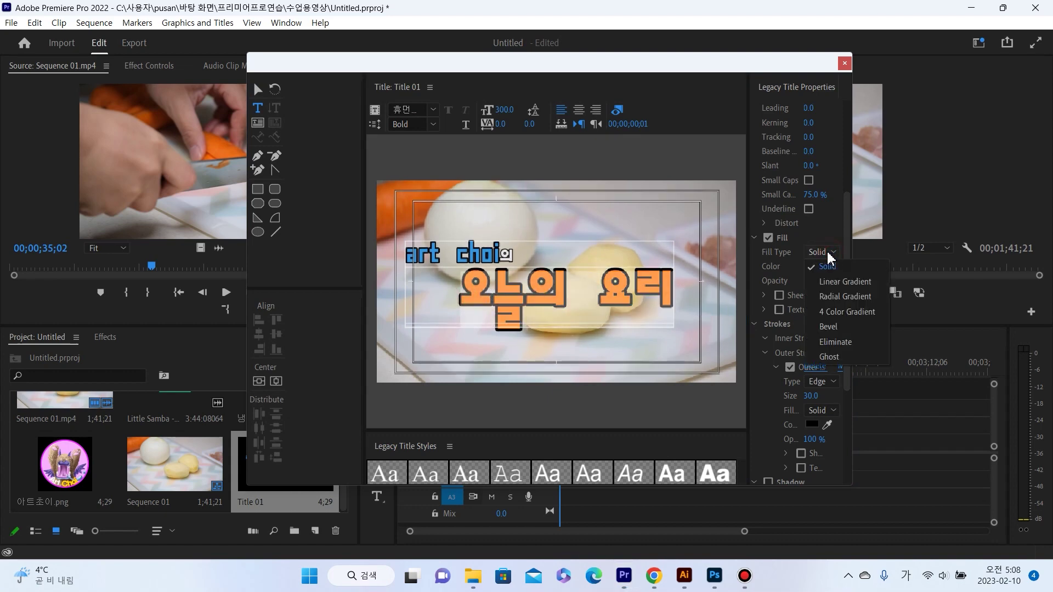
left_click(848, 283)
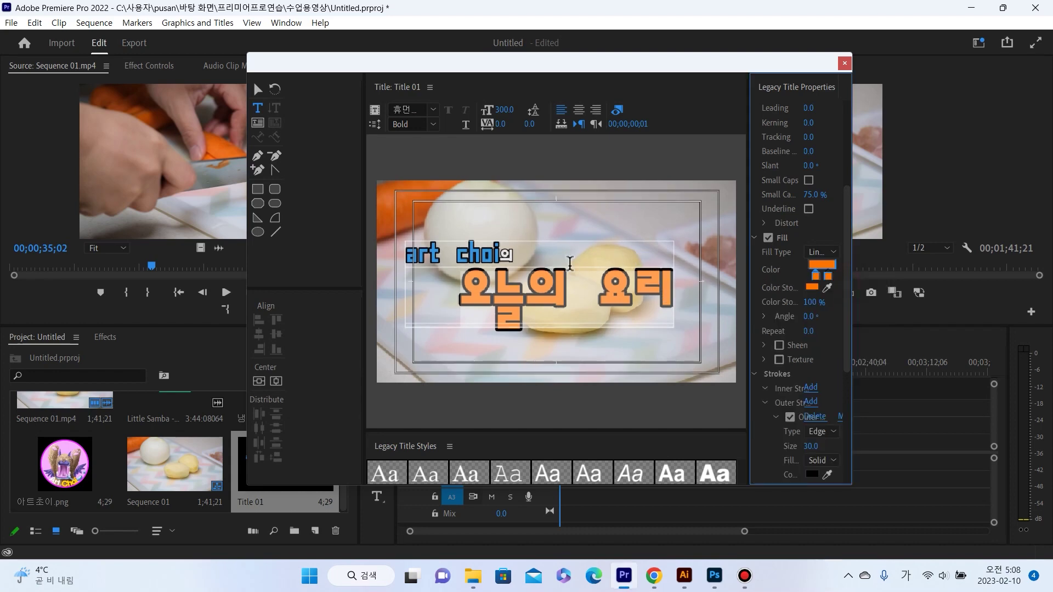
Set the gradient's second color stop to yellow FFE600 and deselect the title text
double_click(829, 281)
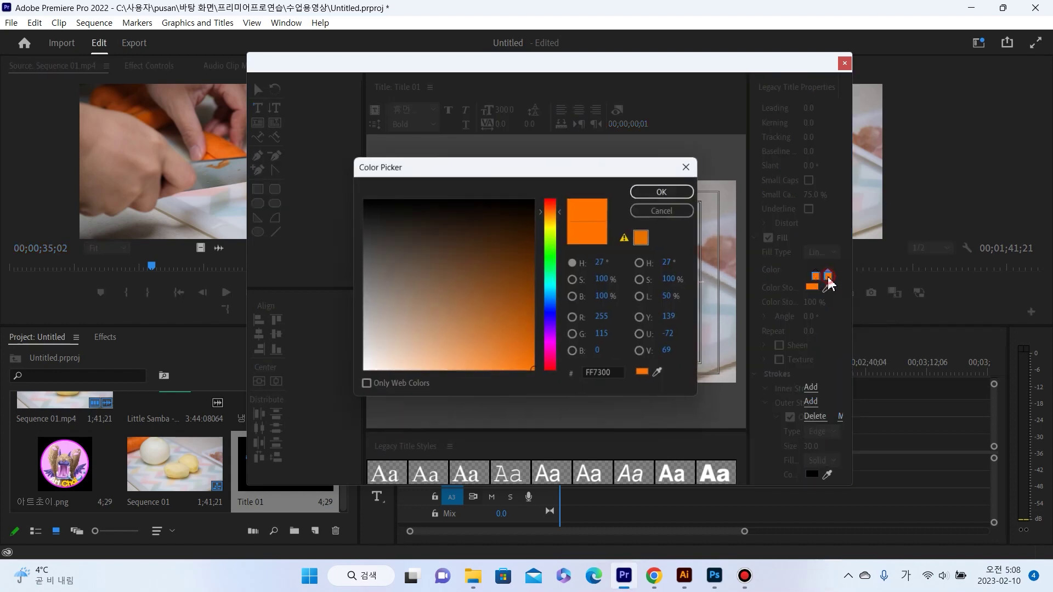
left_click(554, 221)
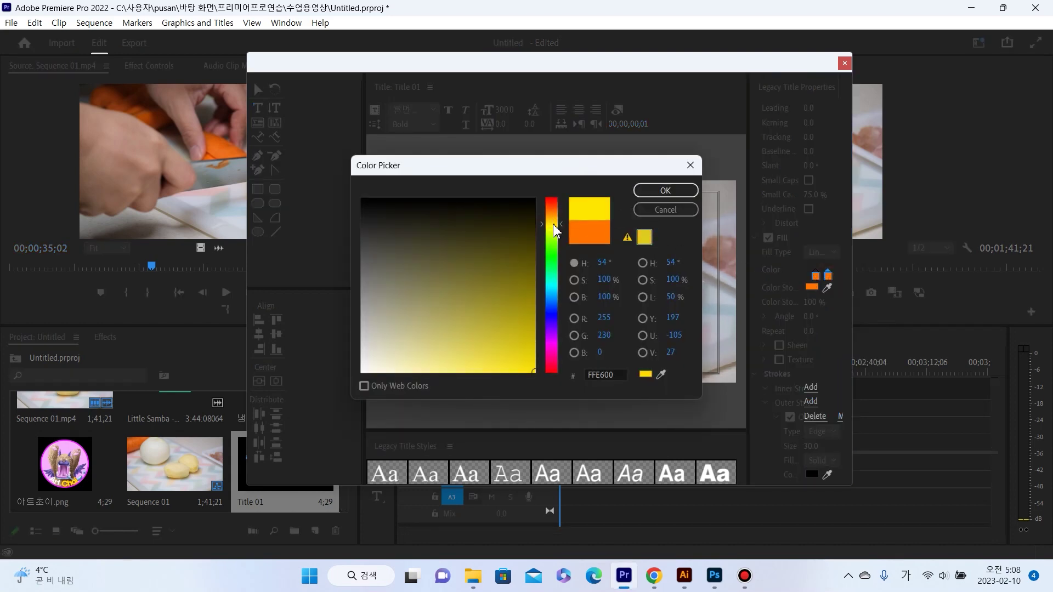
left_click(667, 192)
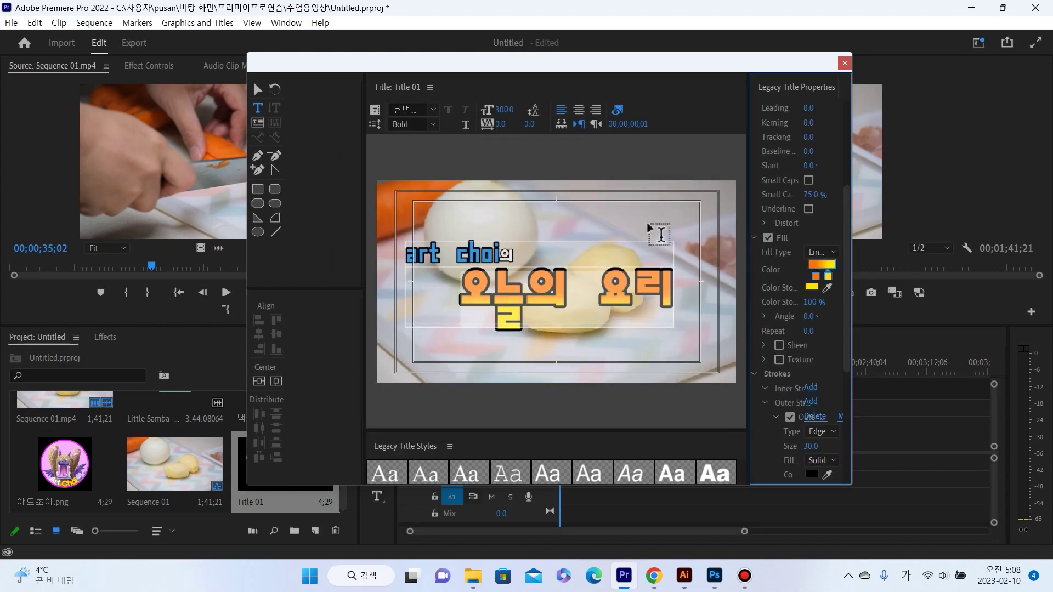
left_click(256, 87)
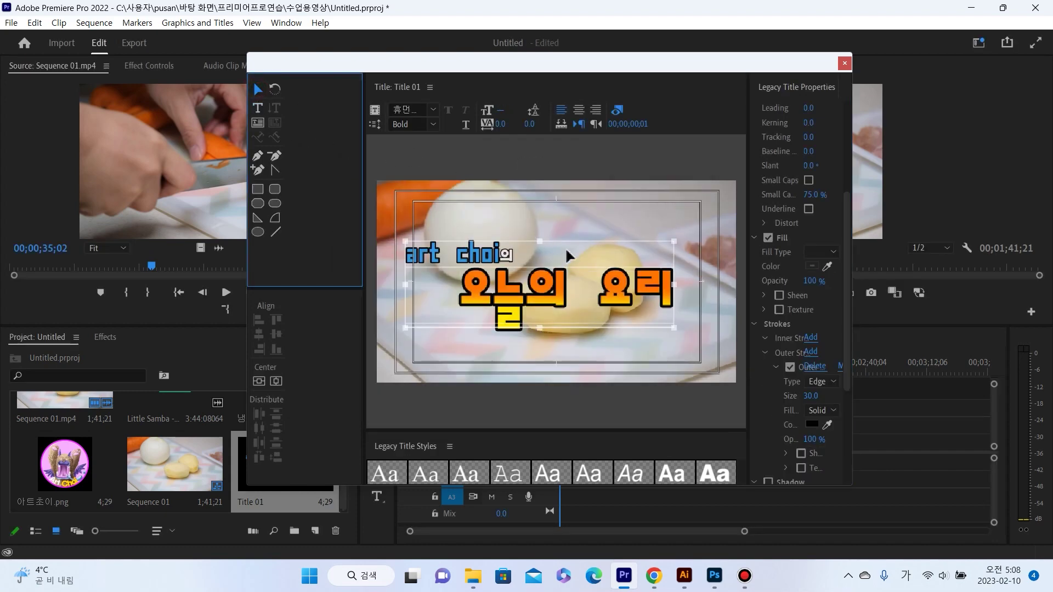
left_click(668, 229)
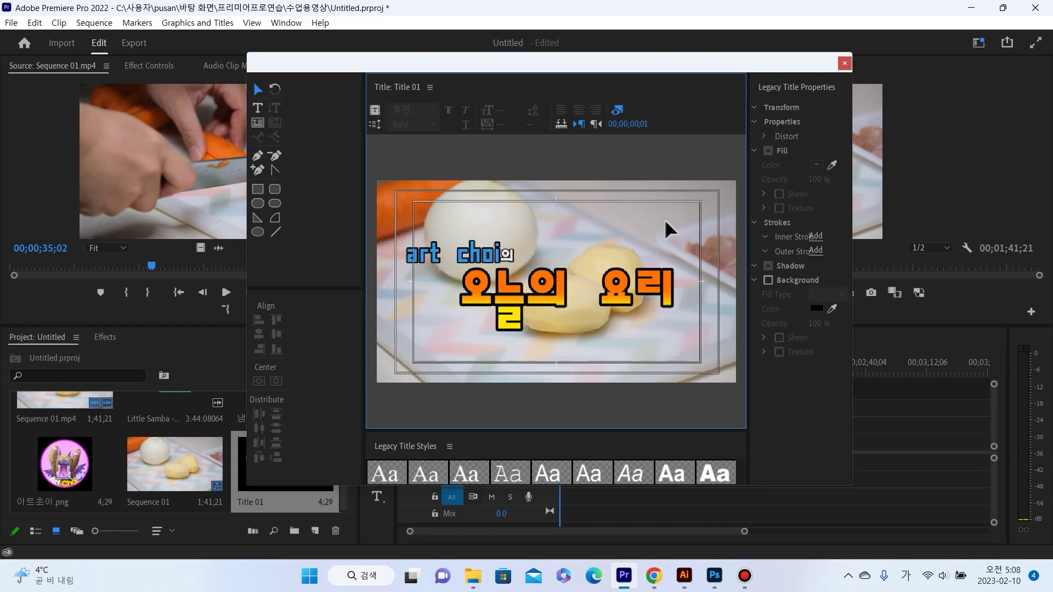
Insert the graphic 냄비.png into the title
right_click(628, 241)
mouse_move(691, 379)
left_click(838, 374)
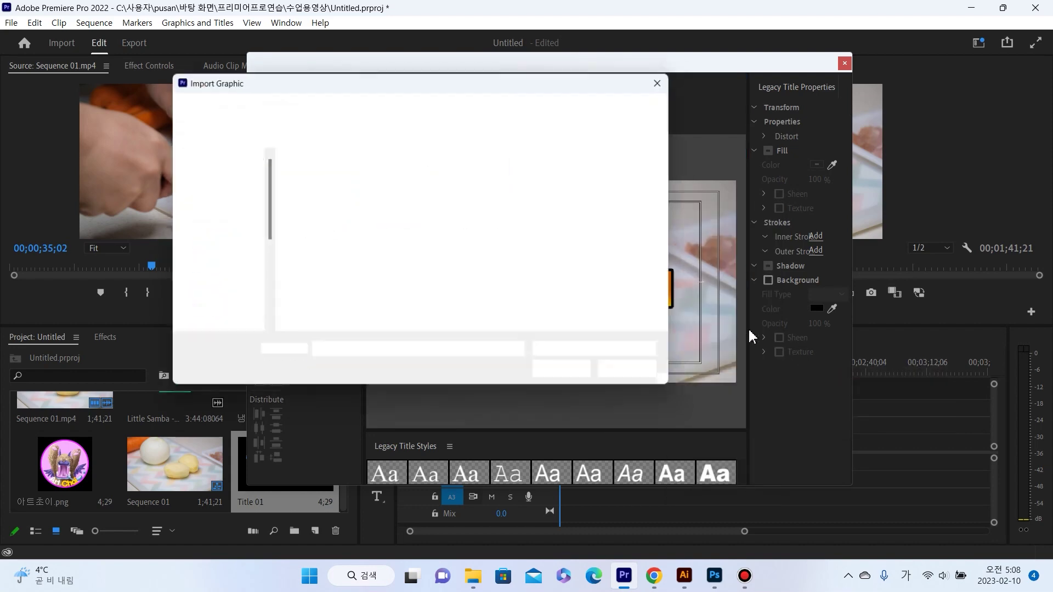
left_click(402, 198)
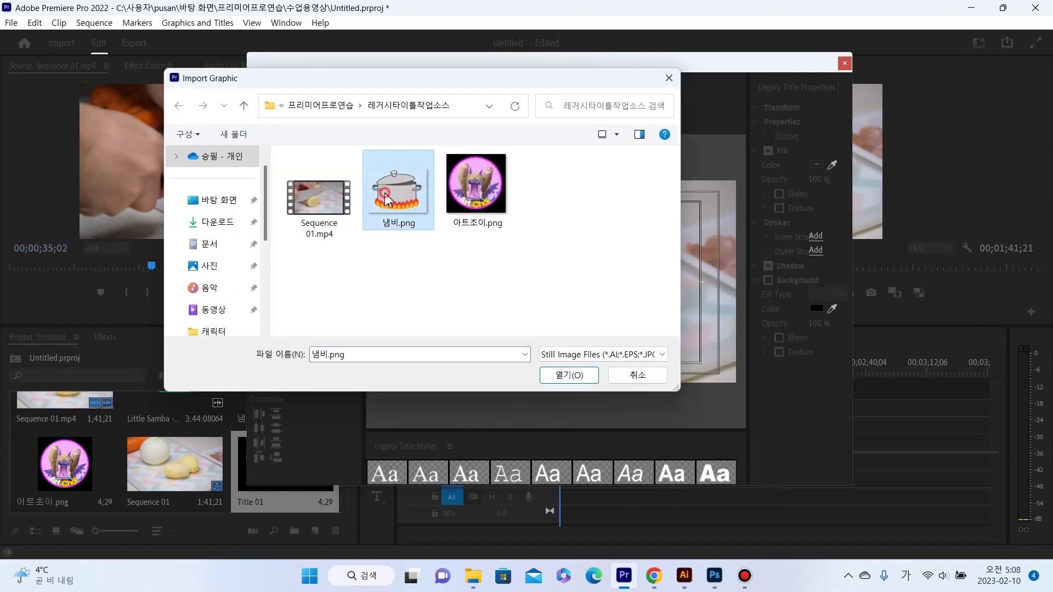
left_click(569, 377)
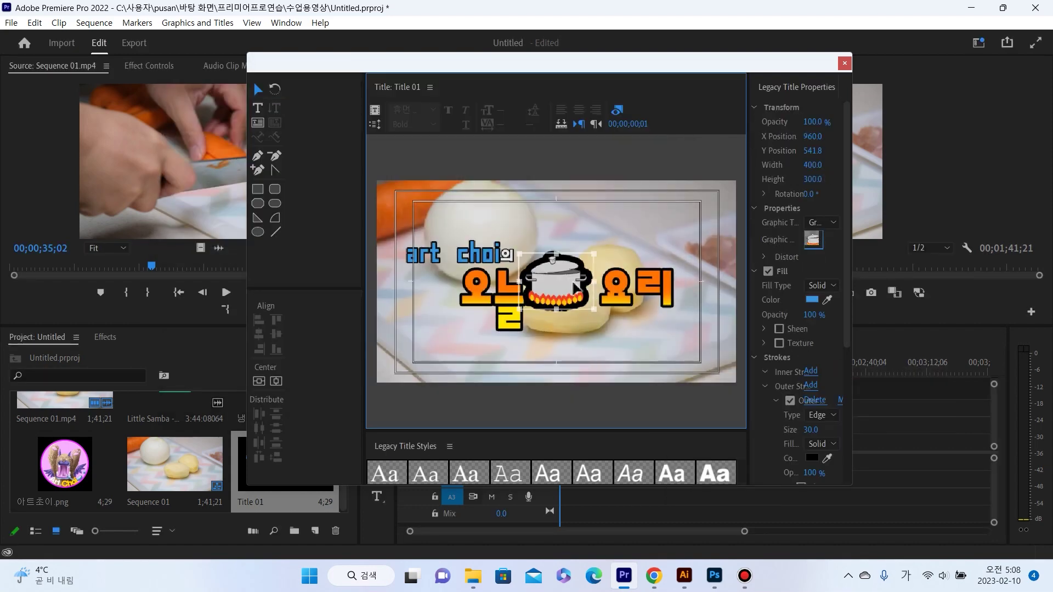
Enlarge the pot graphic to about 616 × 462 over the word "요리" and send it to the back, behind the text
left_click_drag(610, 268, 663, 276)
right_click(664, 276)
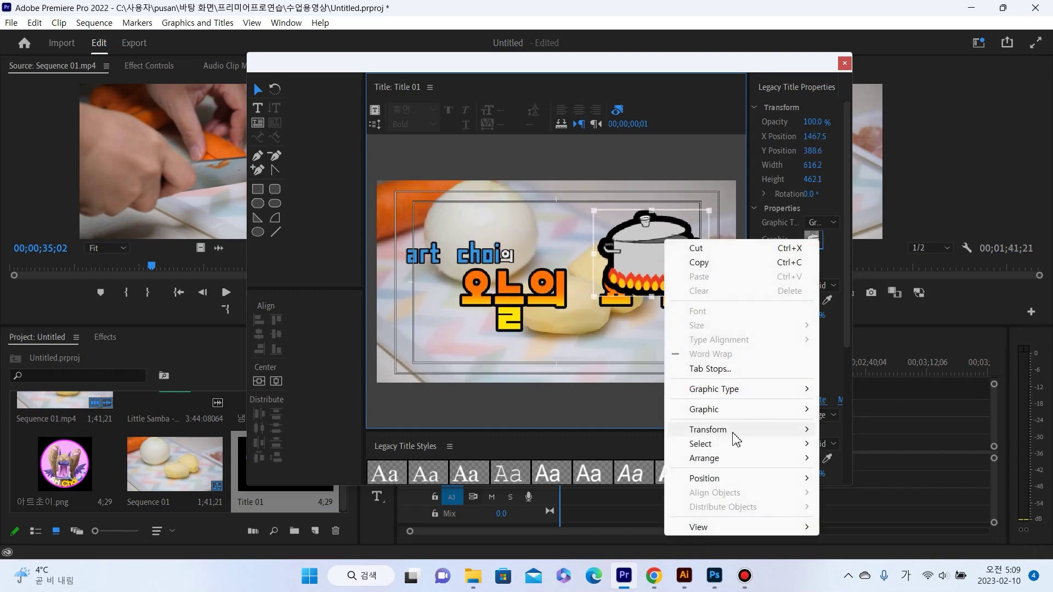
mouse_move(730, 461)
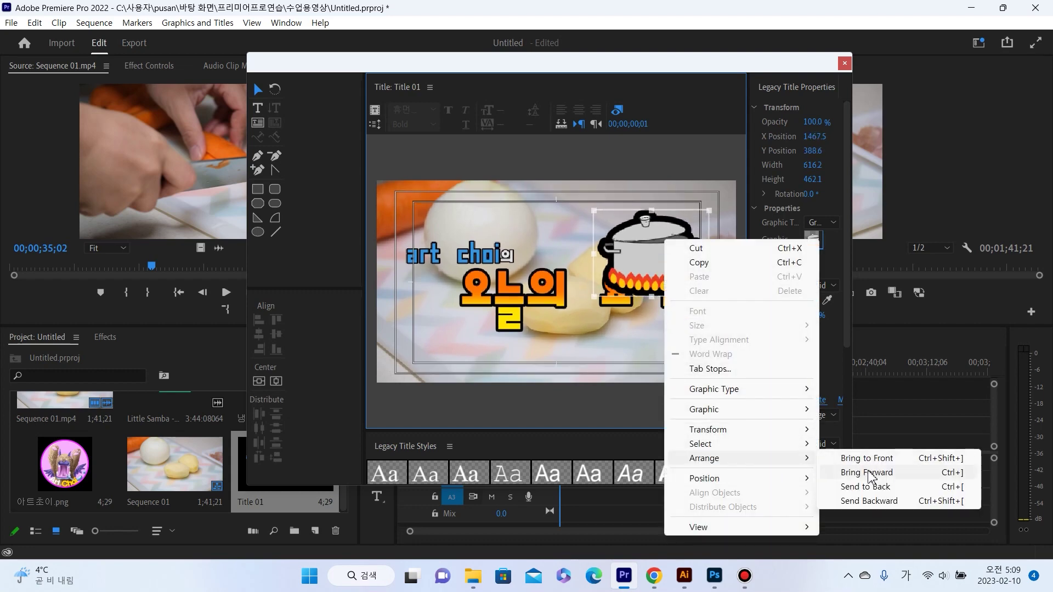
left_click(875, 501)
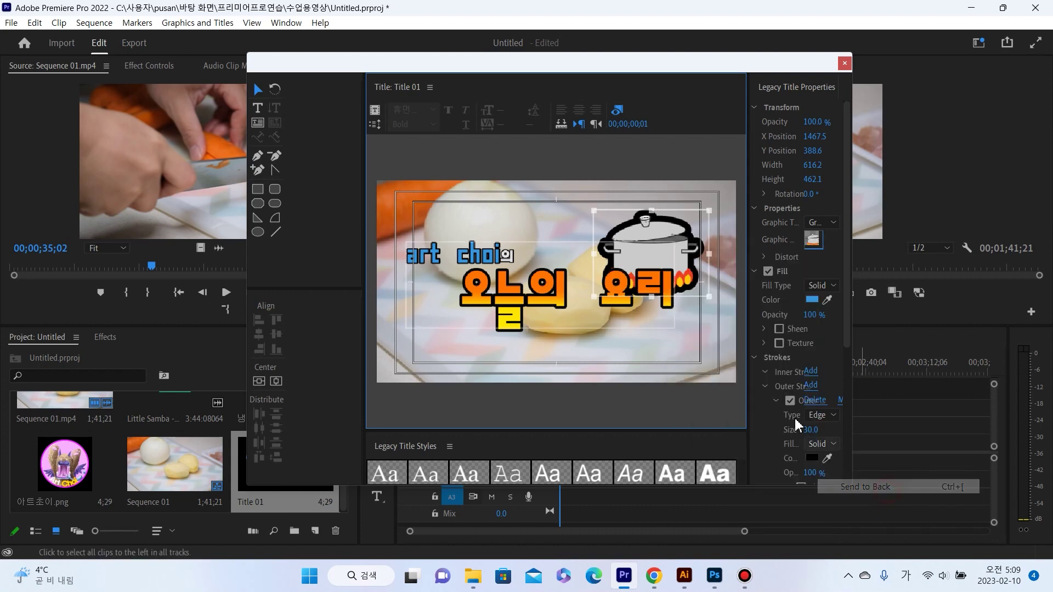
Rotate the pot graphic about 17.7° clockwise, shift it slightly upward, and deselect it
left_click_drag(715, 303, 678, 269)
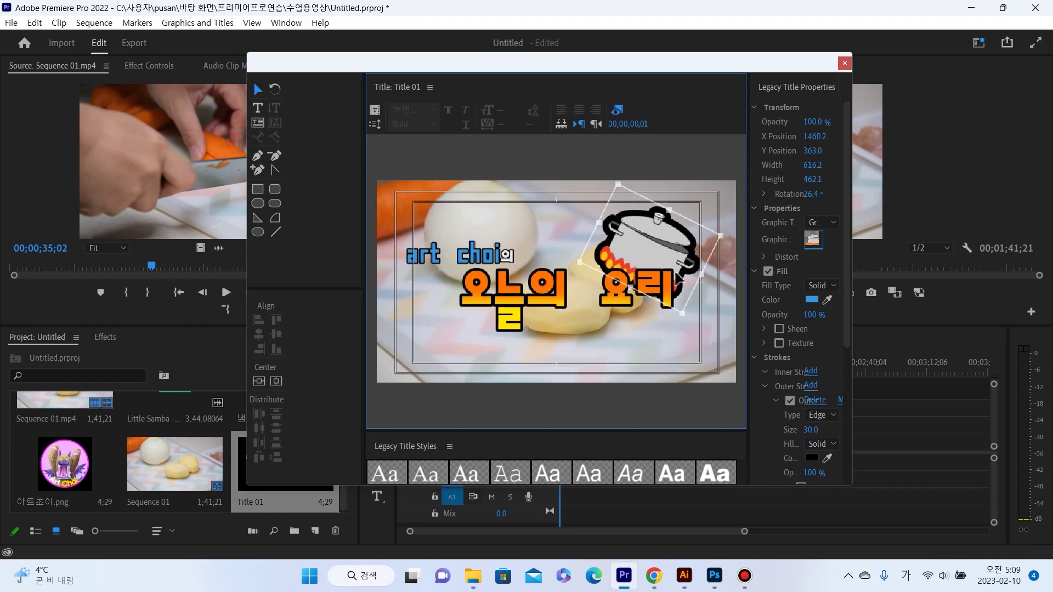
left_click_drag(687, 323, 697, 320)
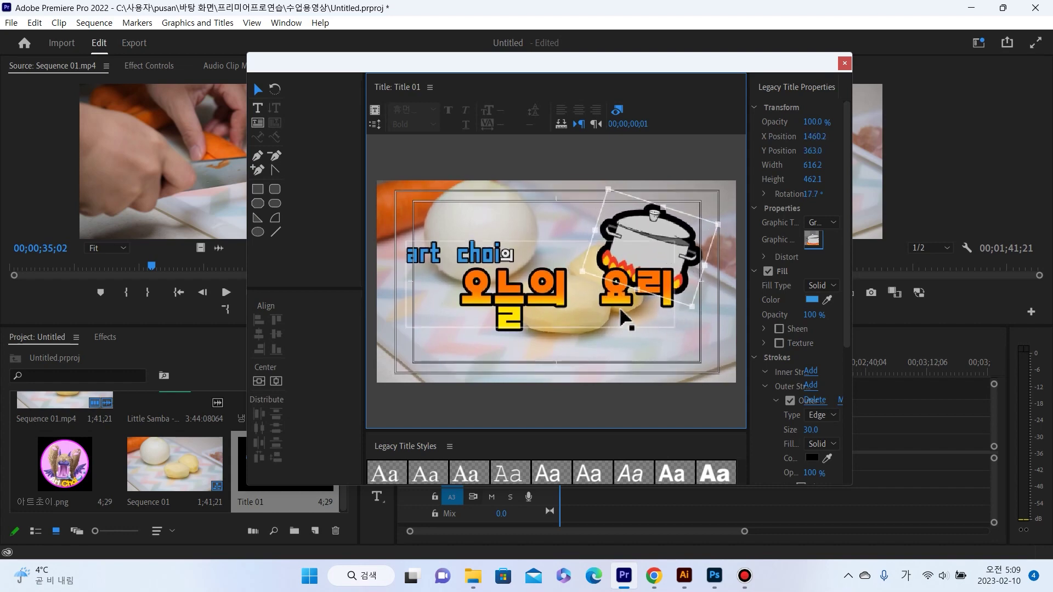
left_click(484, 187)
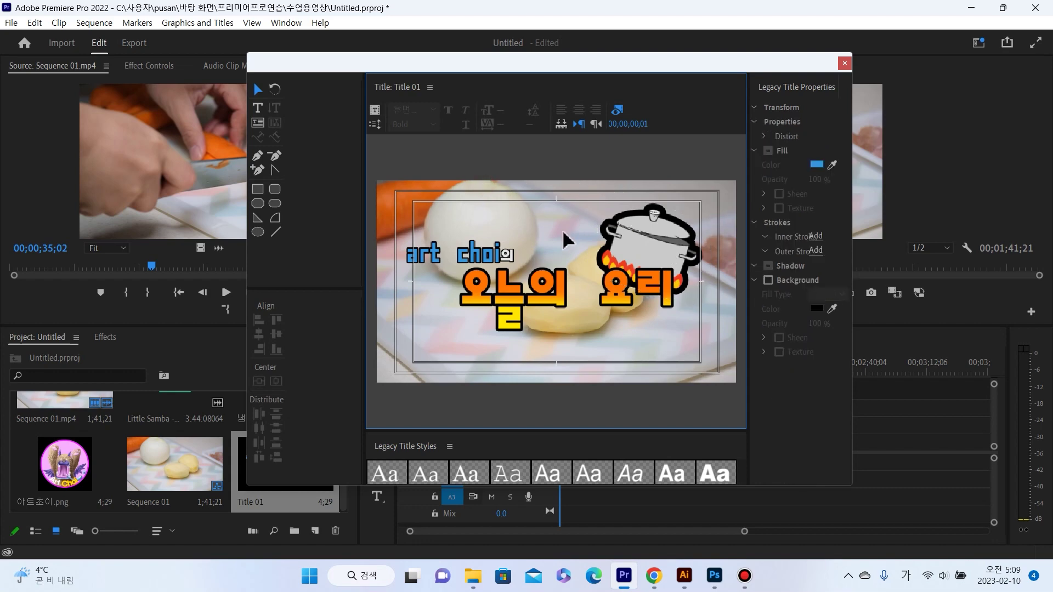
Delete the leading spaces in front of "오늘의 요리" on the second title line
double_click(460, 301)
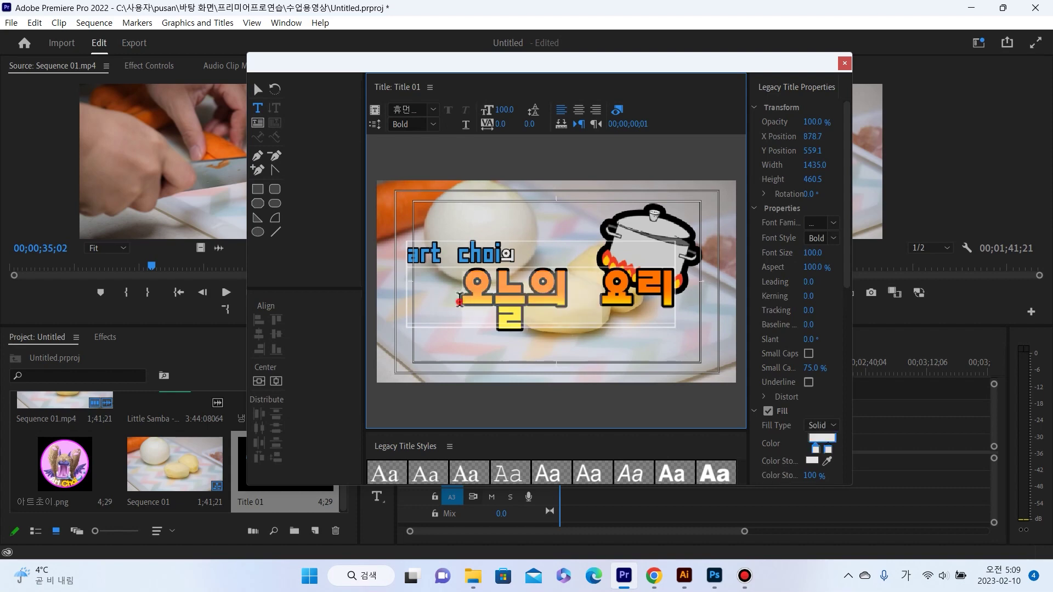
key("BackSpace")
key("BackSpace")
left_click(258, 89)
Reposition the title text to about X 870.8, Y 625.4 and the pot graphic to about X 1452.8, Y 363, then deselect
left_click(676, 268)
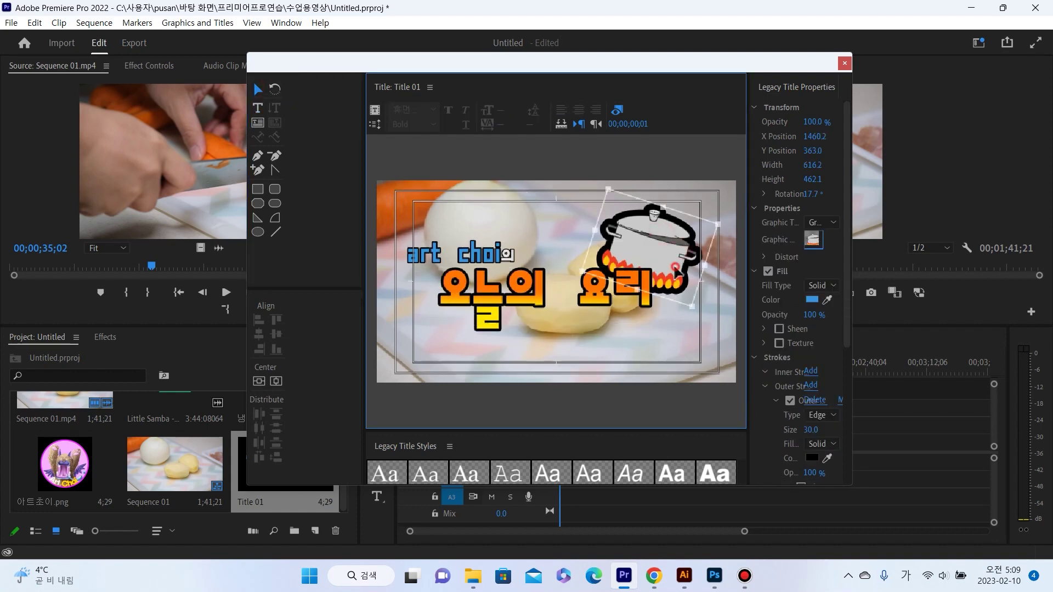
left_click_drag(676, 267, 679, 265)
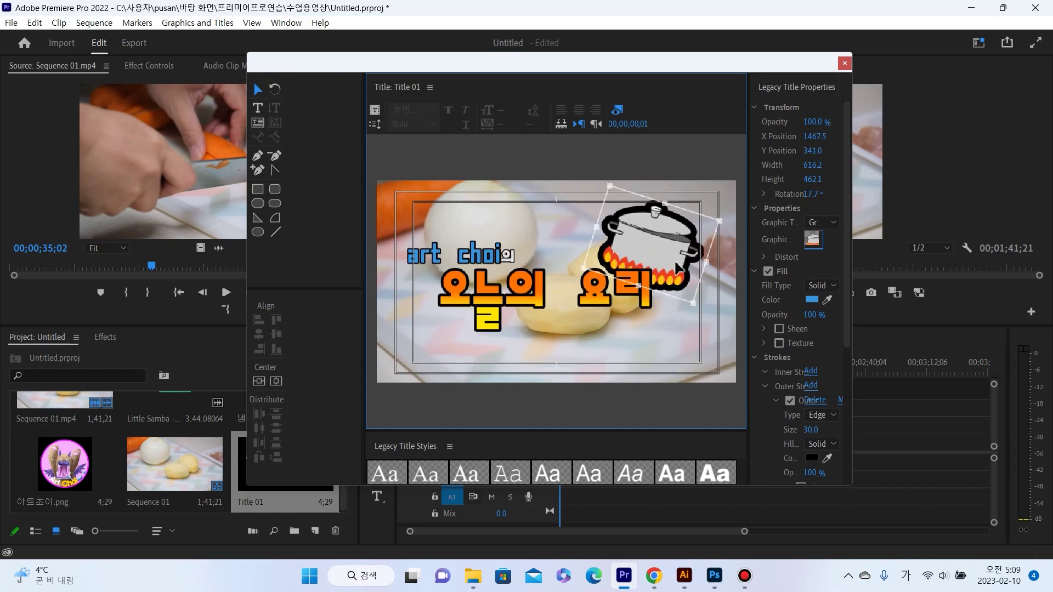
left_click(624, 327)
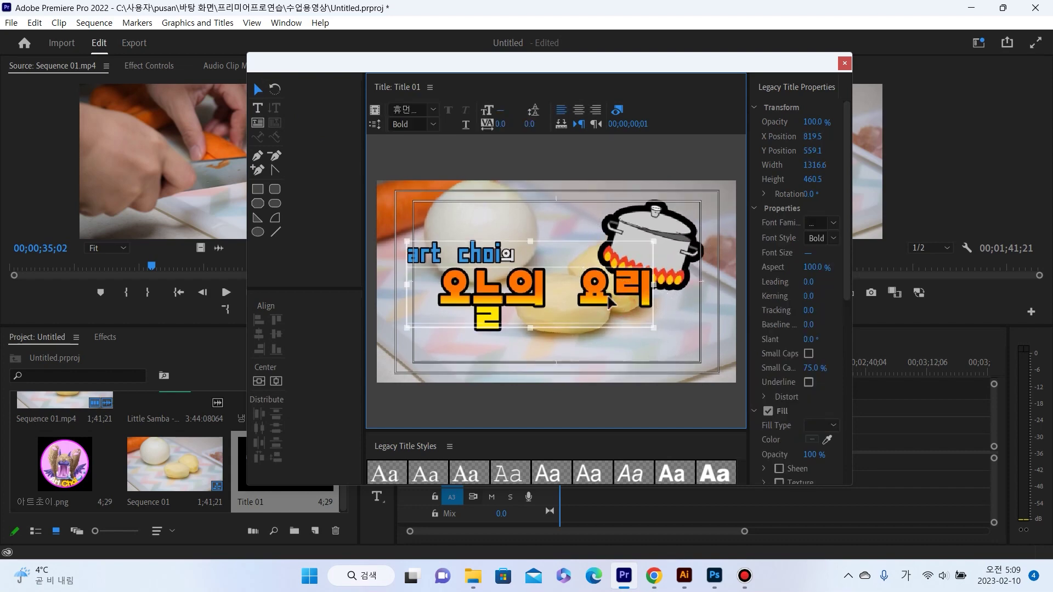
left_click_drag(630, 293, 641, 296)
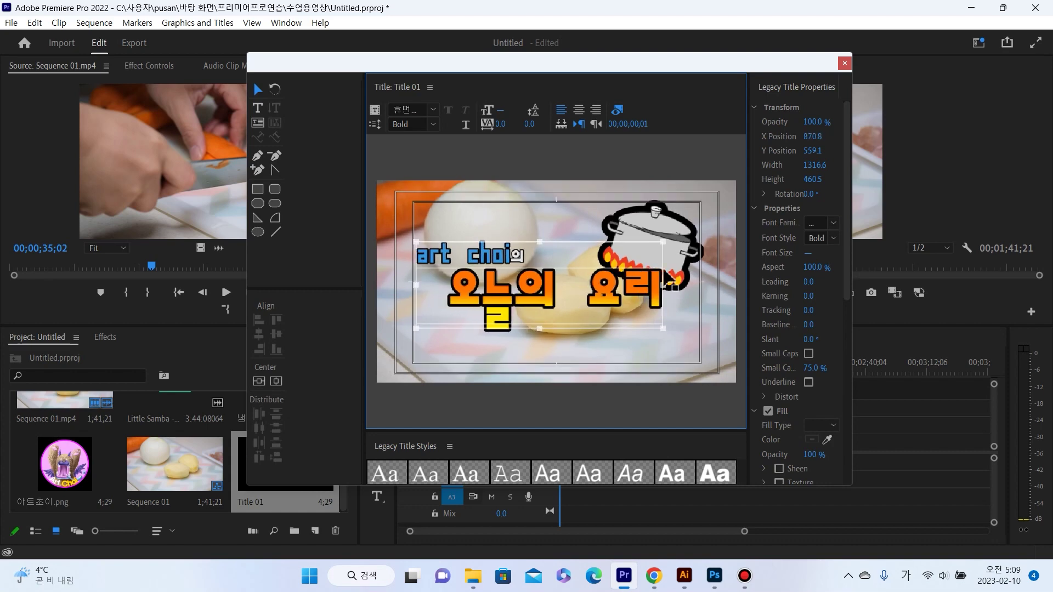
left_click(687, 257)
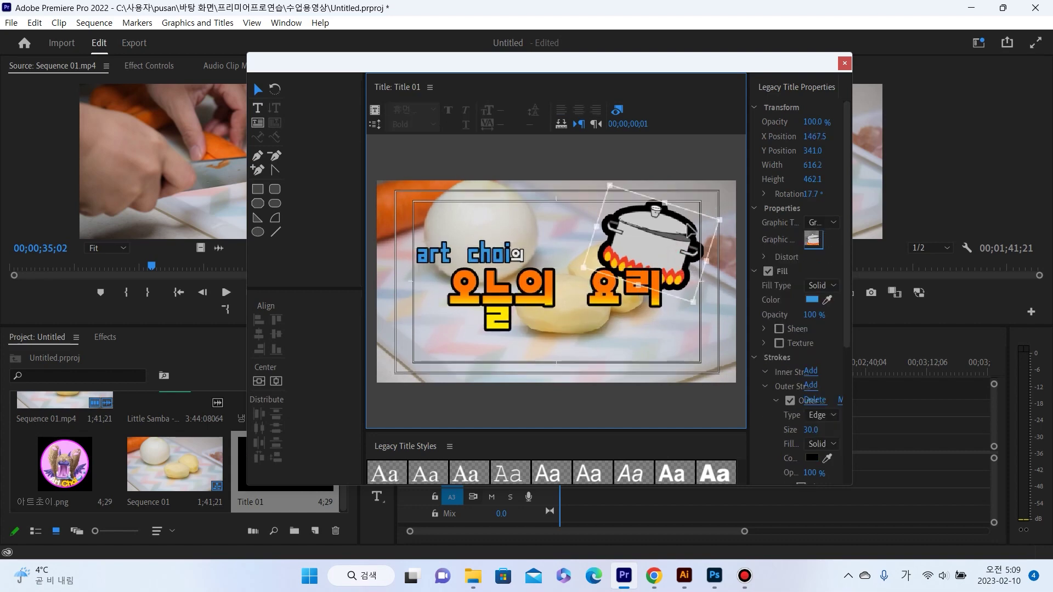
key("ctrl+z")
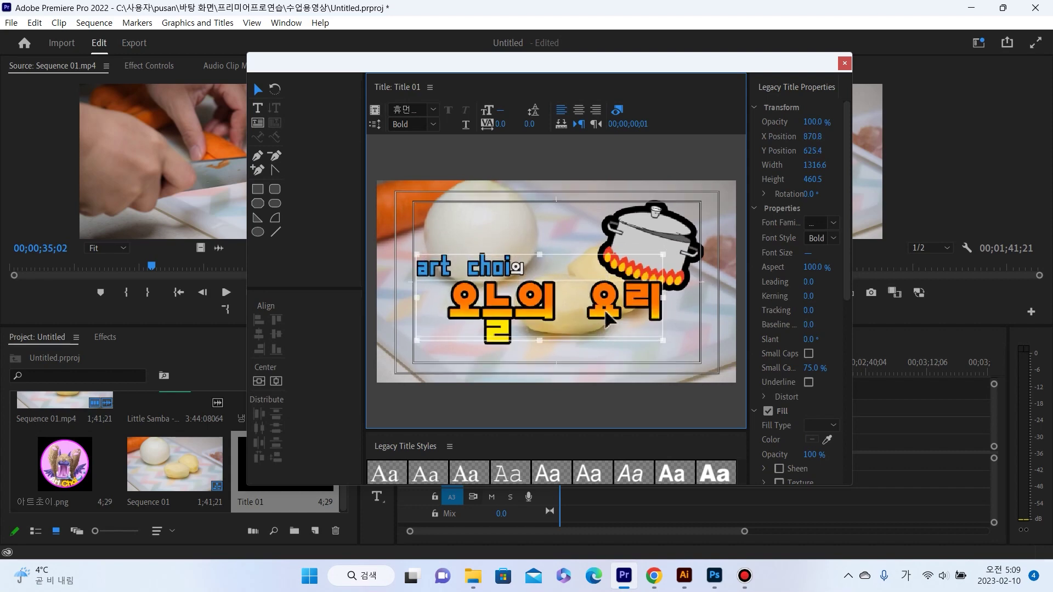
key("ctrl+shift+z")
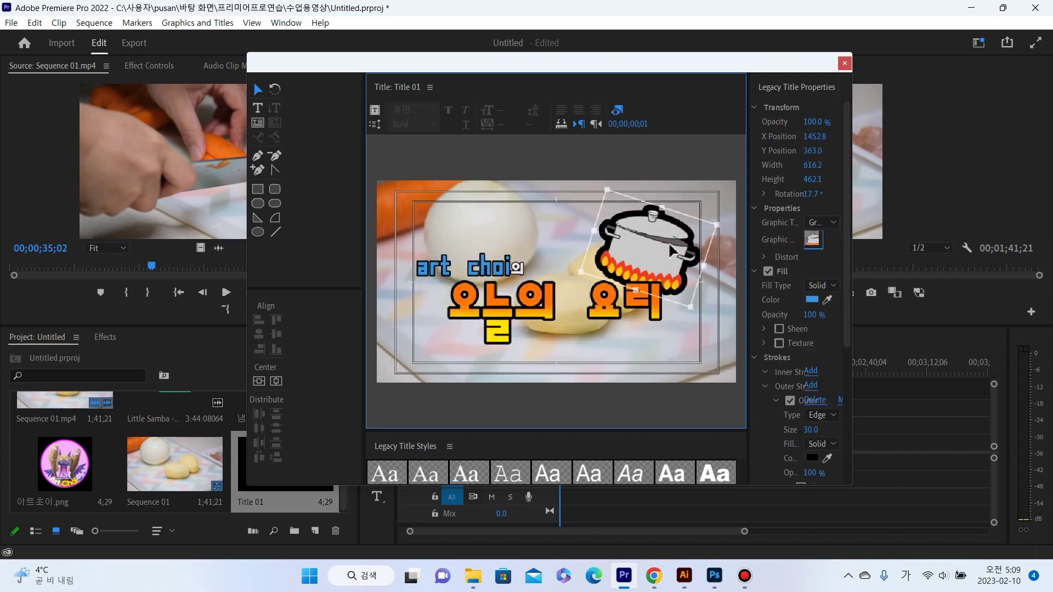
left_click(703, 198)
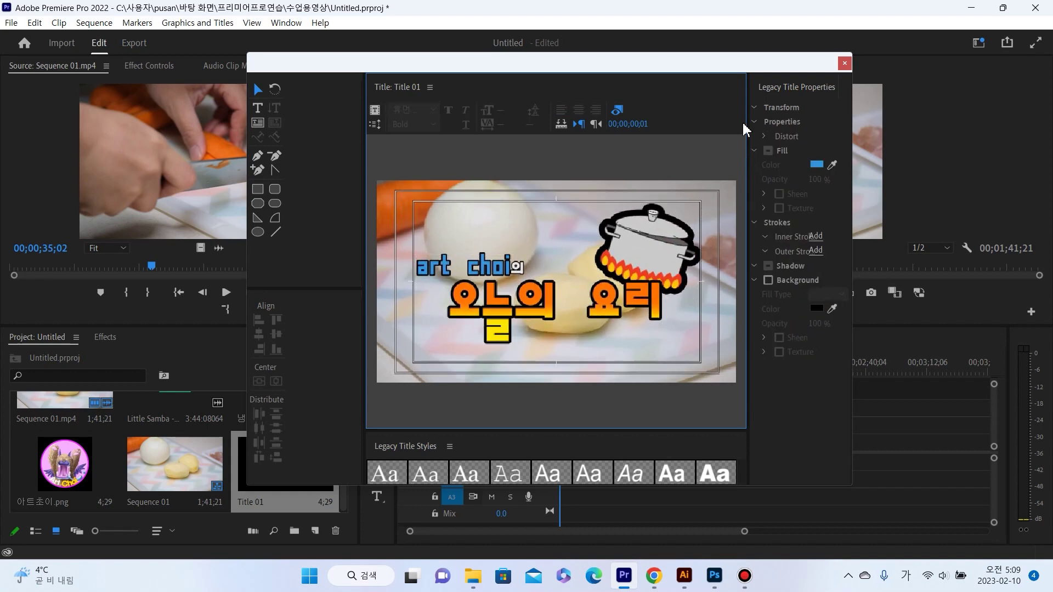
Close the title editor, place Title 01 on track V2 at the start of the sequence, and play it back
left_click(845, 64)
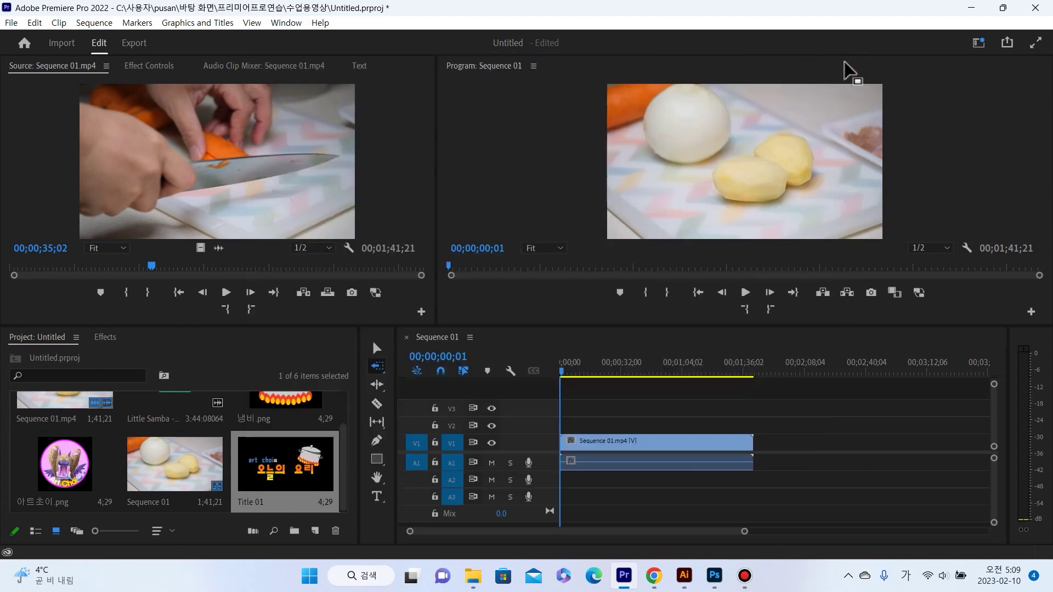
left_click_drag(280, 469, 563, 427)
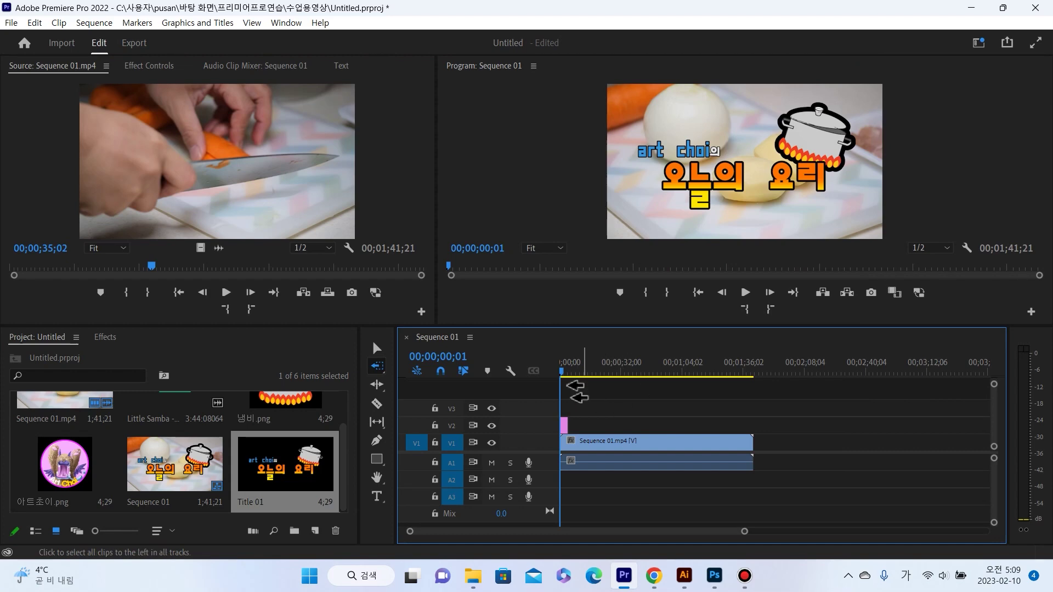
key("space")
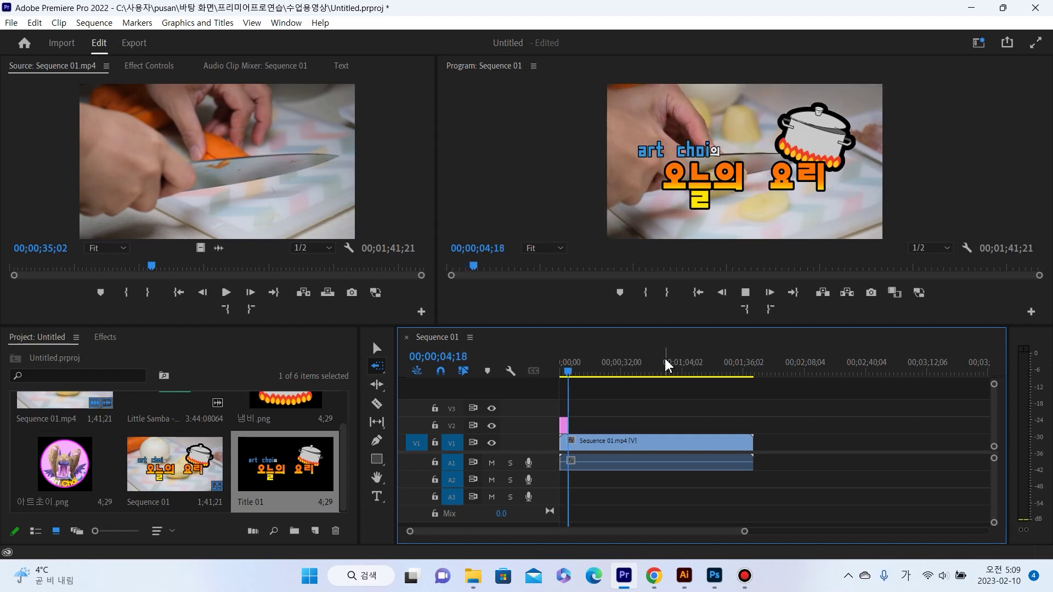
left_click_drag(571, 369, 553, 375)
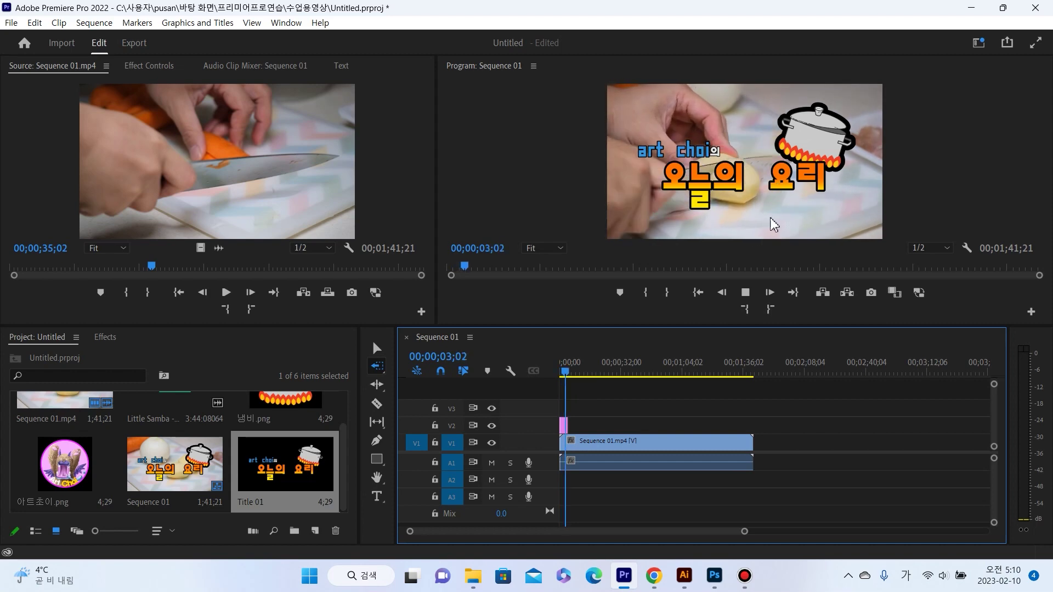
key("space")
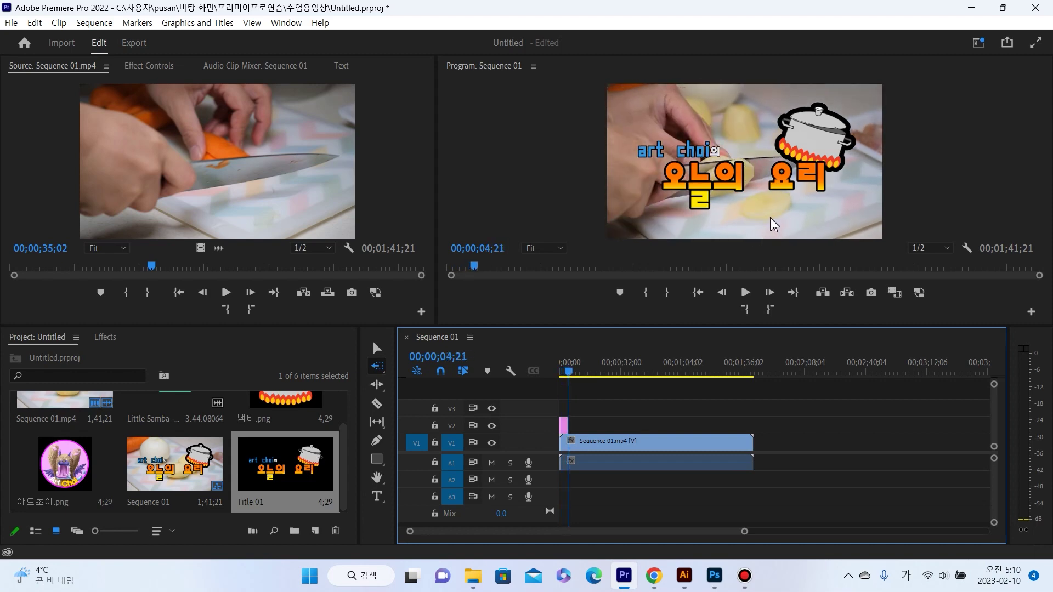
Find the Little Samba audio clip in the project, and try previewing that track in the YouTube Studio audio library in Chrome
scroll(307, 463, "up", 2)
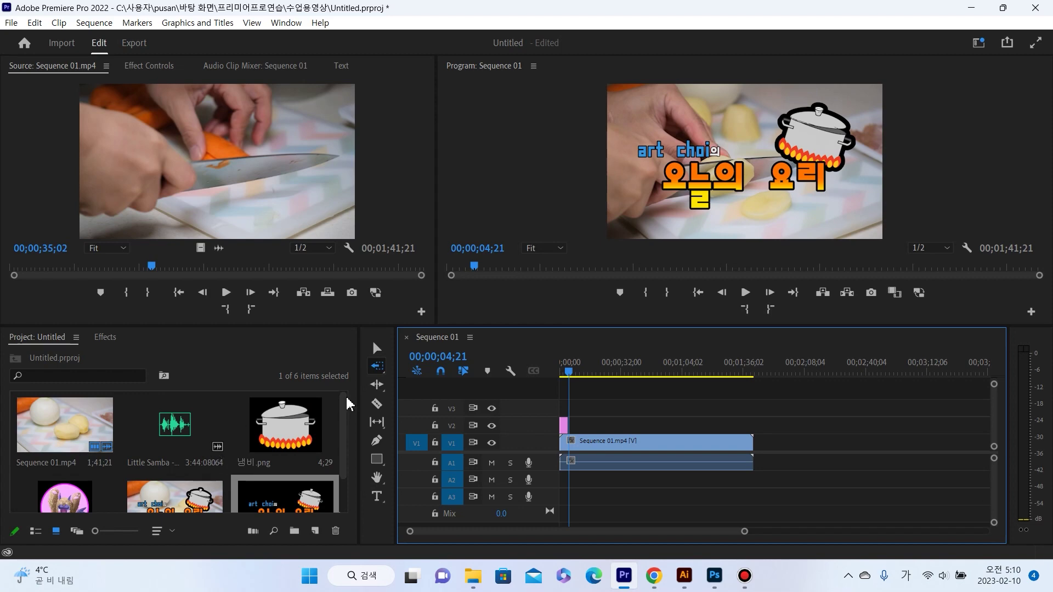
left_click(161, 426)
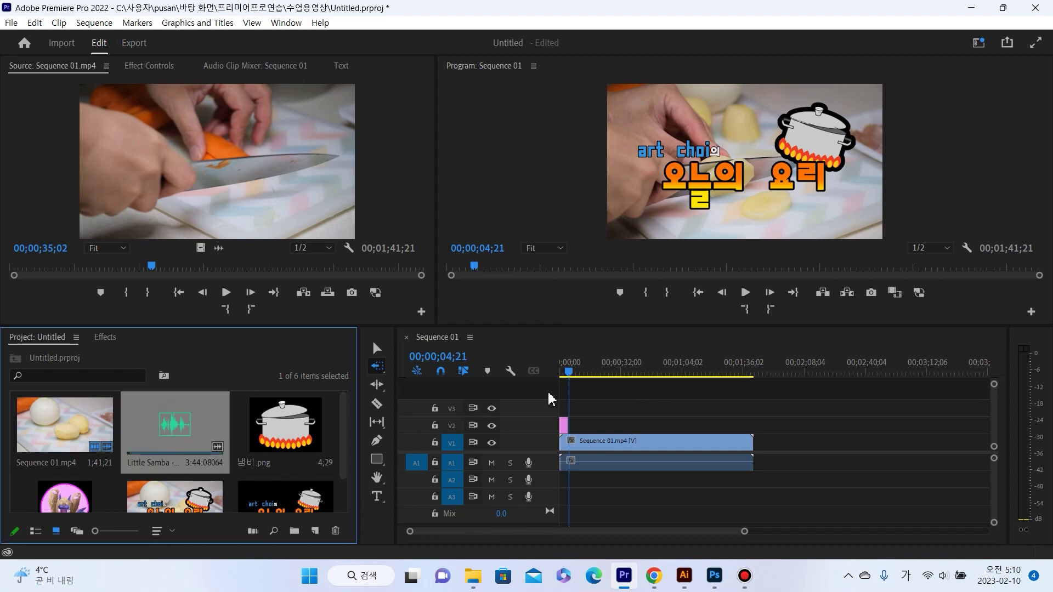
mouse_move(660, 576)
left_click(660, 539)
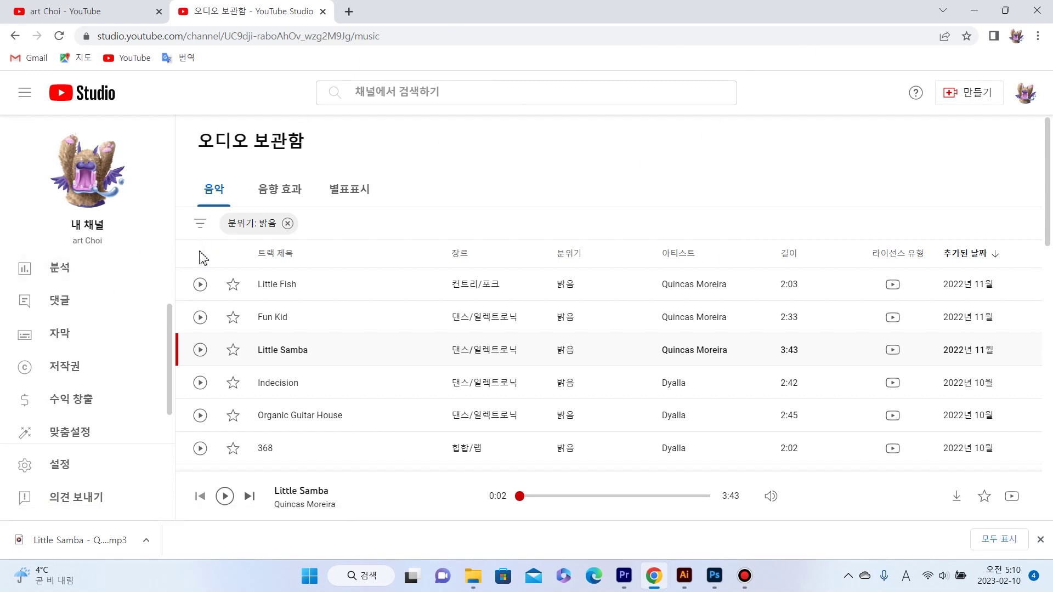
scroll(231, 269, "down", 1)
left_click(201, 282)
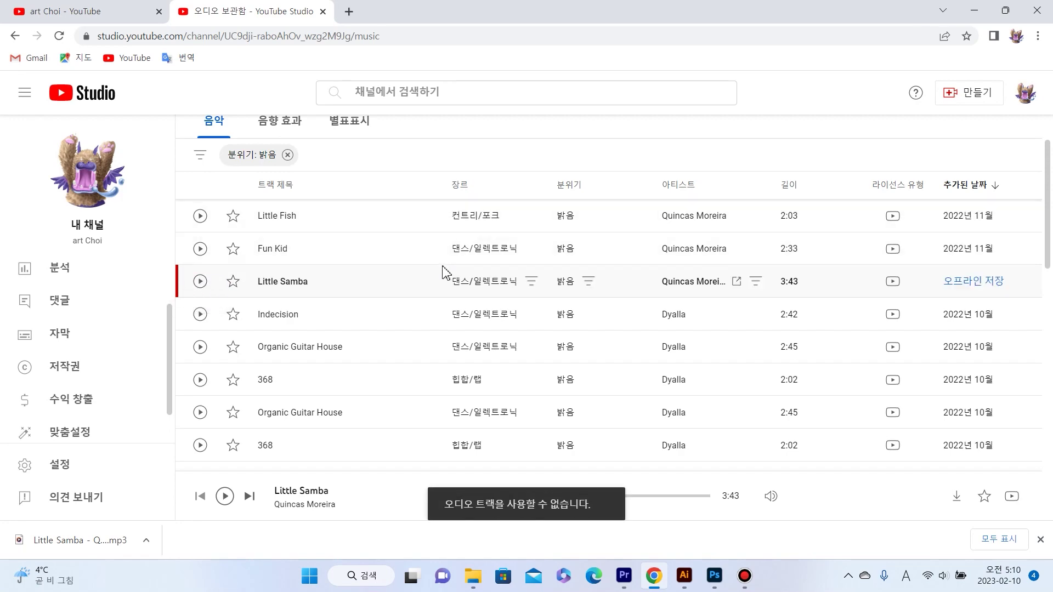
left_click(974, 10)
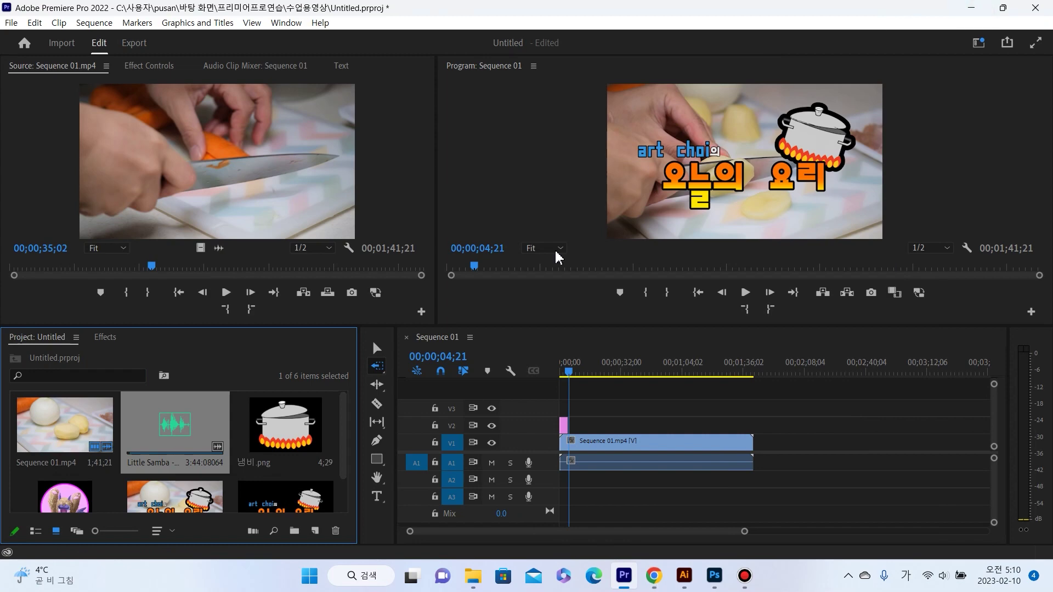
Place the Little Samba audio clip on track A2 at the start of the sequence and play it back
left_click_drag(210, 453, 570, 484)
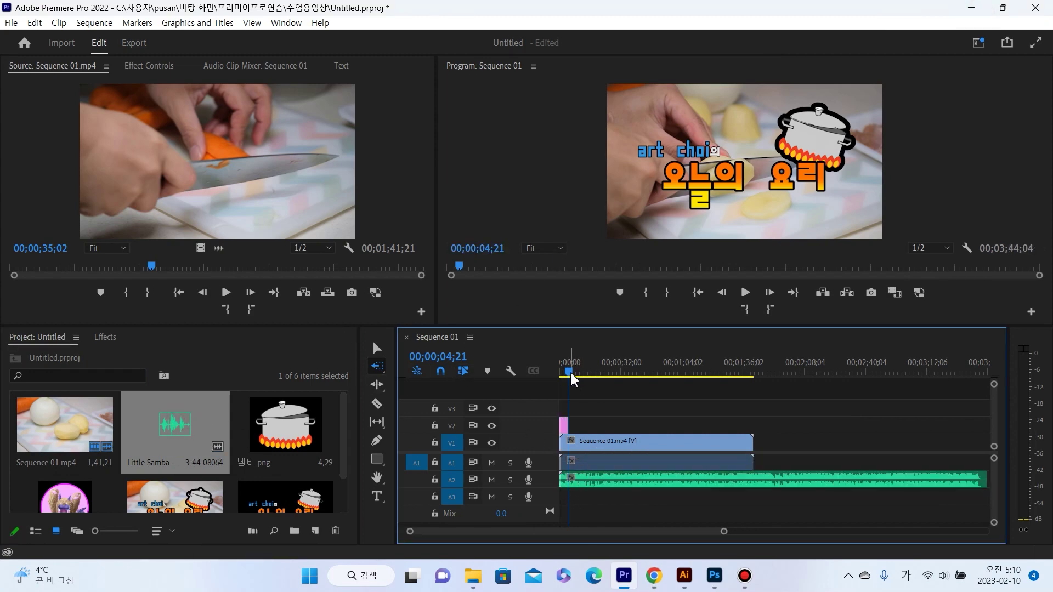
left_click_drag(569, 375, 555, 378)
key("space")
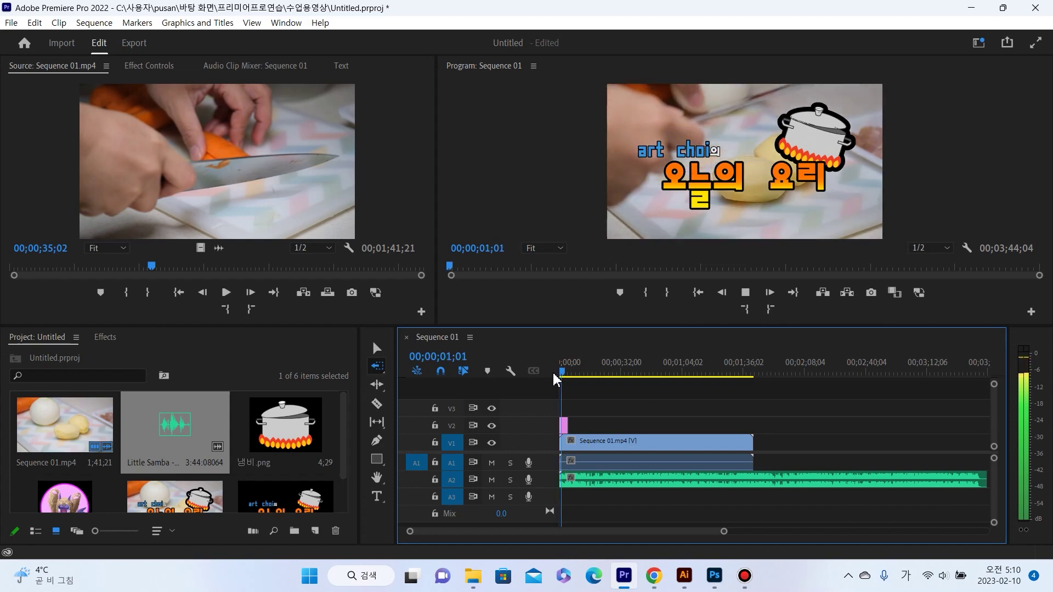
key("space")
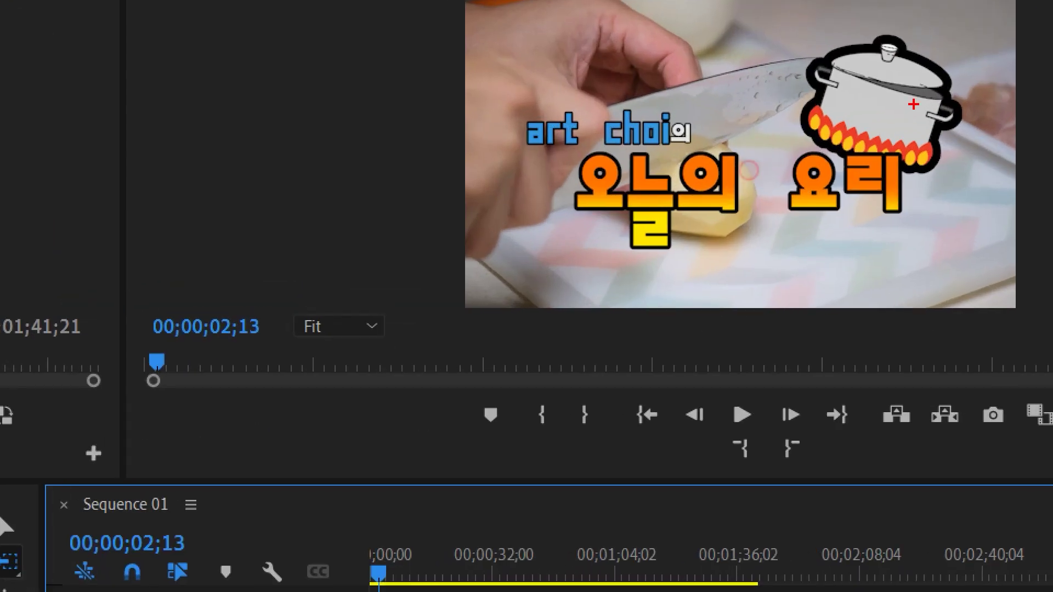
left_click_drag(812, 92, 823, 101)
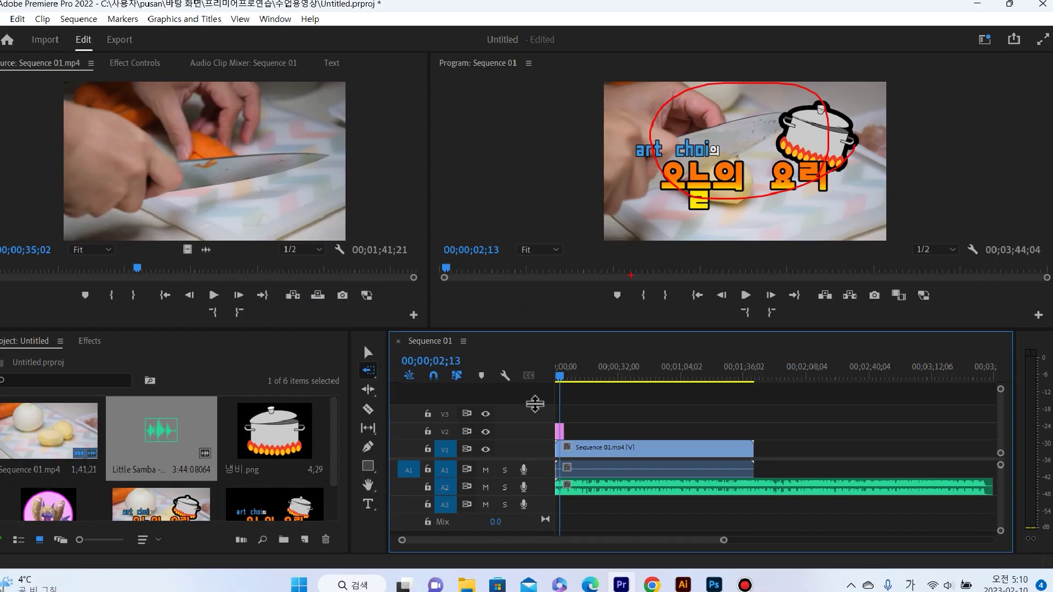
key("Escape")
Try to split the clips on all tracks of the sequence at 00;00;02;00
left_click(570, 432)
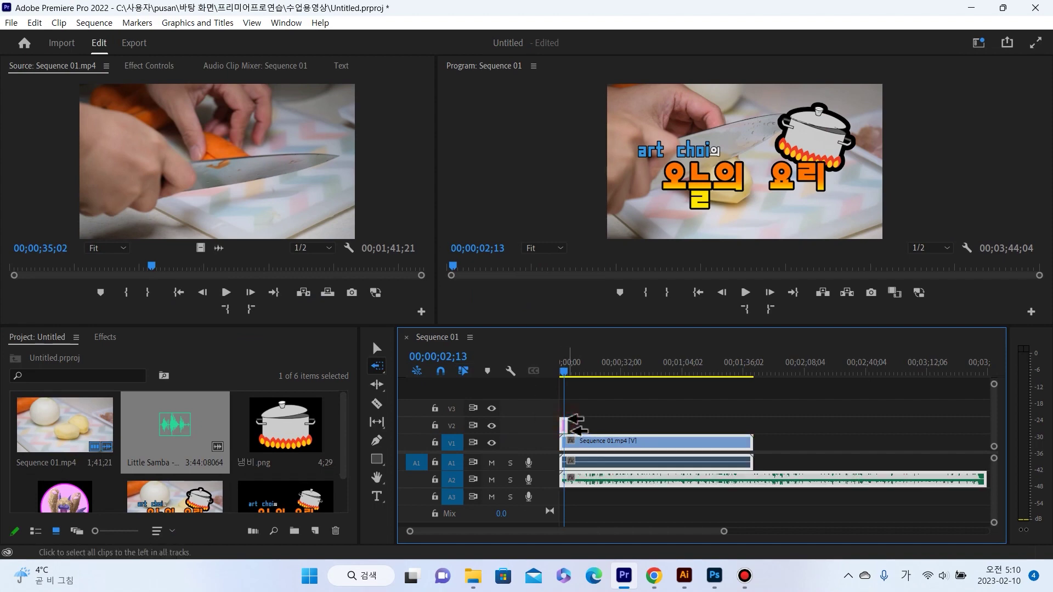
key("equal")
key("equal")
key("equal")
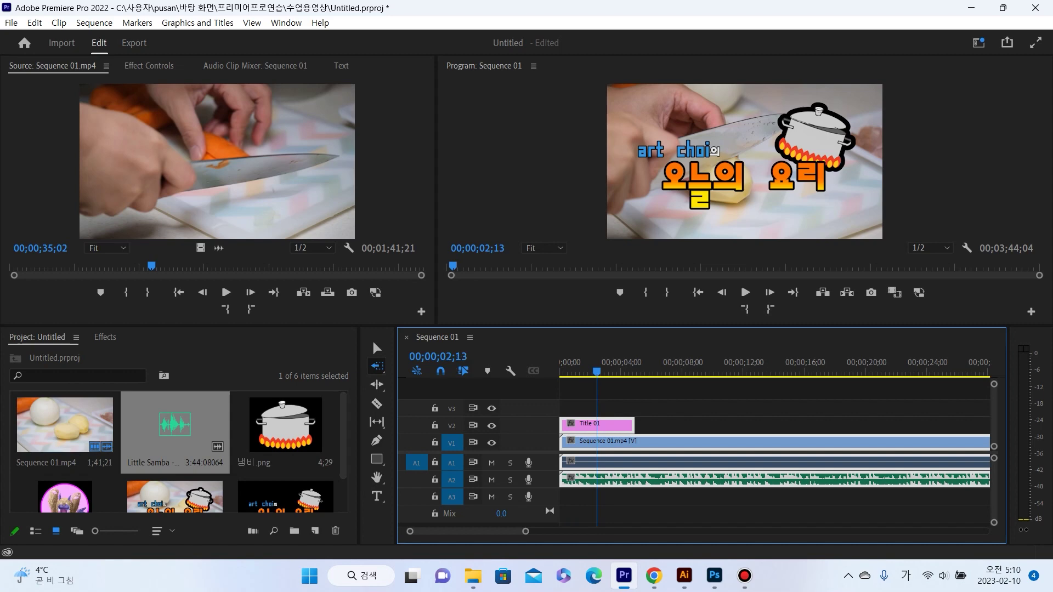
left_click(437, 356)
type("2.")
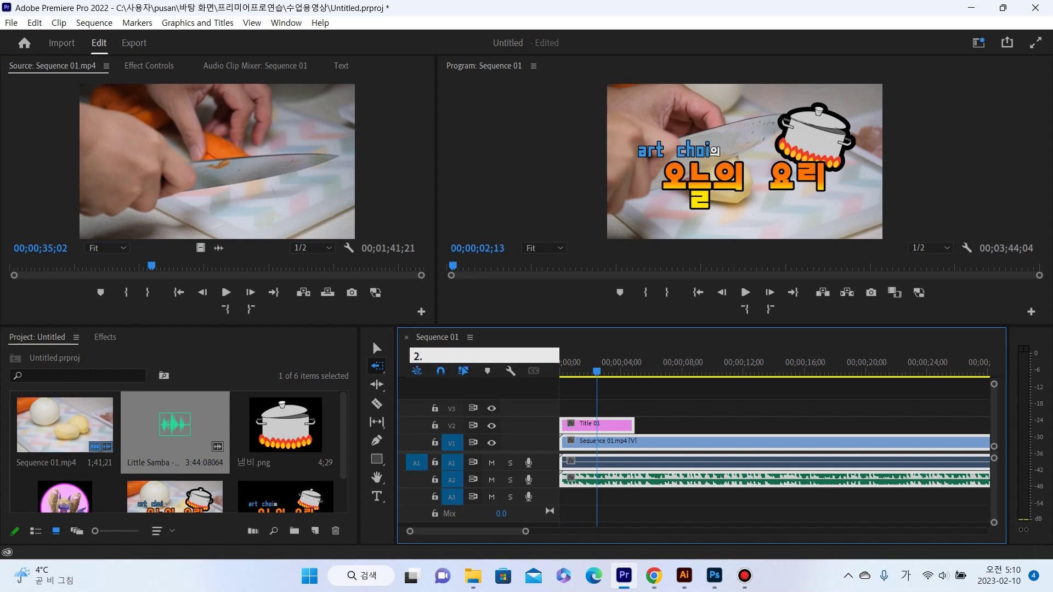
key("Return")
key("ctrl+shift+k")
left_click(377, 348)
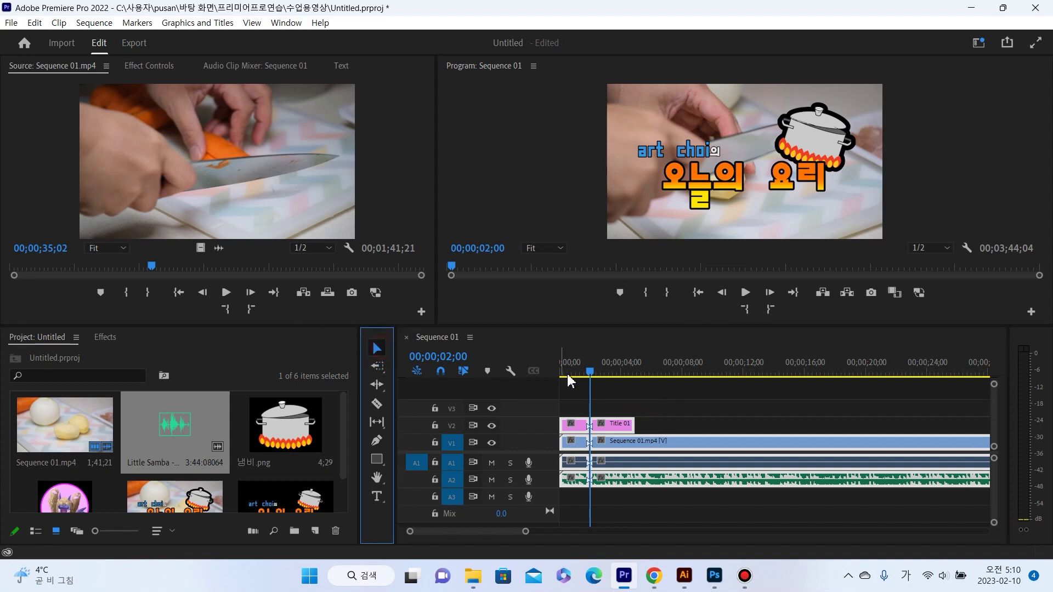
left_click(569, 374)
key("ctrl+z")
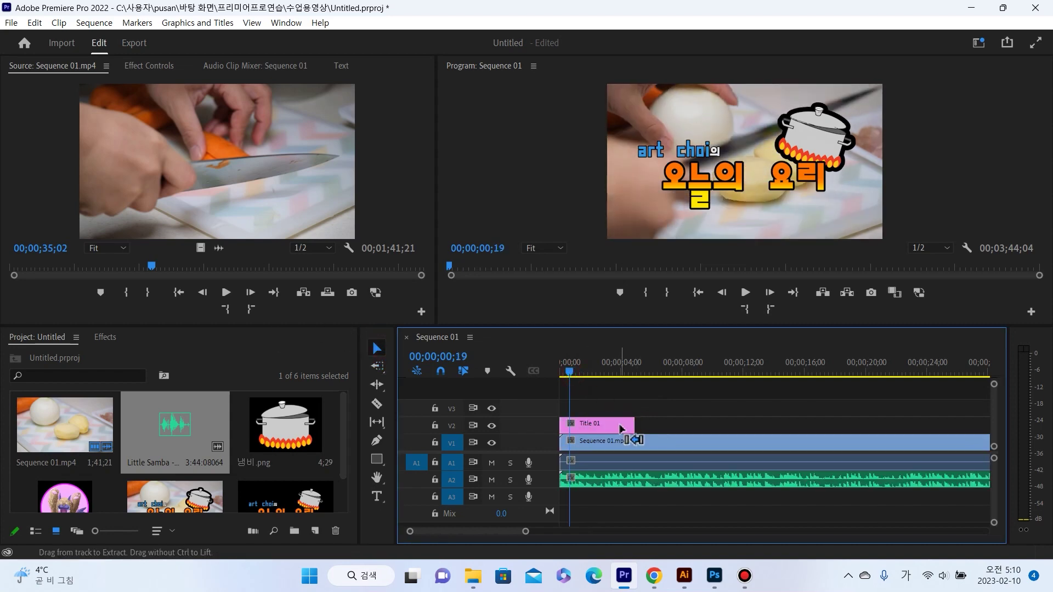
Split only the Title 01 clip on V2 at 00;00;02;00, delete the part after it, and play the sequence from the start
left_click(439, 357)
type("200")
key("Return")
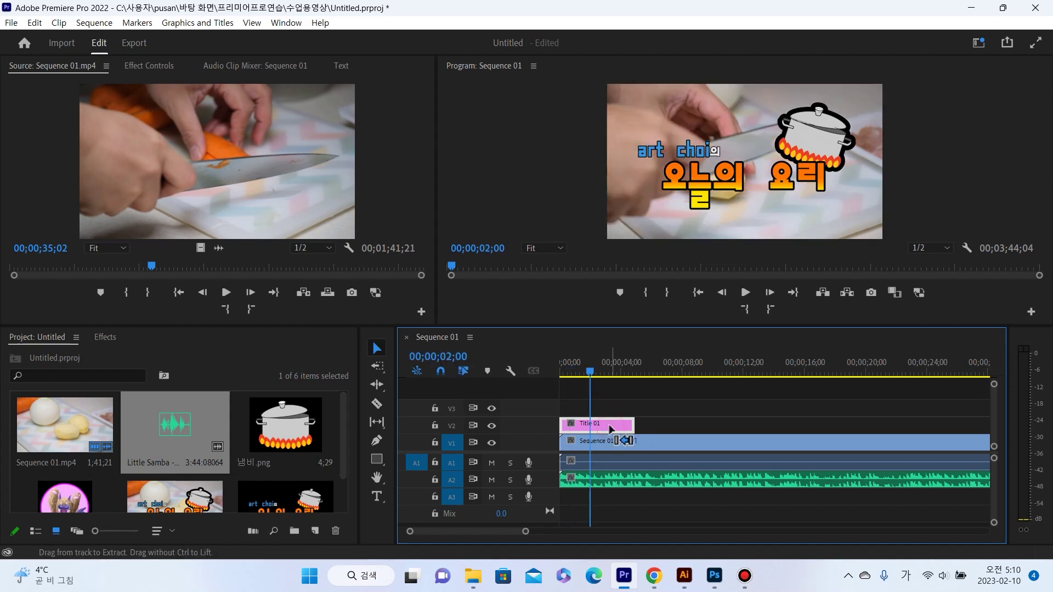
key("ctrl+k")
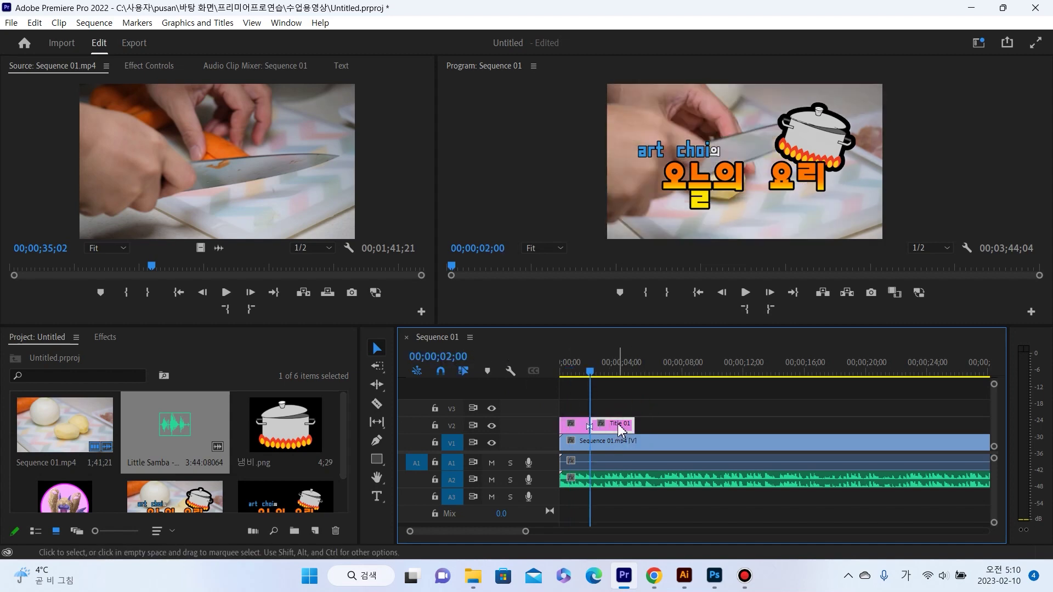
key("Delete")
key("Home")
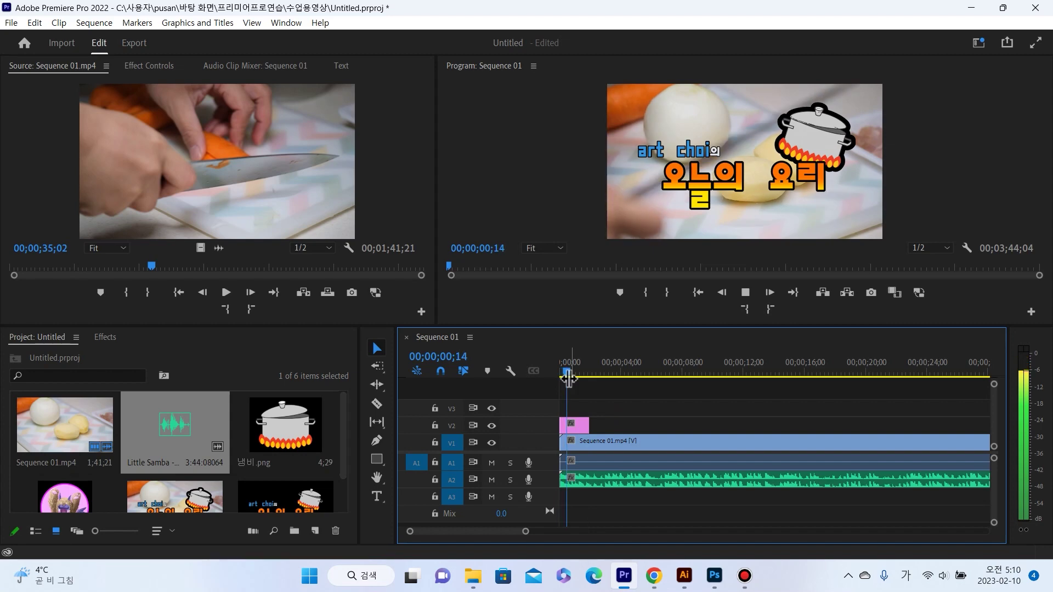
key("space")
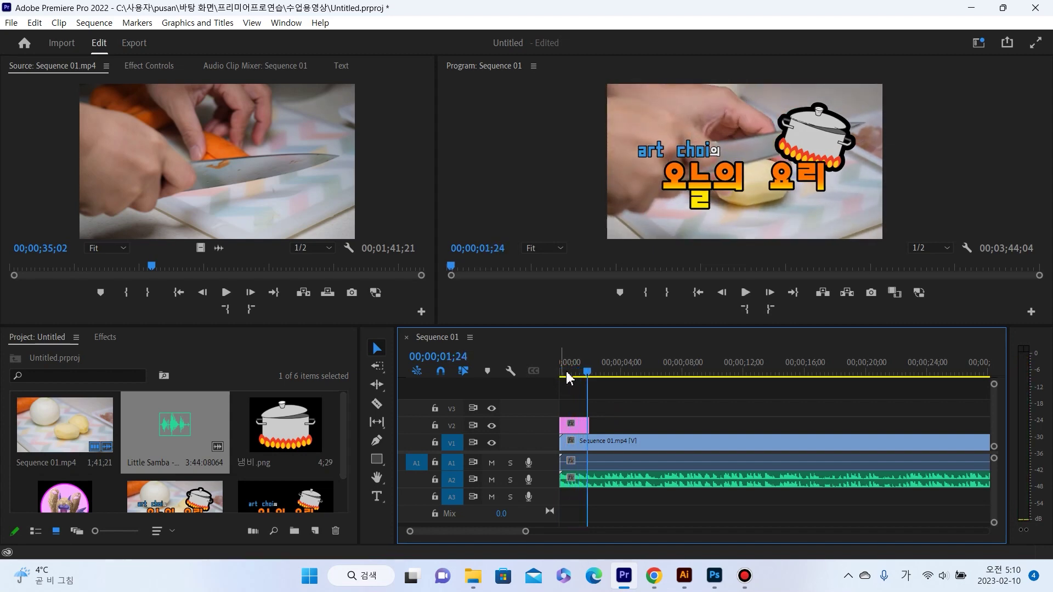
left_click_drag(588, 372, 560, 372)
key("space")
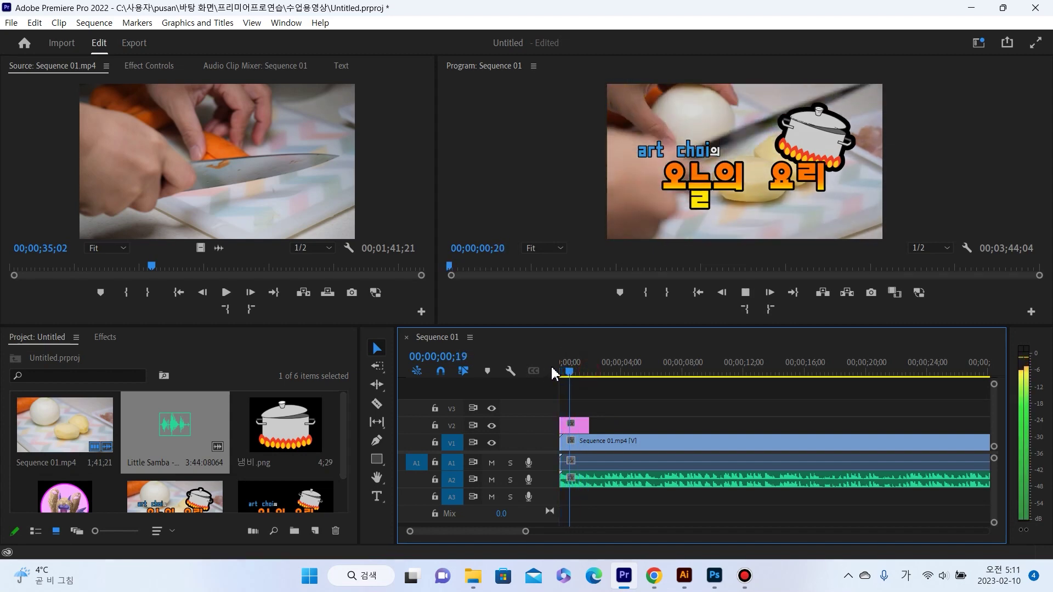
key("space")
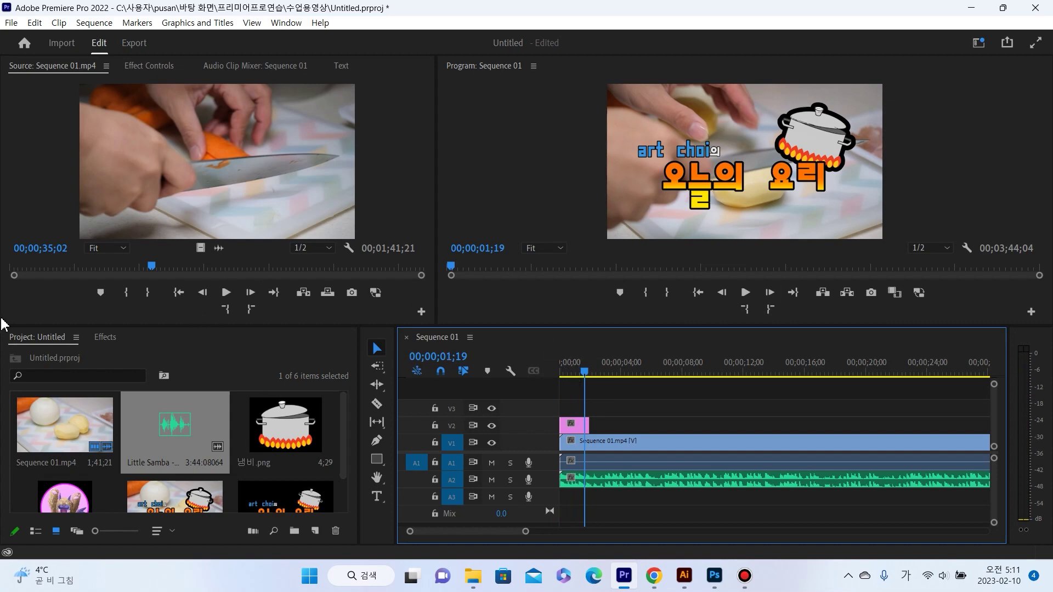
Apply the Cross Dissolve video transition to the end of the title clip on V2, and play the sequence from the start
left_click(105, 337)
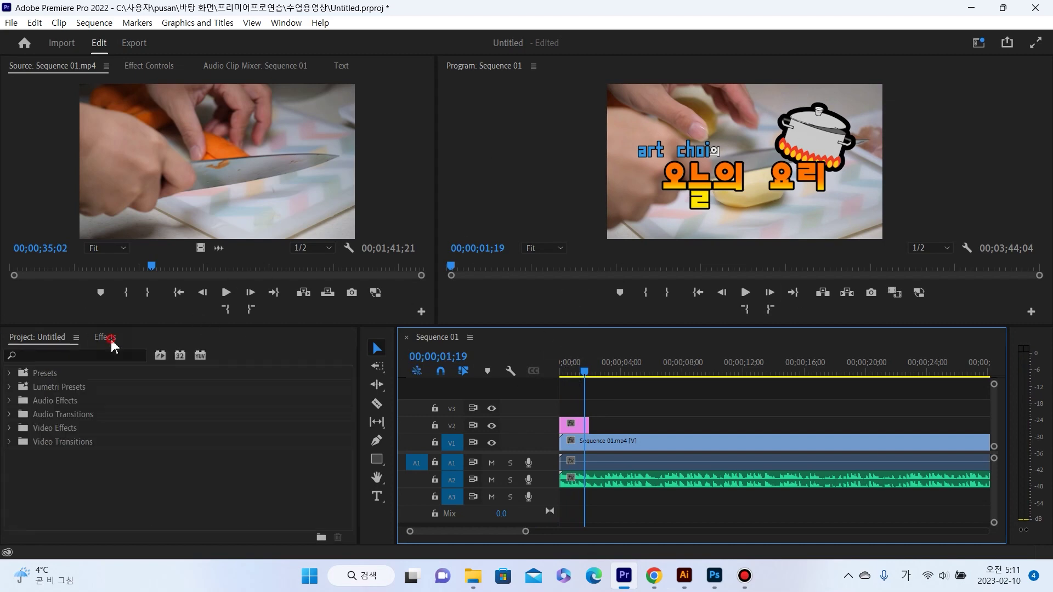
left_click(66, 443)
left_click(9, 442)
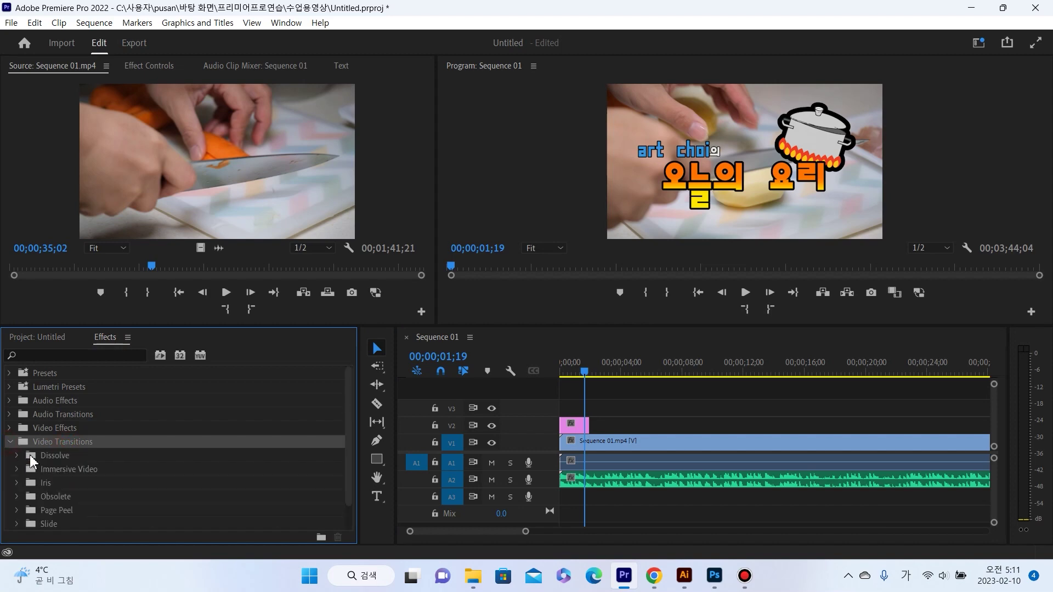
left_click(34, 457)
left_click(19, 455)
left_click_drag(61, 482, 585, 427)
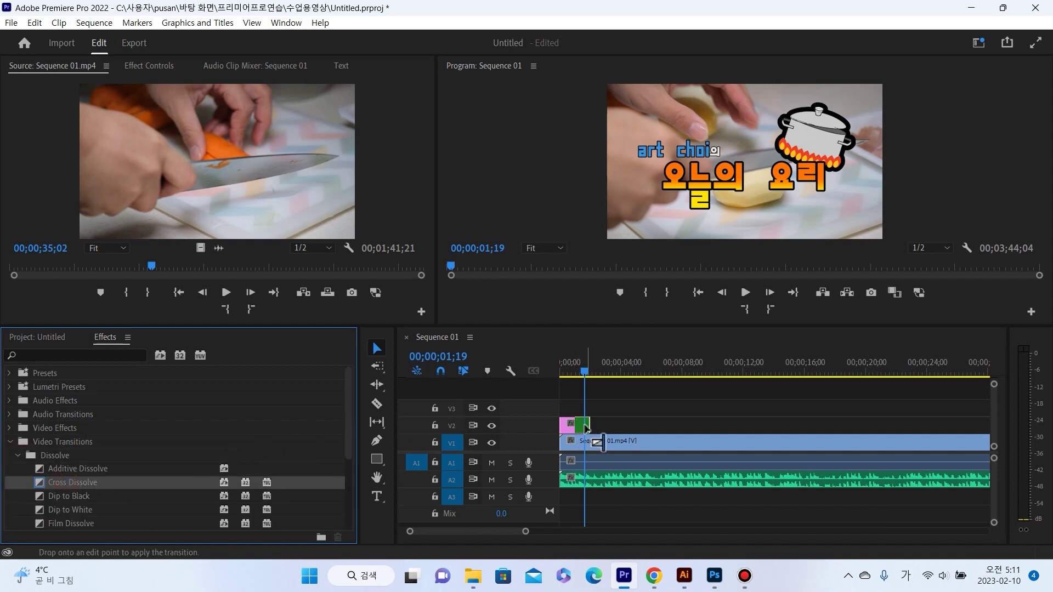
left_click_drag(585, 370, 550, 378)
key("space")
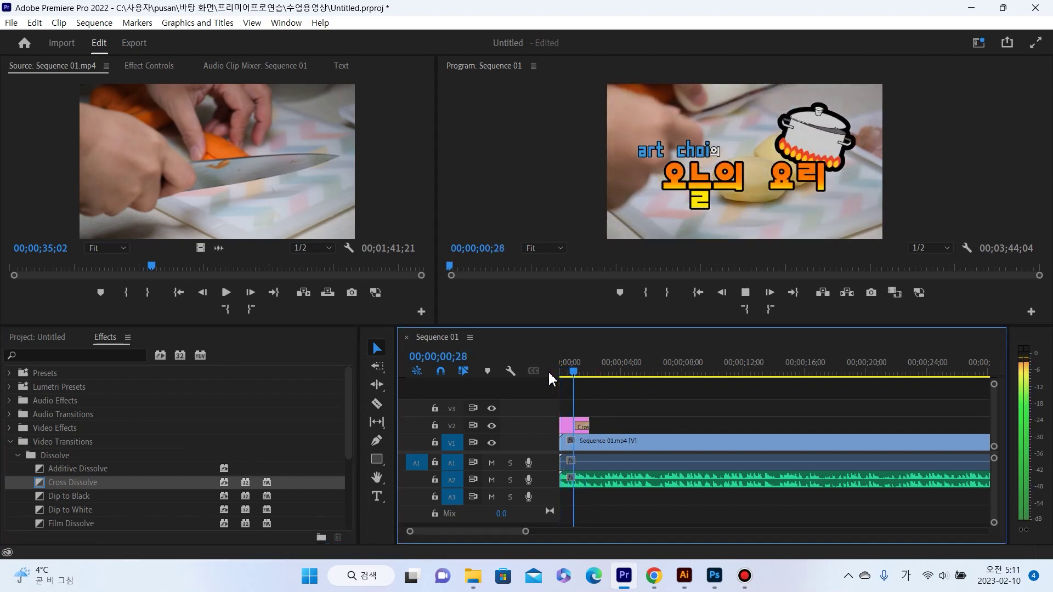
key("space")
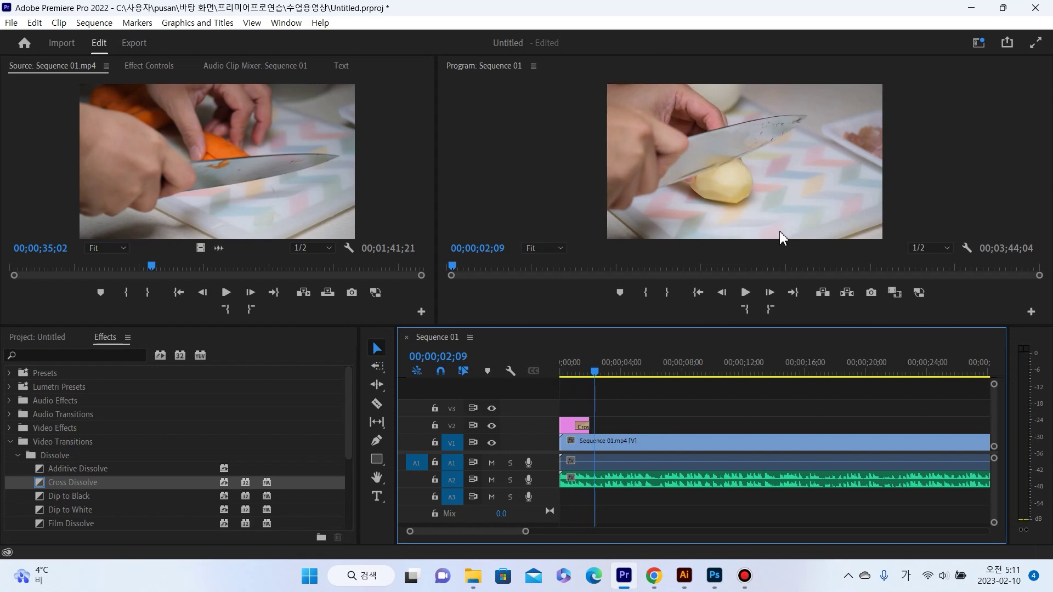
left_click_drag(596, 372, 556, 373)
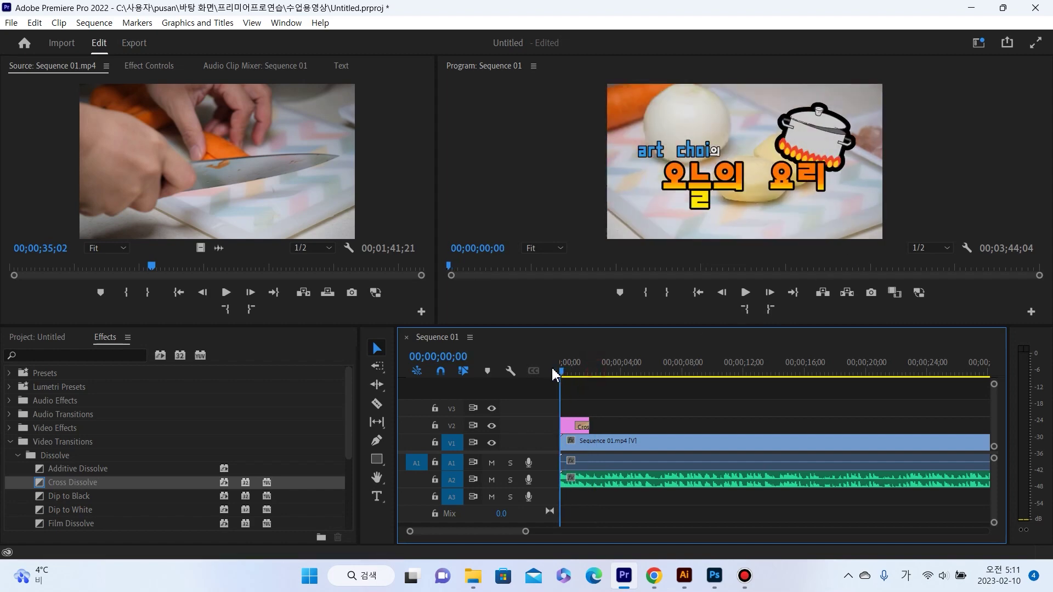
key("space")
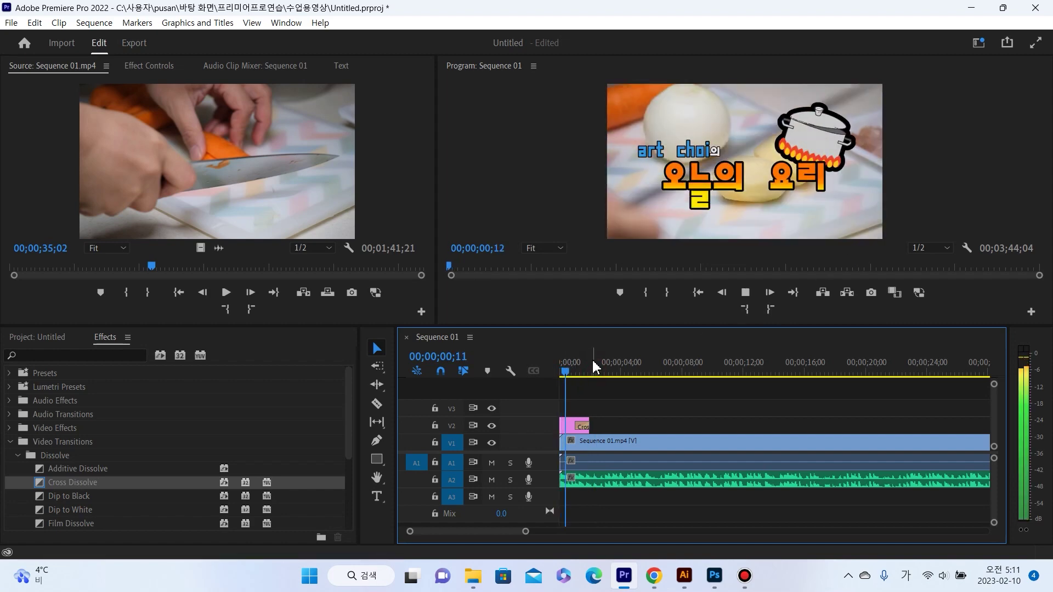
key("space")
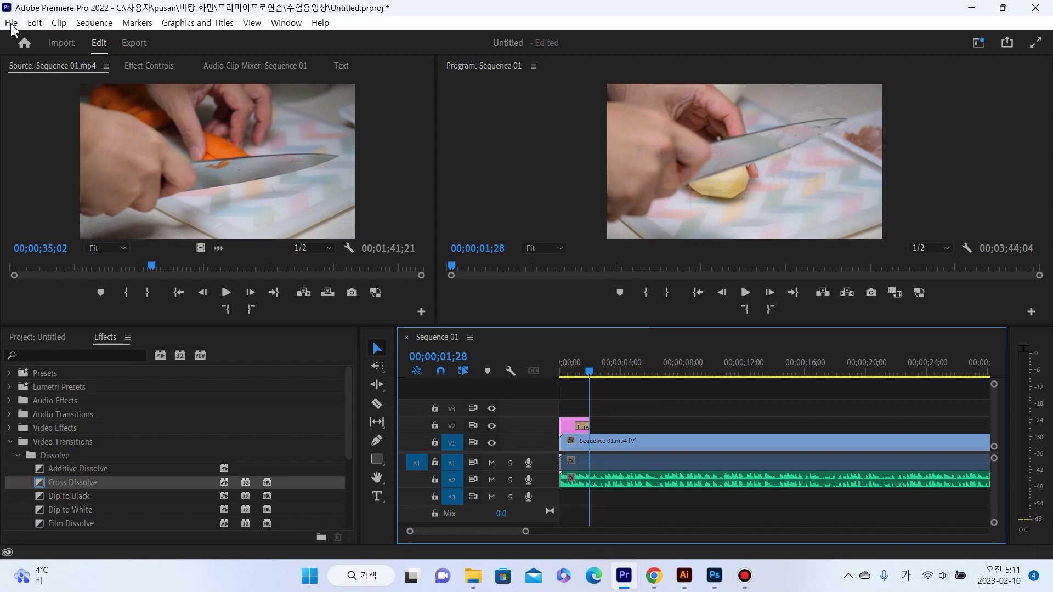
Create a new legacy title with the default settings, and close its editor without entering any text
left_click(47, 338)
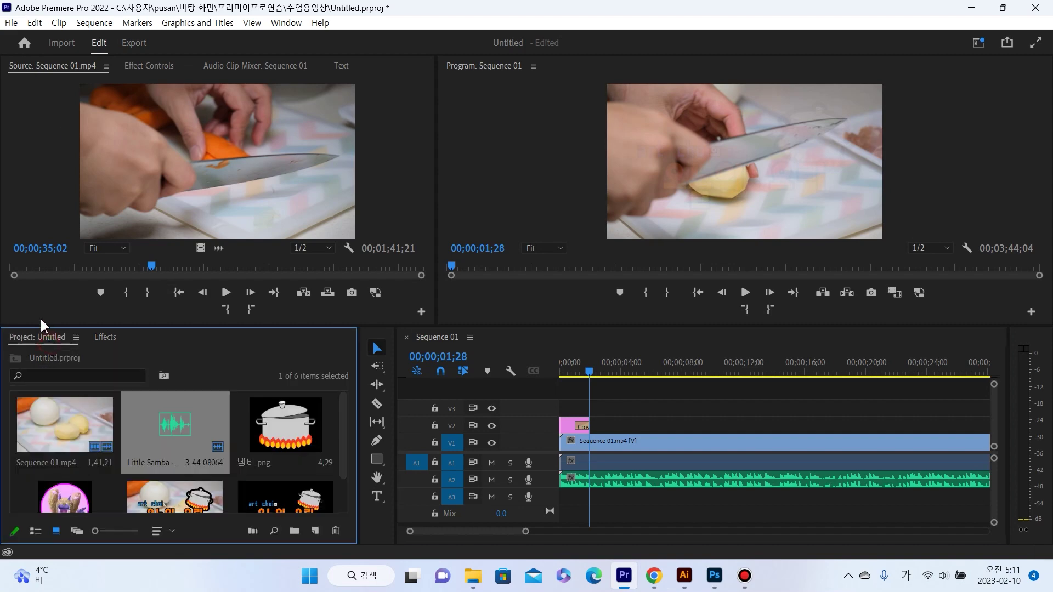
left_click(12, 23)
mouse_move(28, 38)
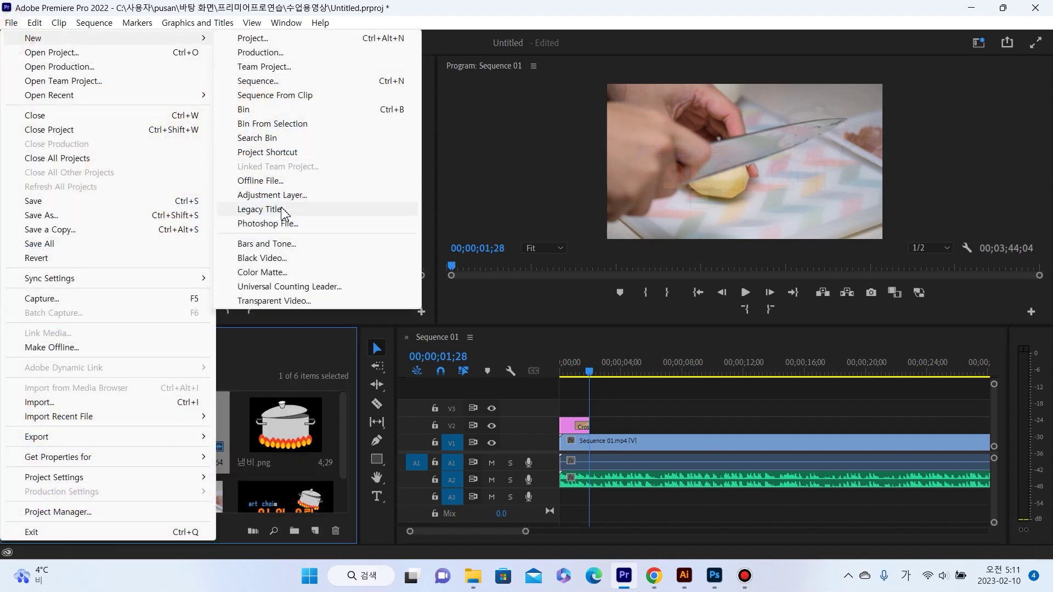
left_click(258, 209)
left_click(548, 346)
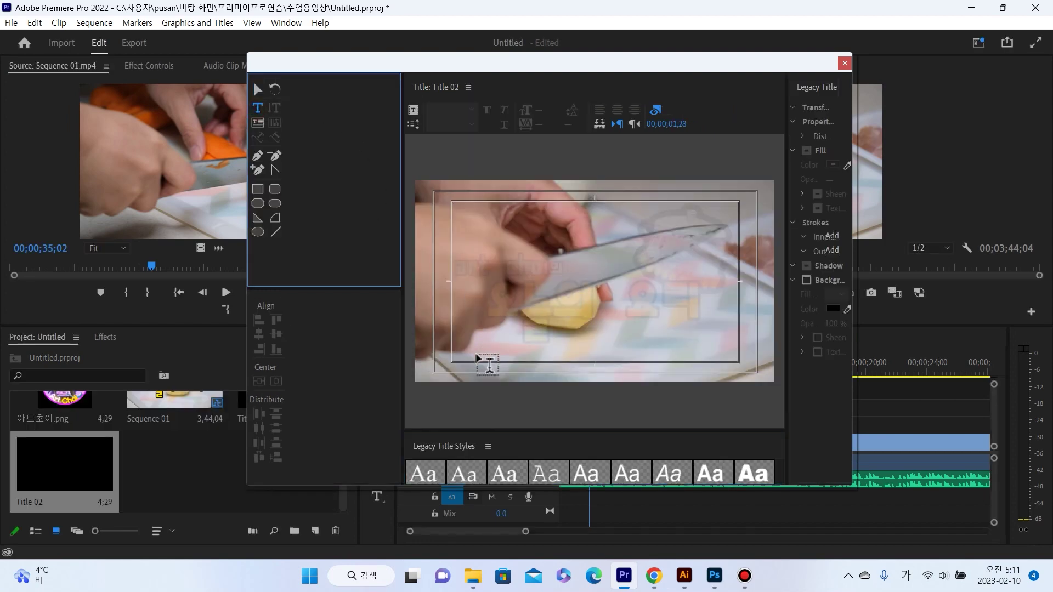
left_click(477, 356)
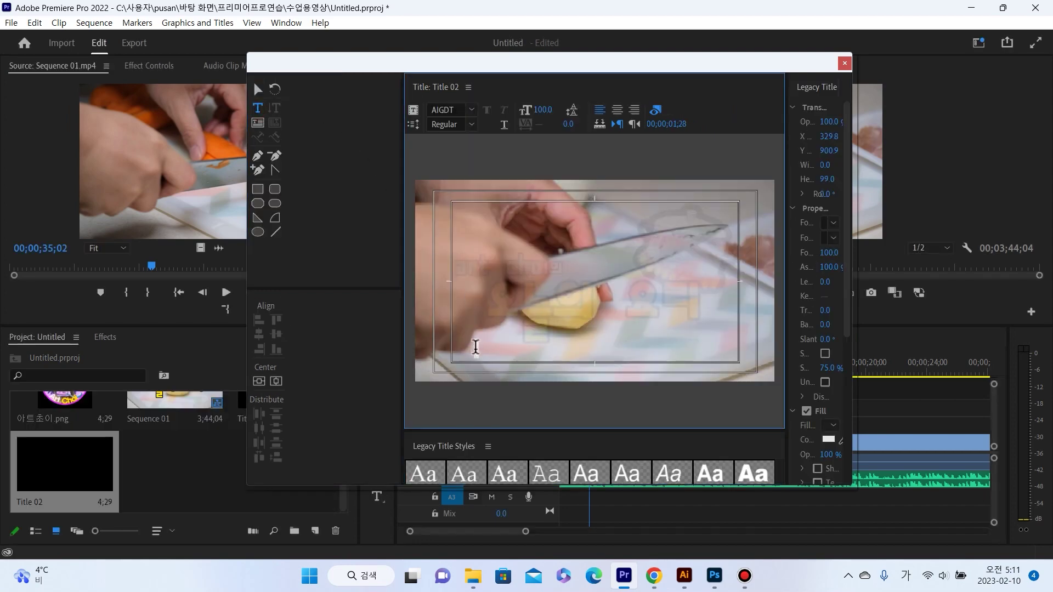
key("Escape")
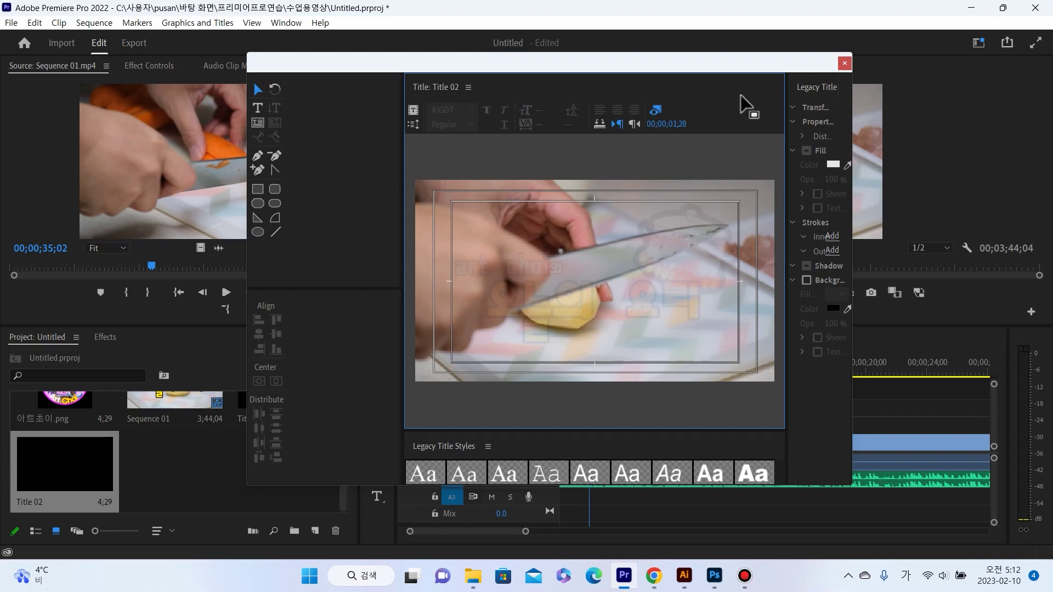
left_click(845, 63)
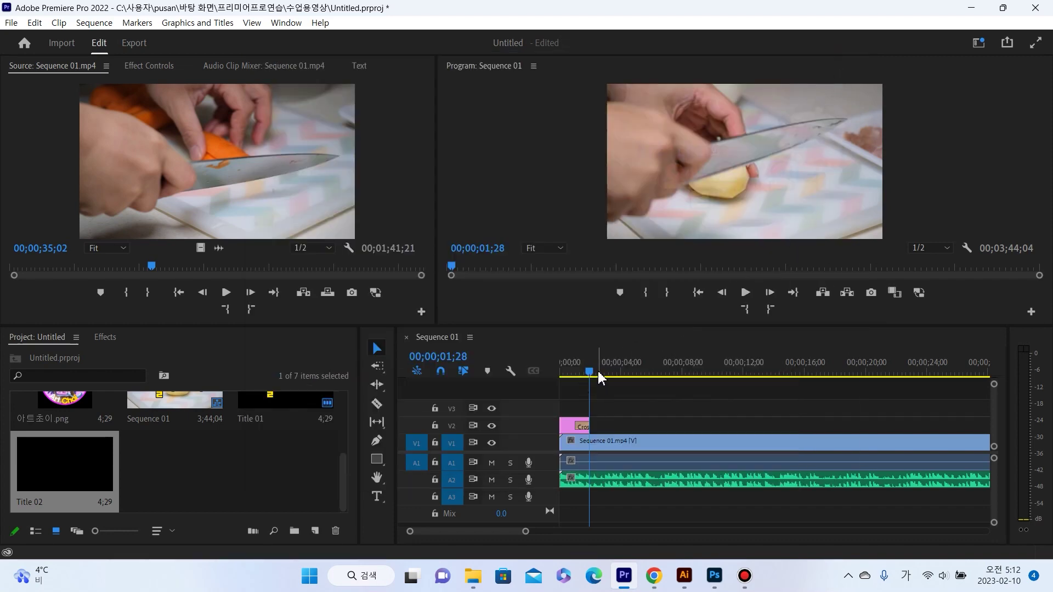
Create another legacy title with the default 1920 × 1080, 29.97 fps Drop-Frame settings
left_click(13, 23)
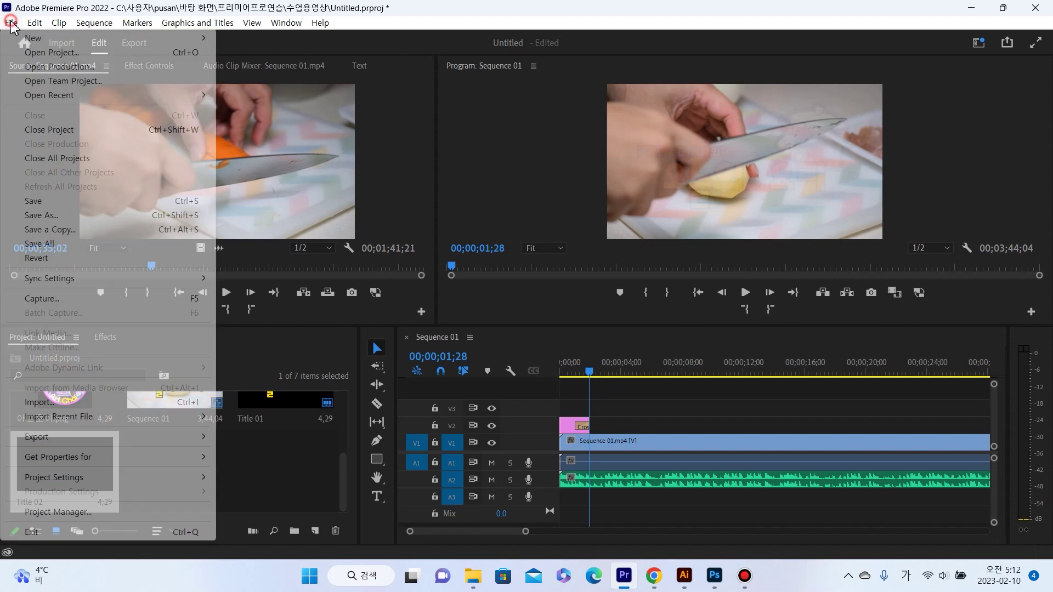
mouse_move(24, 38)
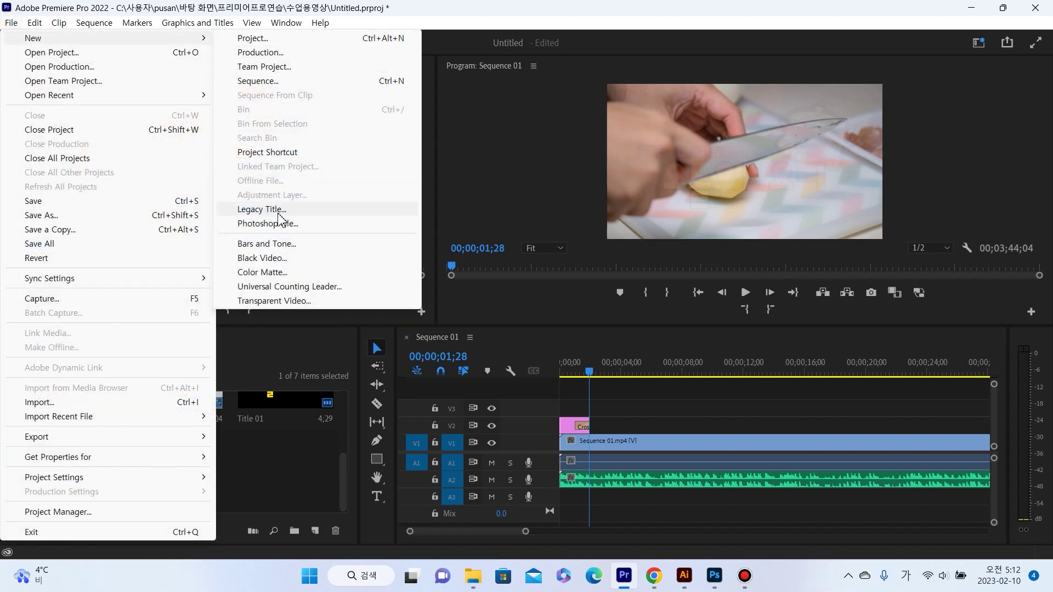
left_click(299, 209)
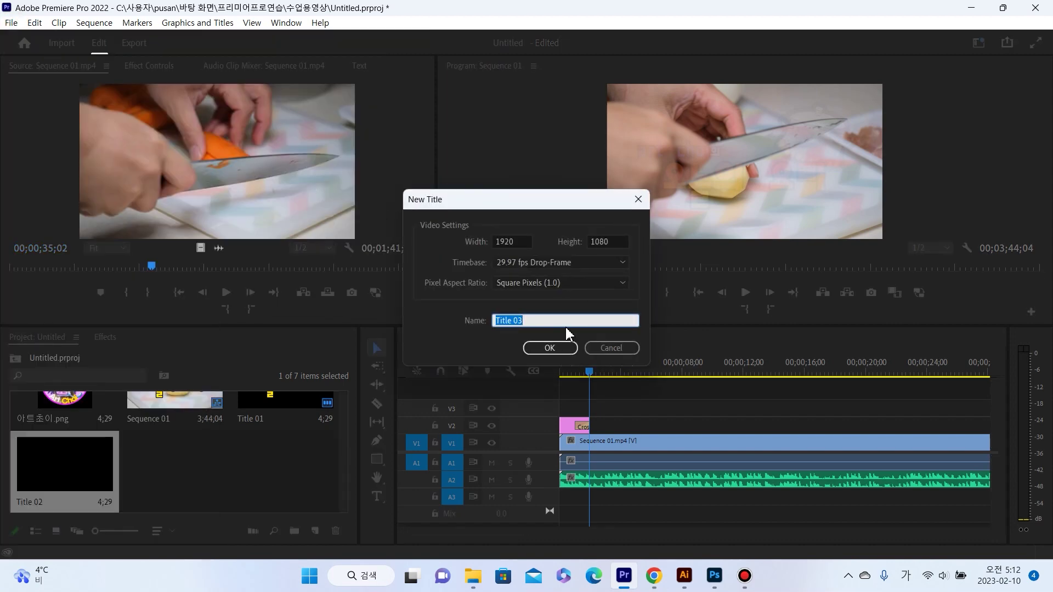
left_click(551, 346)
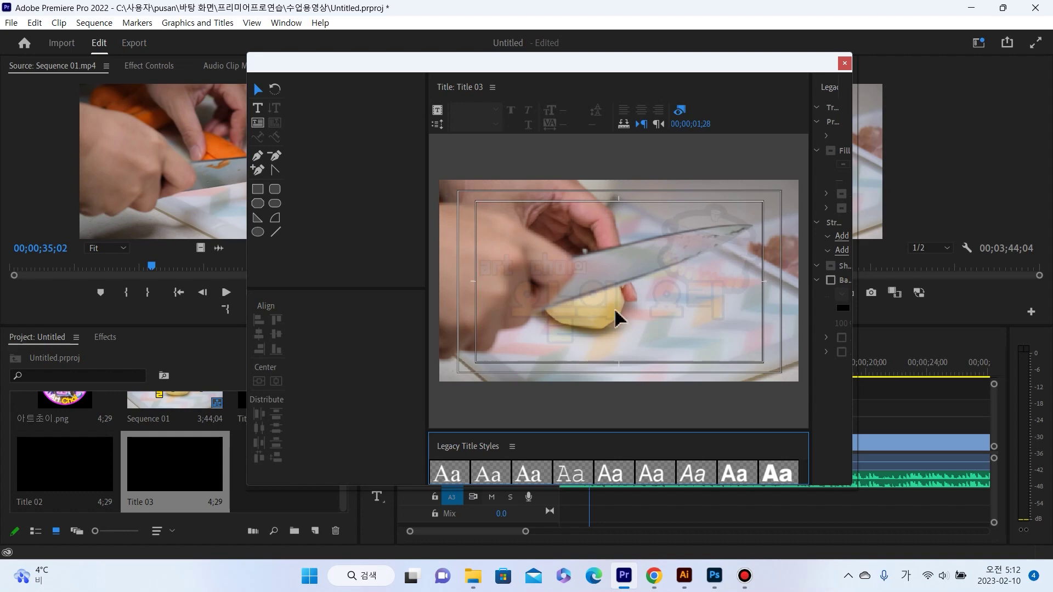
In File Explorer, open 카레 레시피.txt from the 레거시타이틀작업소스 folder in Notepad, and return to the title editor
left_click(473, 577)
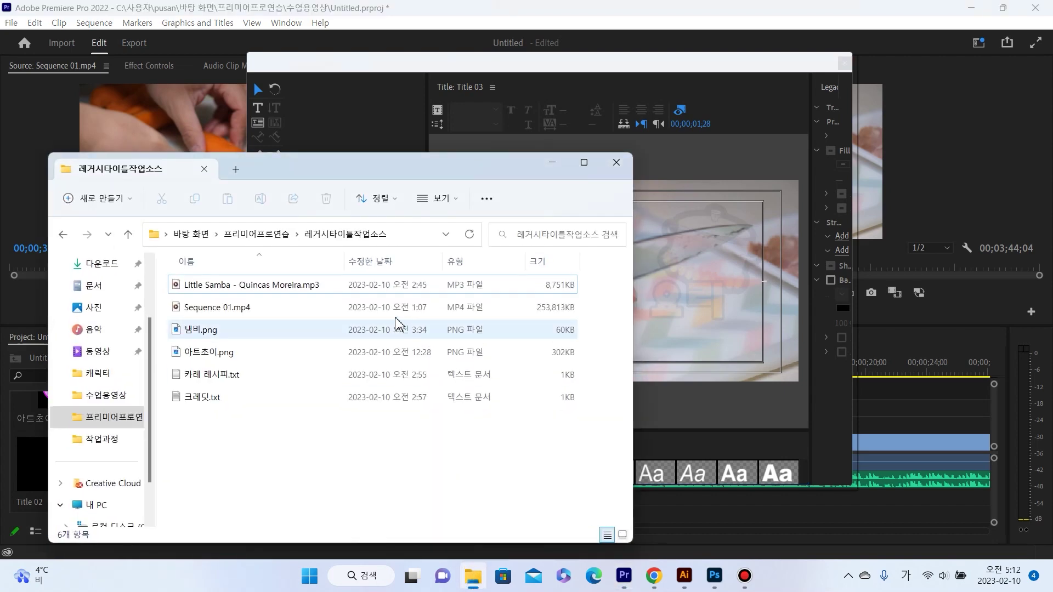
double_click(219, 375)
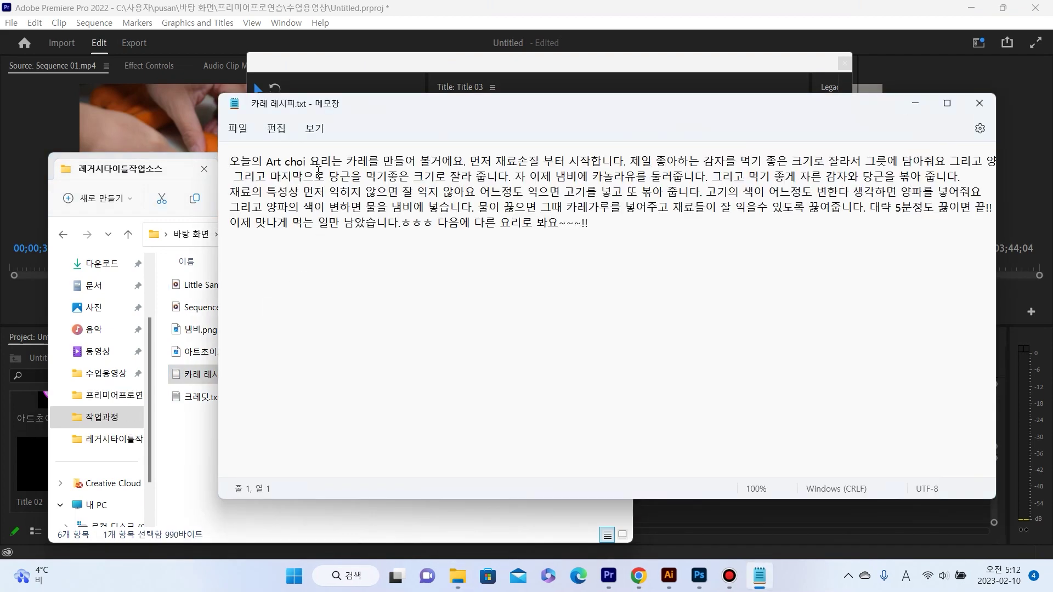
left_click(183, 187)
left_click(545, 164)
left_click(587, 58)
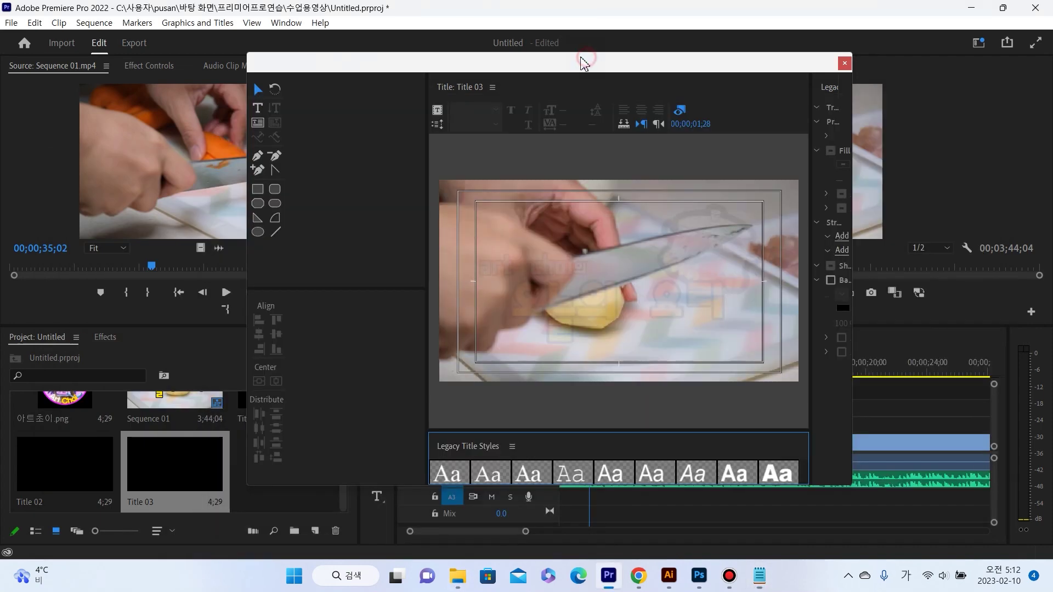
Copy the first line of 카레 레시피.txt from Notepad and paste it as a text line low in the title frame
left_click(257, 110)
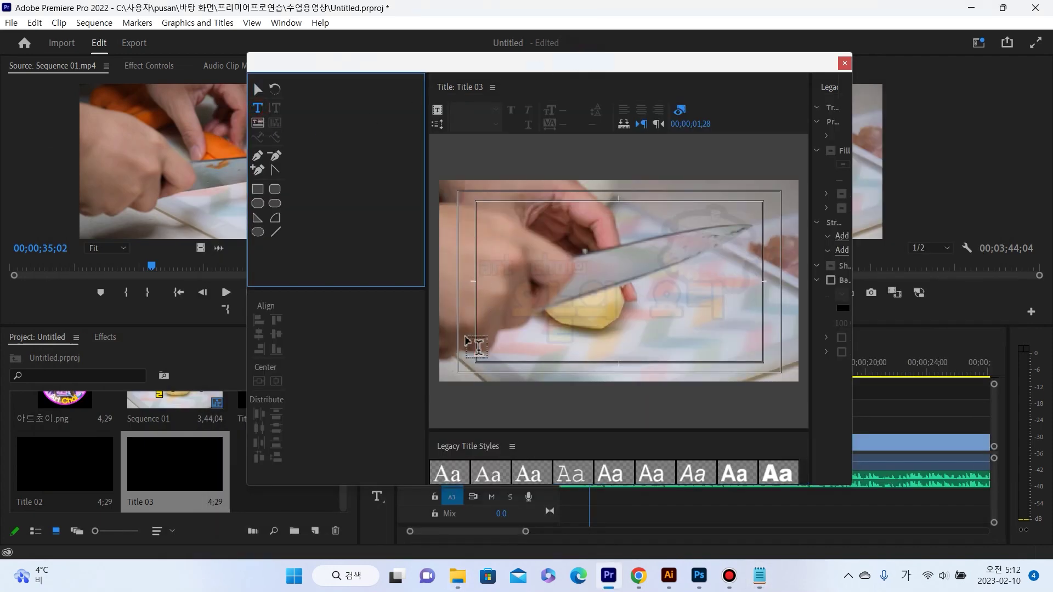
left_click(500, 346)
left_click(760, 576)
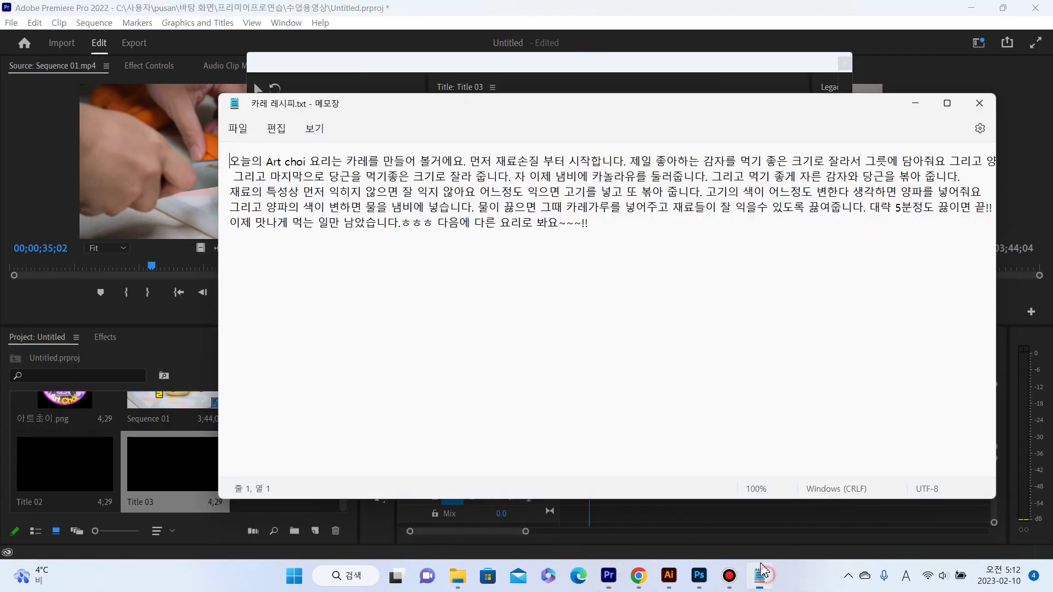
left_click_drag(230, 161, 1005, 149)
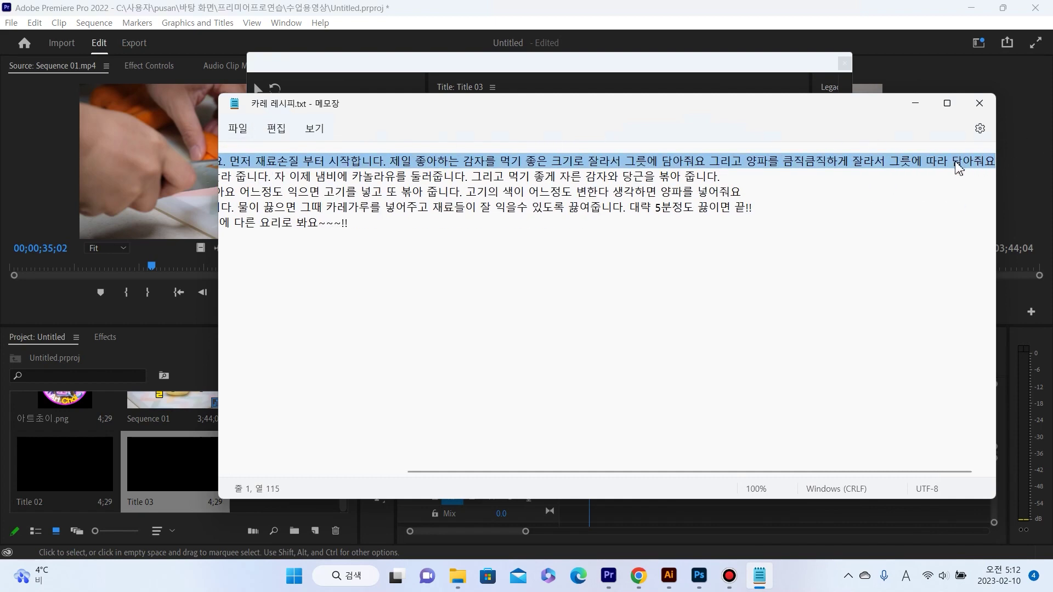
left_click(684, 68)
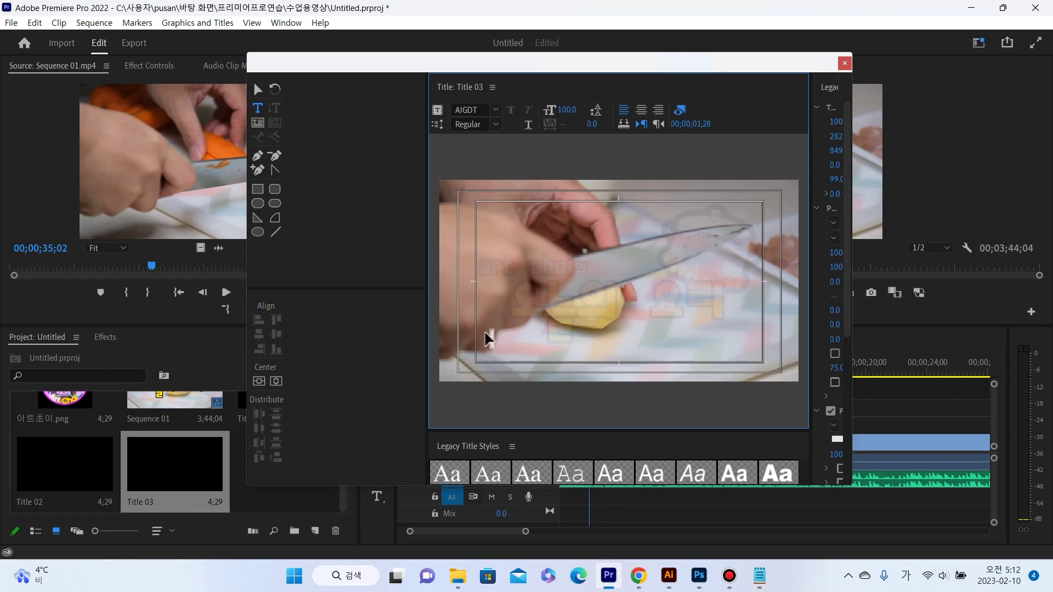
left_click(491, 340)
key("ctrl+v")
left_click(258, 89)
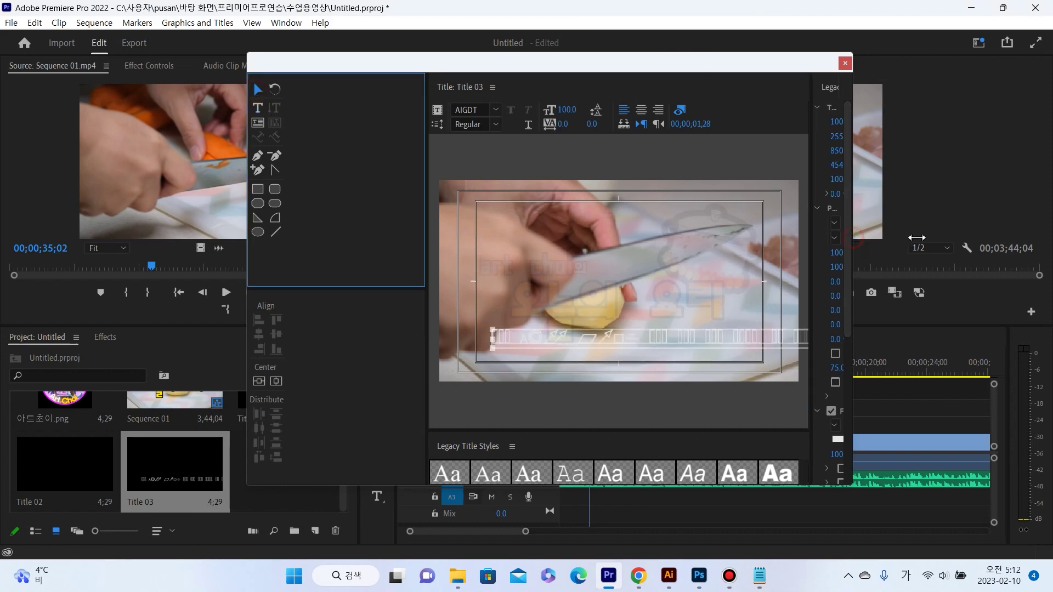
Widen the title editor window, narrow its tools area and give the canvas and title properties more room
left_click_drag(852, 241, 955, 241)
left_click_drag(457, 225, 307, 225)
left_click_drag(907, 253, 793, 250)
Change the pasted subtitle text's font family to 휴먼고딕
left_click(936, 223)
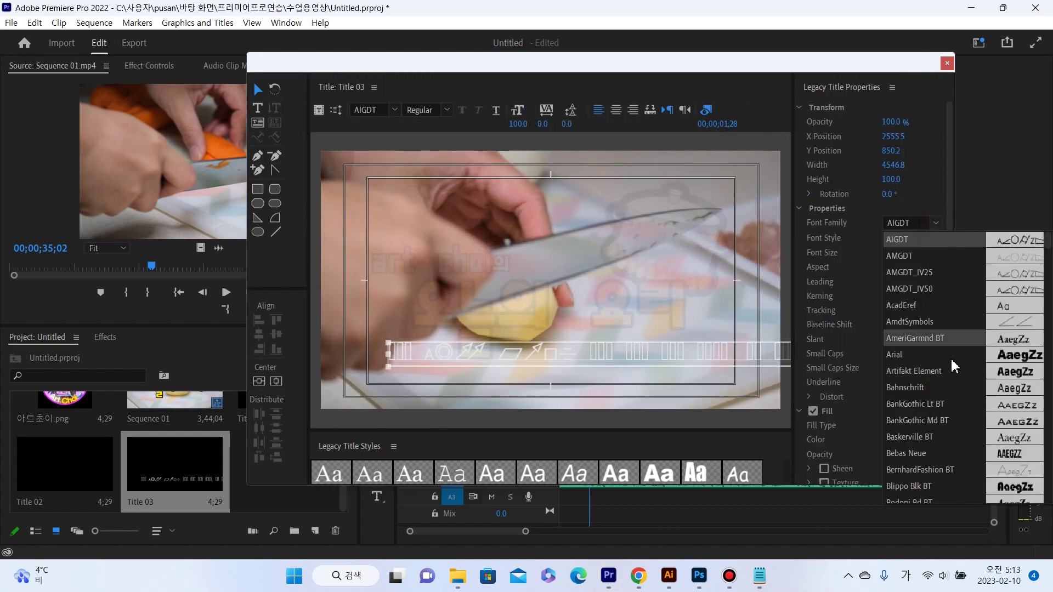
scroll(957, 485, "down", 20)
scroll(958, 486, "down", 20)
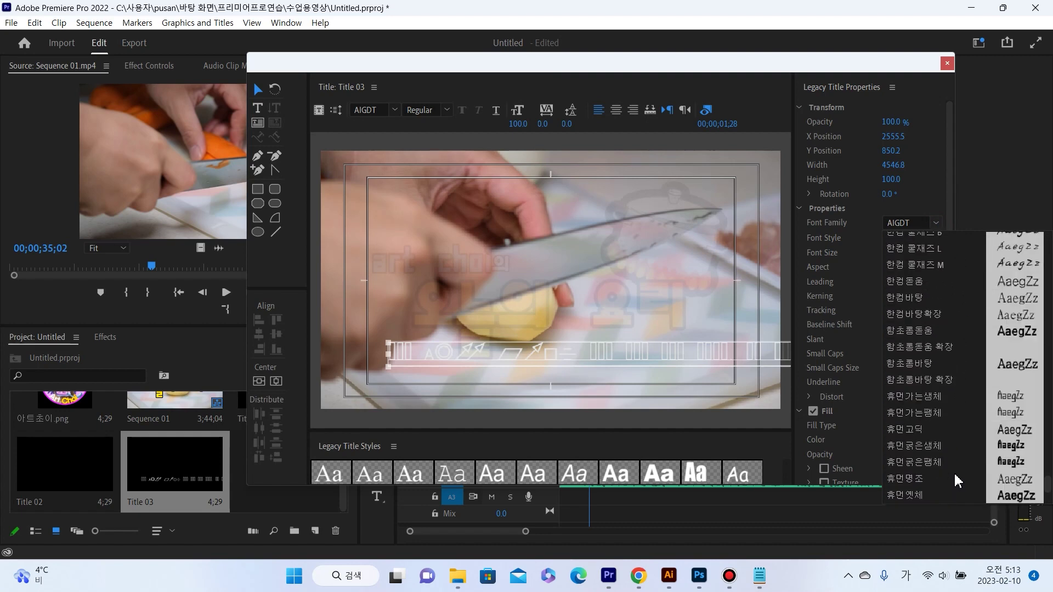
scroll(952, 483, "down", 3)
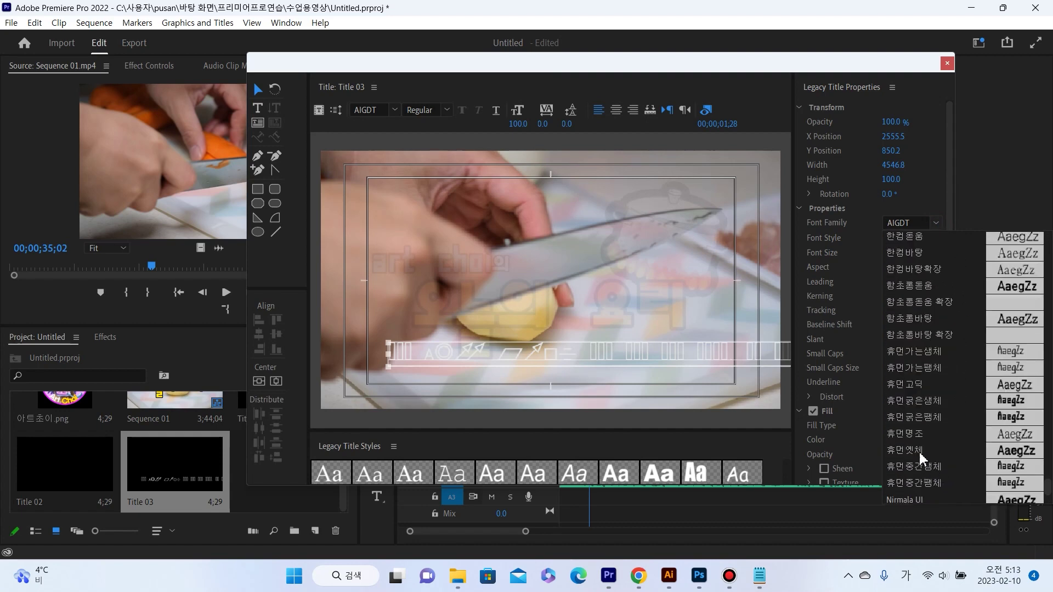
left_click(920, 386)
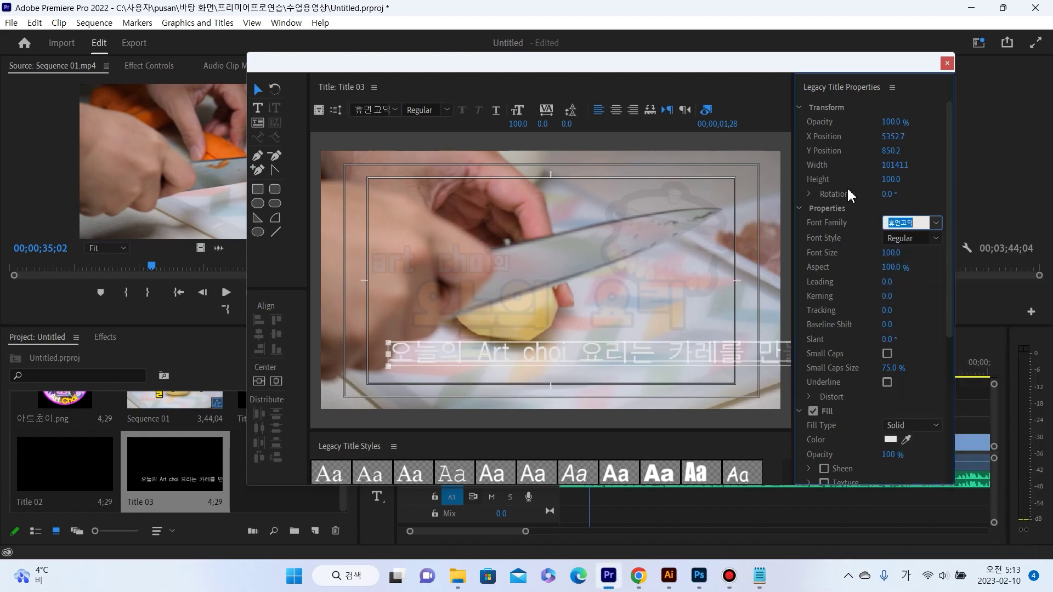
Try a font size of 60 on the subtitle text, and settle on 70
left_click(887, 253)
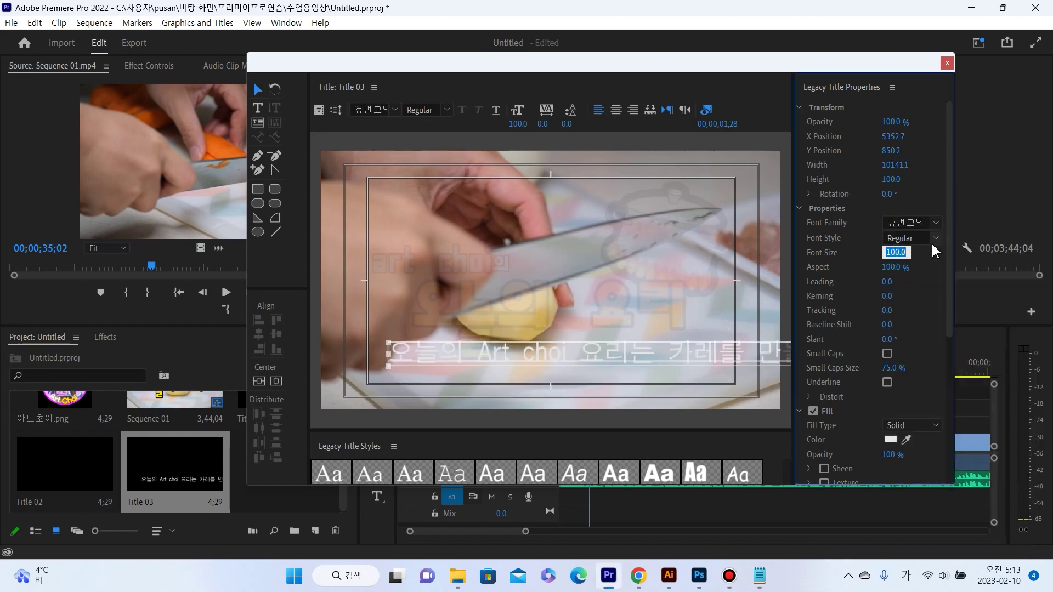
type("60")
key("Return")
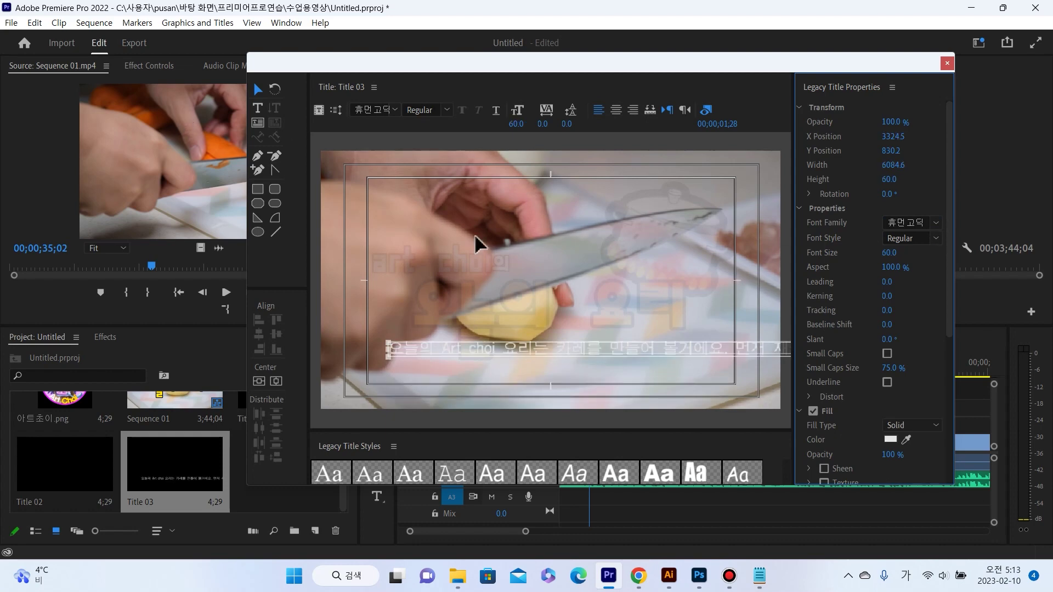
left_click(890, 253)
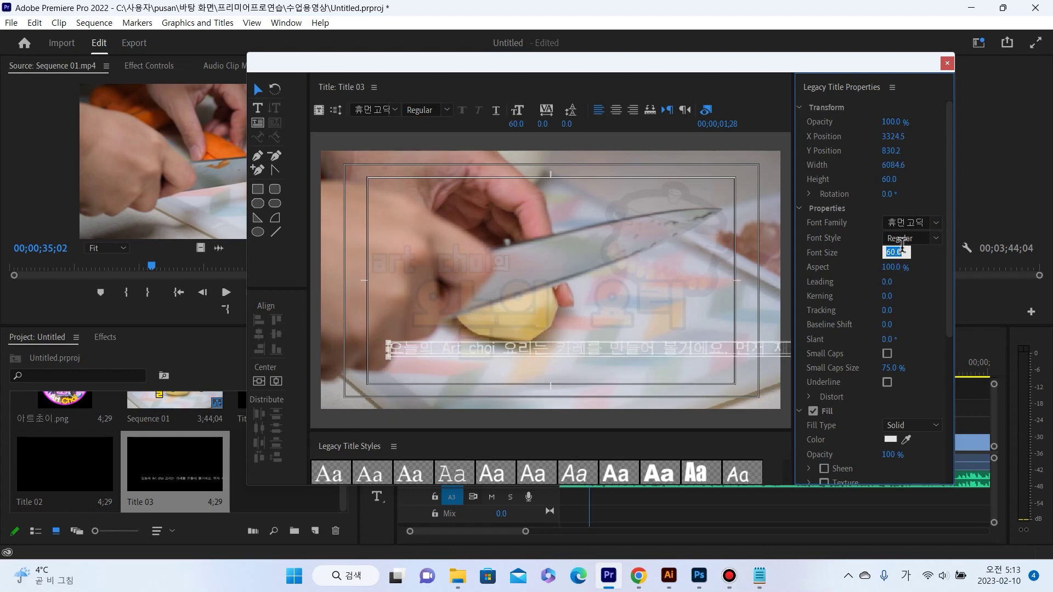
key("Return")
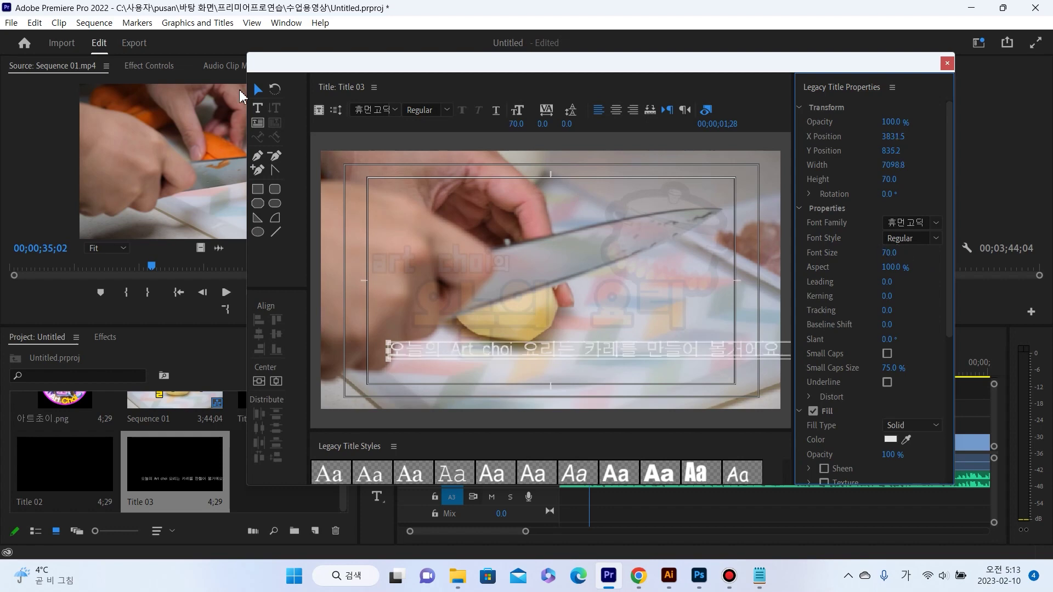
Shift the subtitle line down and far left to bring its end into the frame, and place the text cursor after 담아줘요
left_click_drag(540, 351, 623, 380)
left_click_drag(712, 377, 654, 380)
double_click(637, 377)
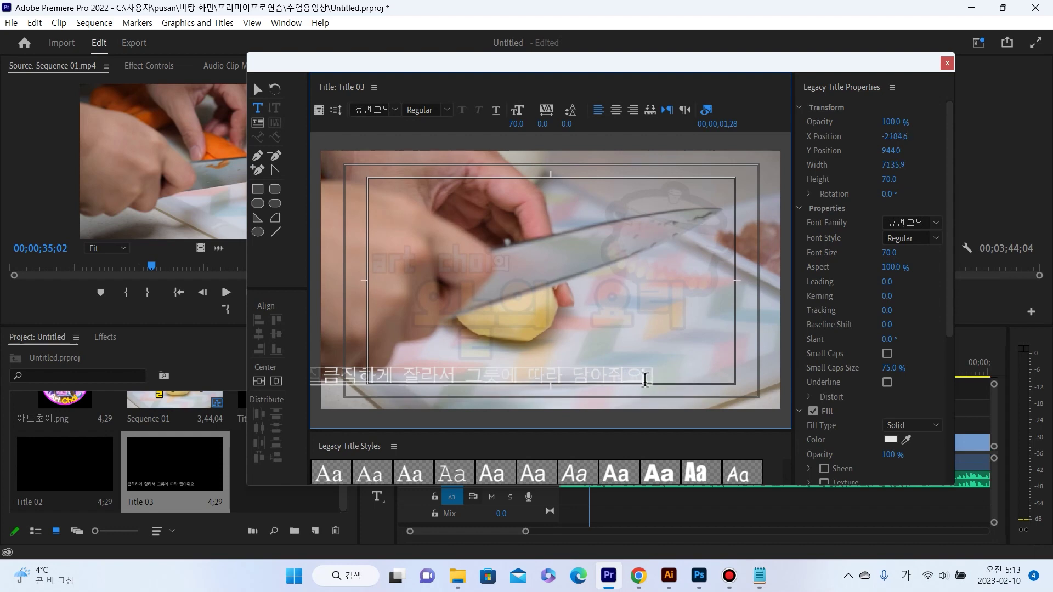
Append the recipe's second line from Notepad to the end of the subtitle text, and delete the extra space before 그리고
left_click(760, 576)
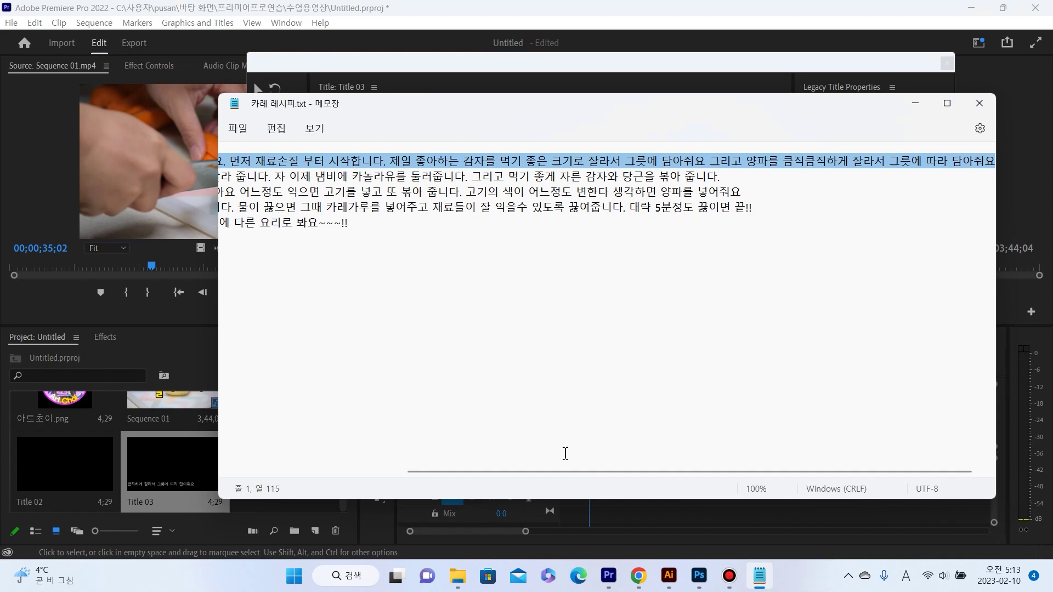
left_click_drag(723, 177, 169, 181)
key("ctrl+c")
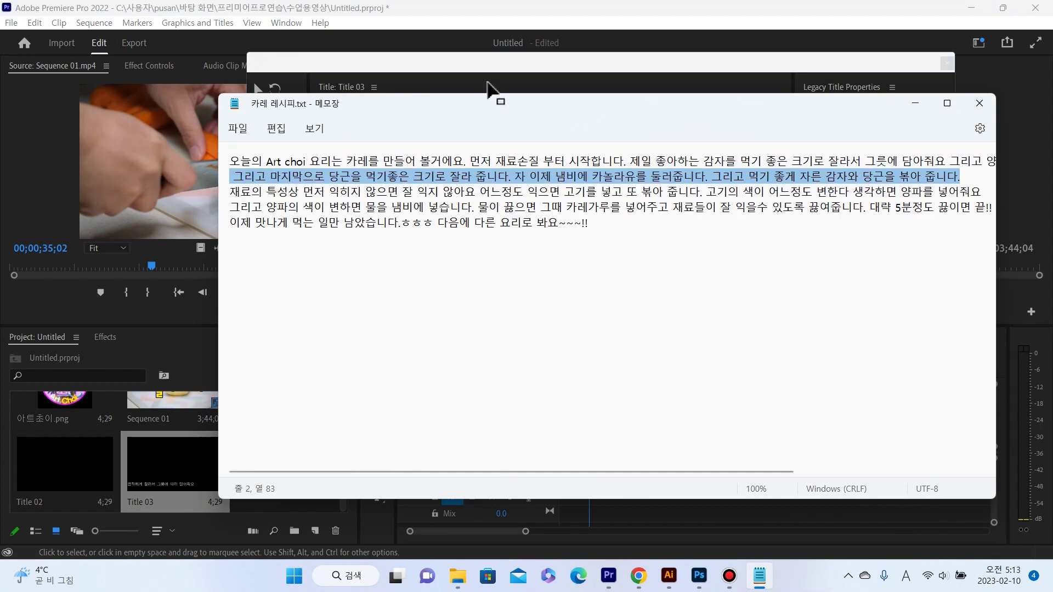
left_click(558, 68)
key("ctrl+v")
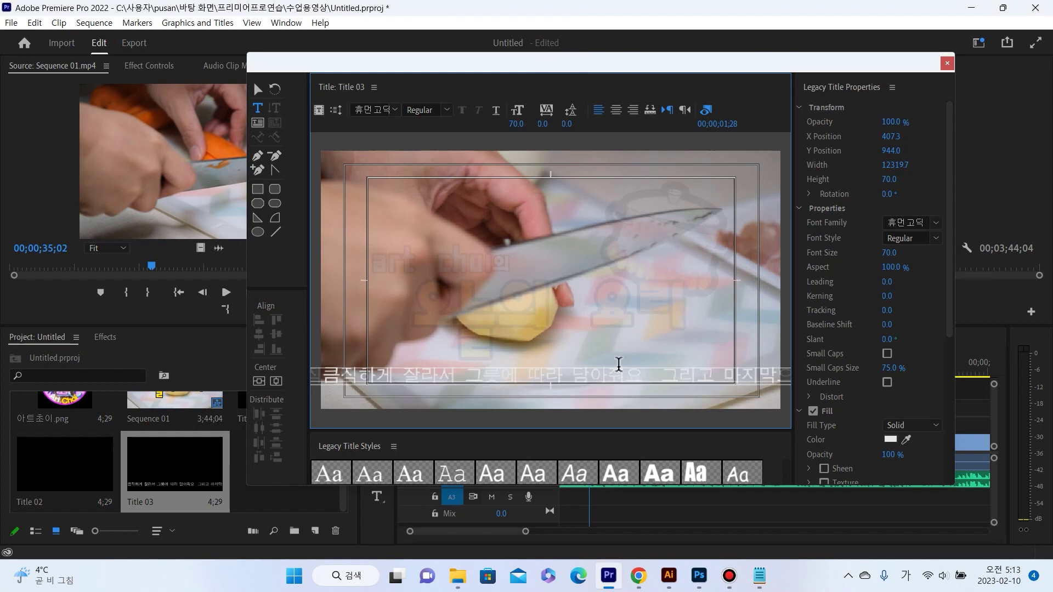
left_click(663, 377)
key("BackSpace")
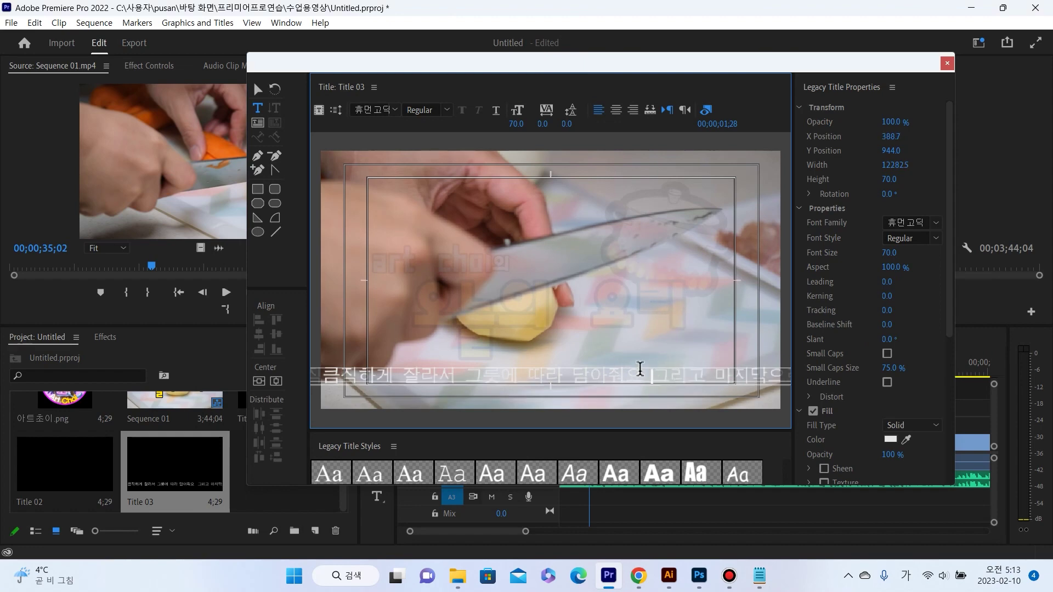
Move the subtitle line left until its new end is in the frame, and place the text cursor after 볶아 줍니다
left_click(258, 89)
left_click_drag(717, 388, 547, 386)
mouse_move(687, 378)
left_mouse_down()
mouse_move(527, 381)
mouse_move(643, 388)
mouse_move(560, 388)
mouse_move(620, 388)
left_mouse_up()
mouse_move(724, 384)
left_mouse_down()
mouse_move(603, 390)
mouse_move(554, 376)
left_mouse_up()
left_click_drag(647, 376, 571, 384)
left_click(257, 107)
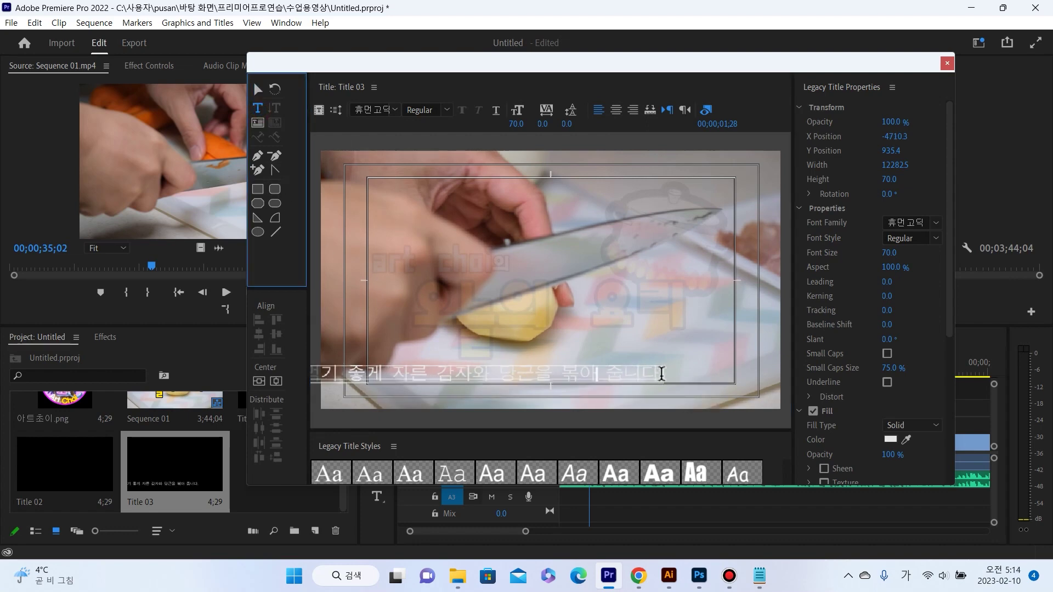
left_click(663, 373)
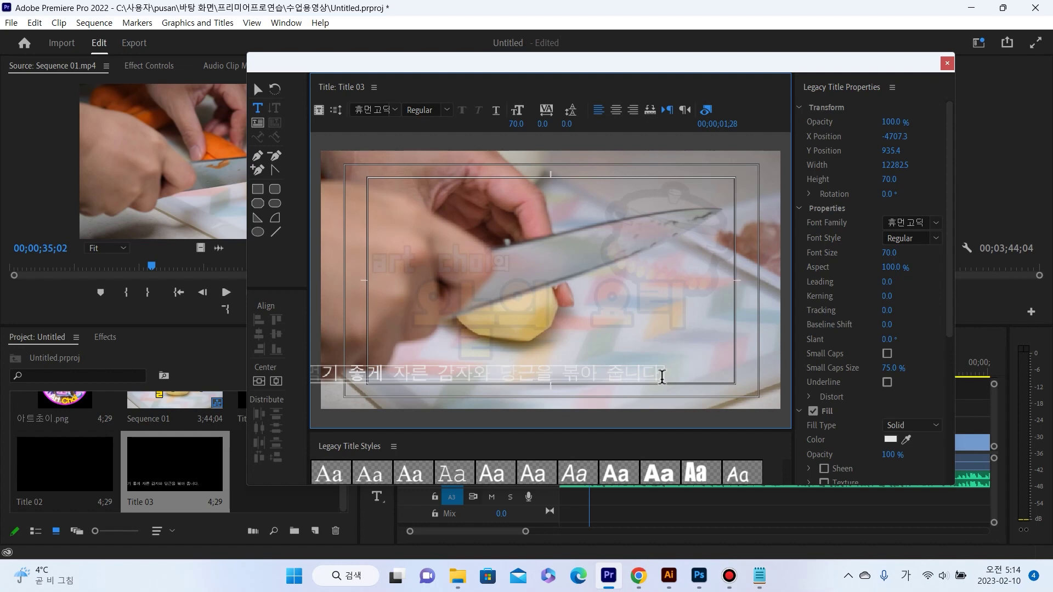
Copy the recipe's third line, starting 재료의 특성상, from Notepad and paste it at the end of the subtitle text
left_click(760, 575)
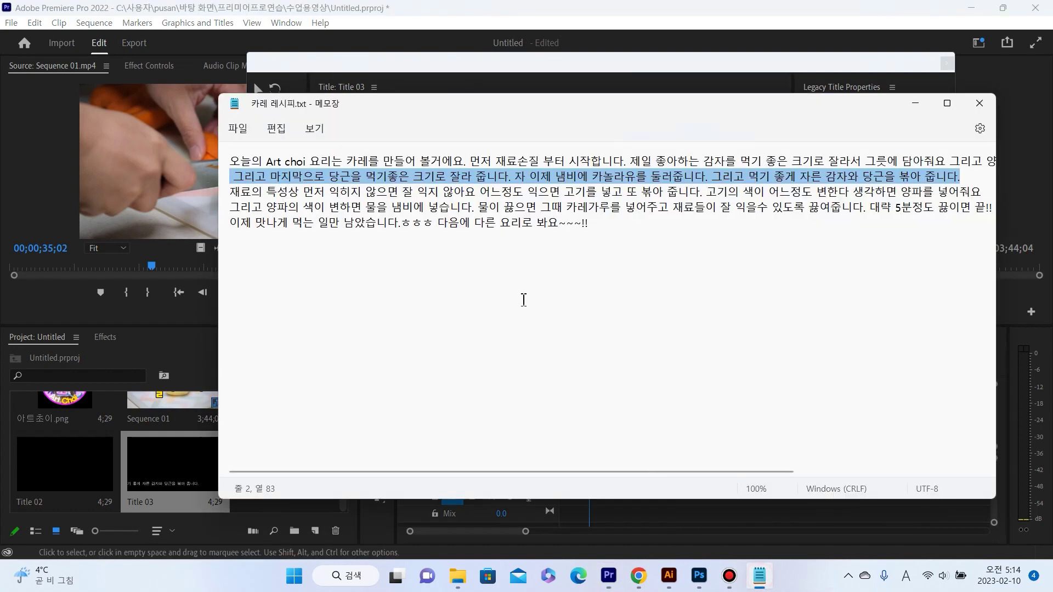
triple_click(224, 198)
key("ctrl+c")
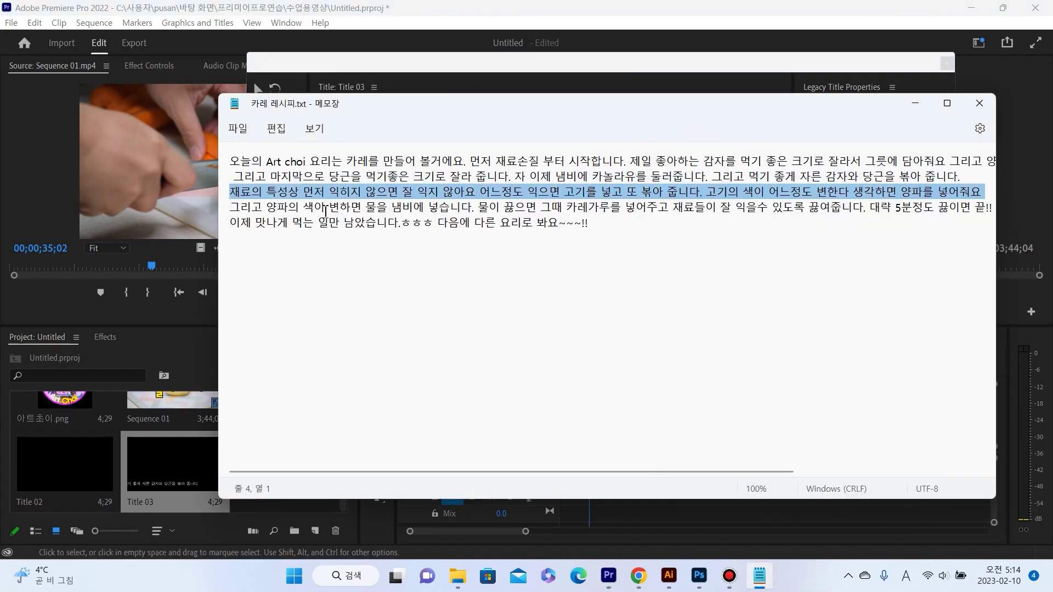
left_click(524, 45)
key("ctrl+v")
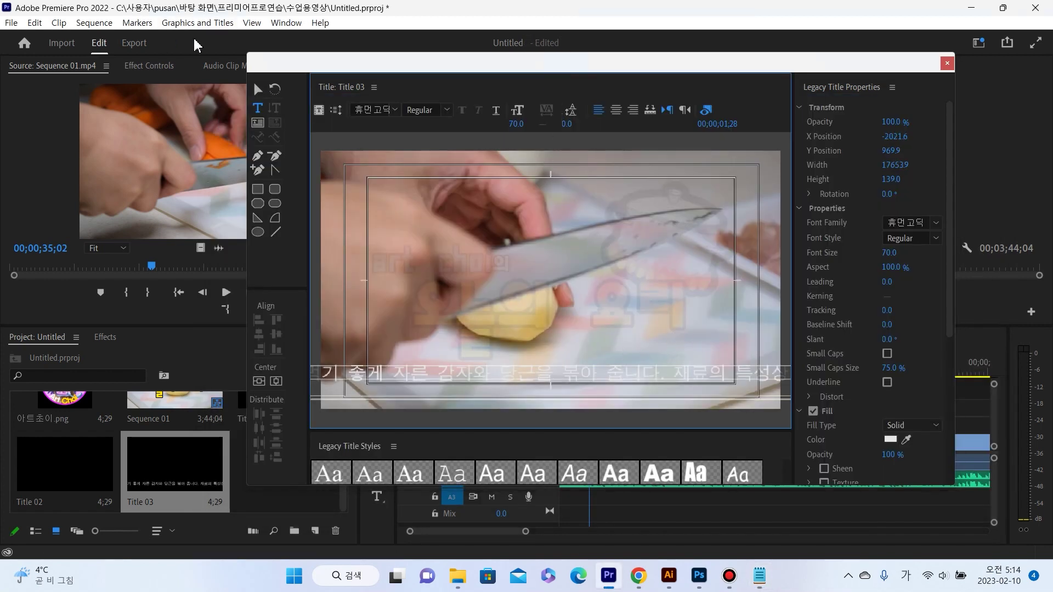
Move the subtitle line left until 양파를 넣어줘요 is in the frame, and add a space after it
left_click(255, 89)
left_click_drag(679, 379, 556, 373)
left_click_drag(693, 380, 551, 379)
left_click_drag(699, 384, 579, 385)
left_click_drag(689, 371, 609, 369)
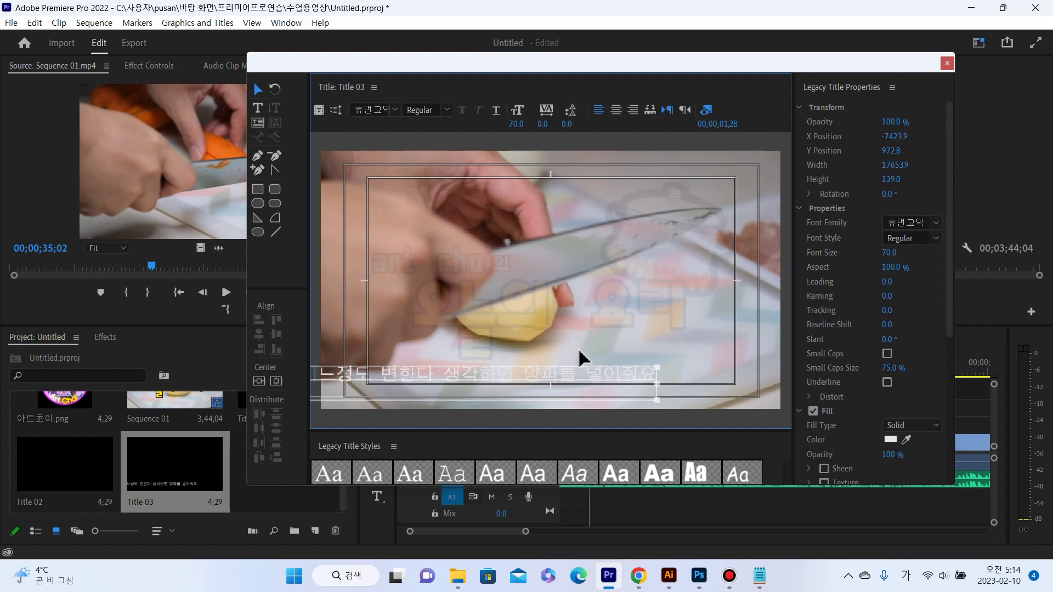
left_click(259, 109)
left_click(655, 376)
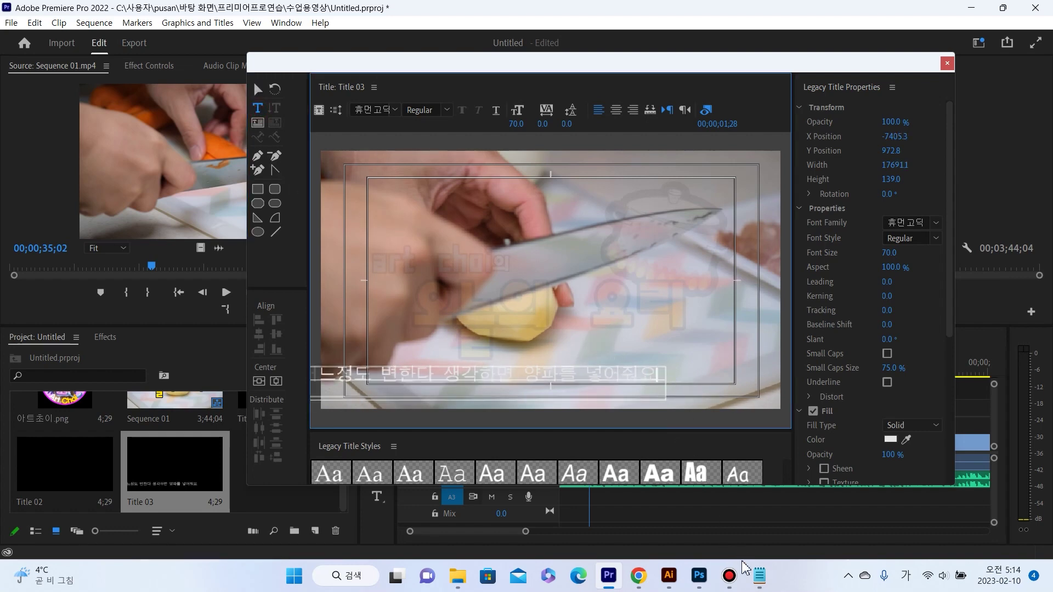
Copy the recipe's fourth line, starting 그리고 양파의 색이, from Notepad and paste it at the end of the subtitle text
left_click(759, 576)
left_click(253, 199)
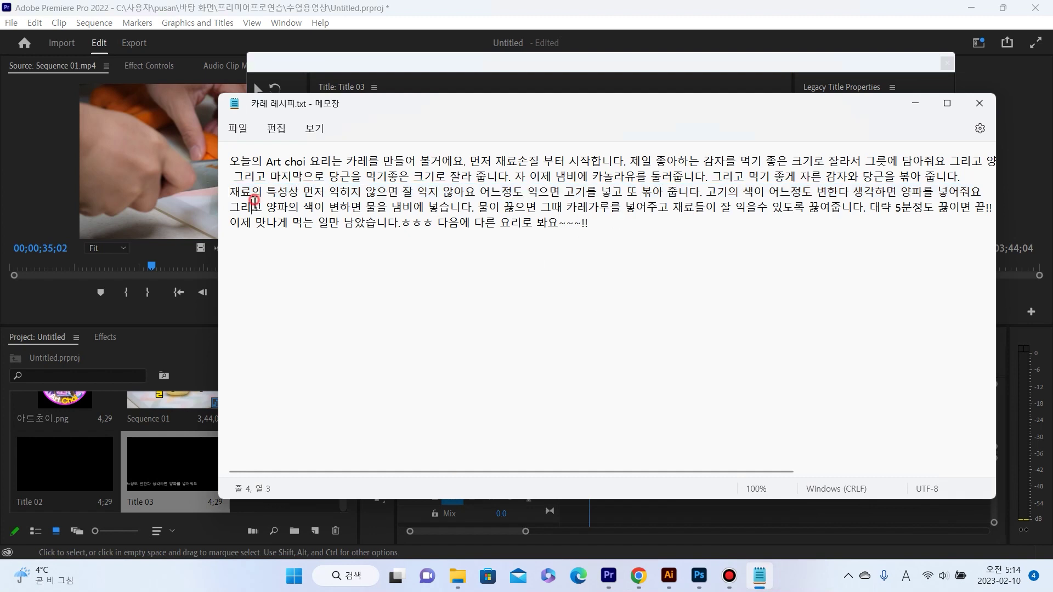
left_click_drag(233, 207, 849, 220)
mouse_move(980, 219)
left_mouse_down()
mouse_move(960, 207)
mouse_move(988, 208)
left_mouse_up()
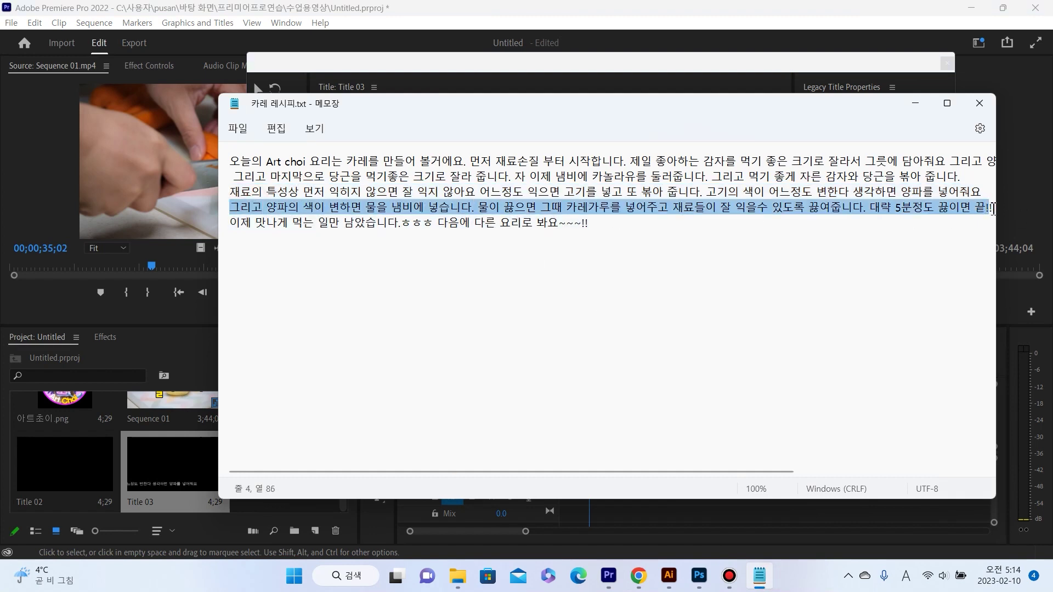
left_click(809, 76)
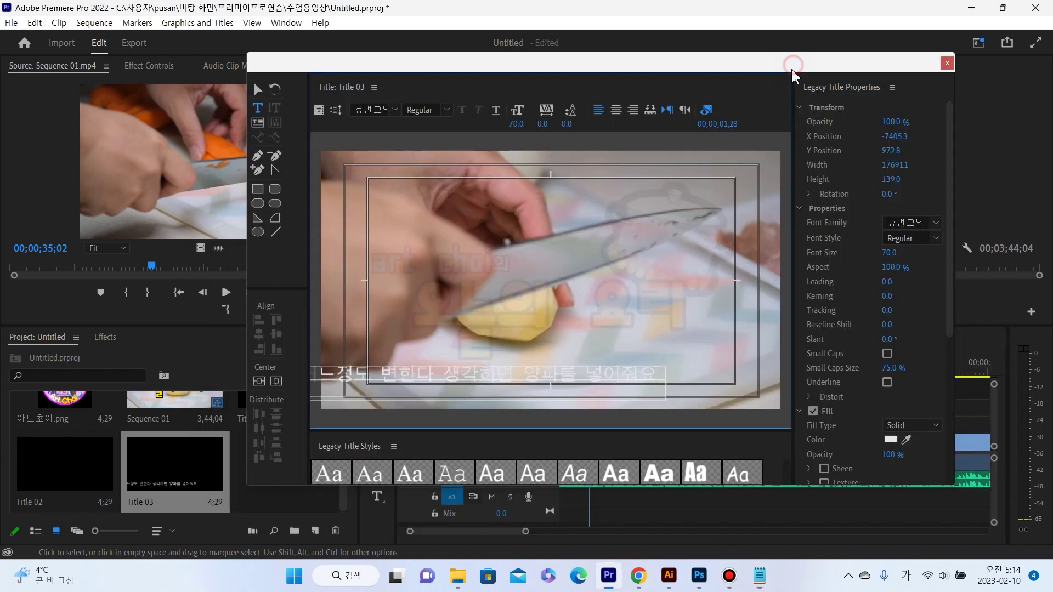
key("ctrl+v")
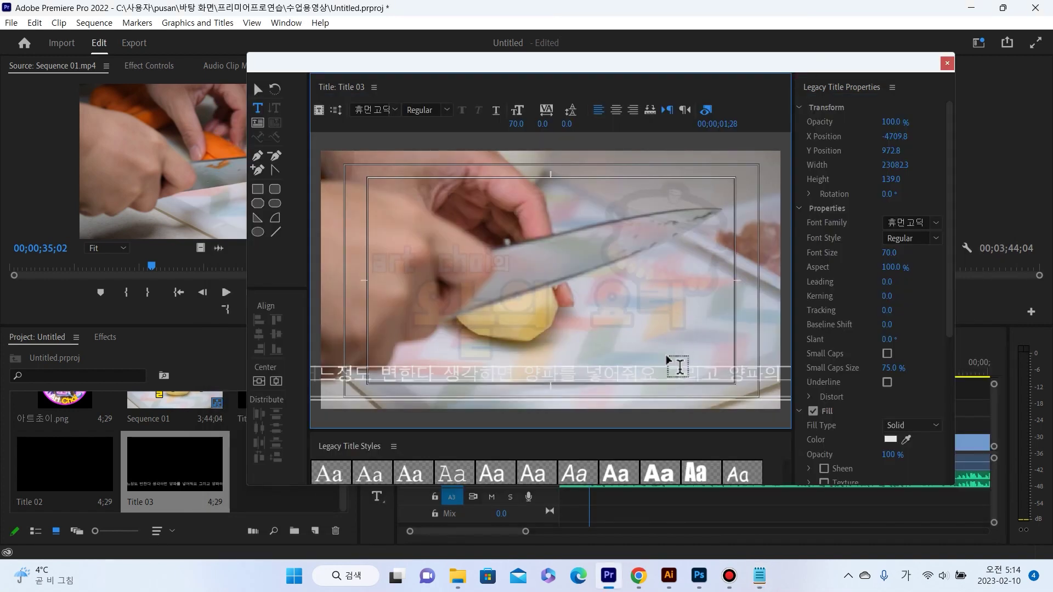
Move the subtitle line left until 끓이면 끝!! is in the frame, and add a space after it
left_click(258, 89)
left_click_drag(703, 376, 468, 376)
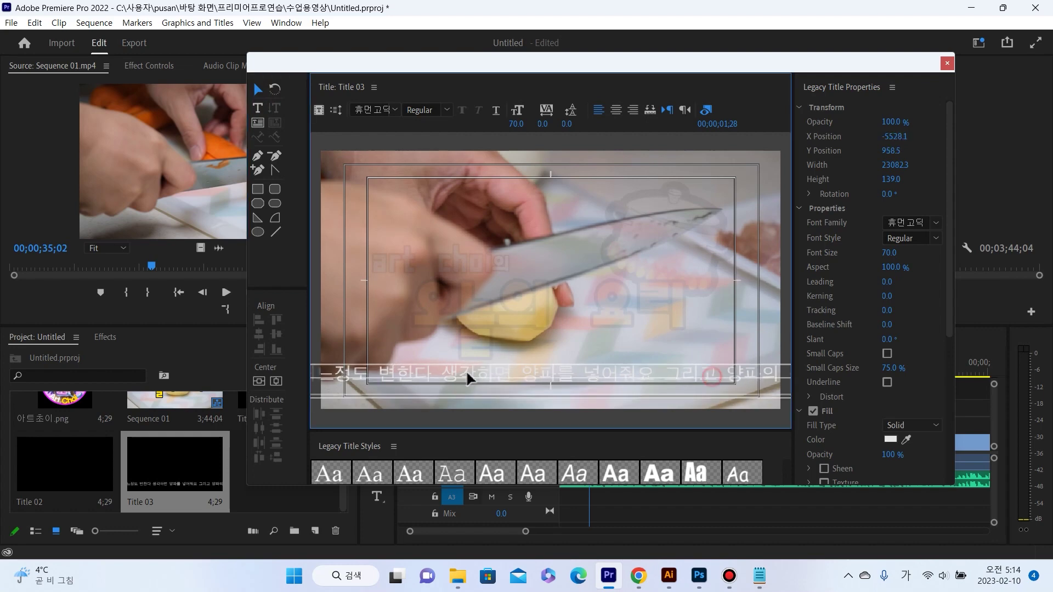
left_click_drag(703, 371, 472, 383)
left_click_drag(646, 376, 567, 381)
left_click_drag(703, 376, 651, 379)
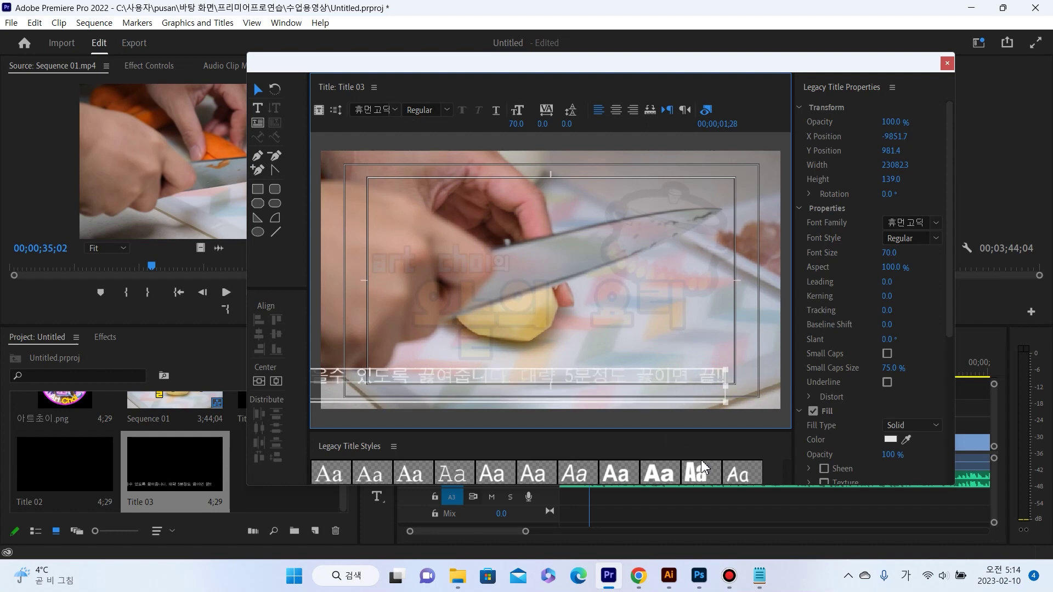
left_click(258, 108)
left_click(723, 377)
type("!!")
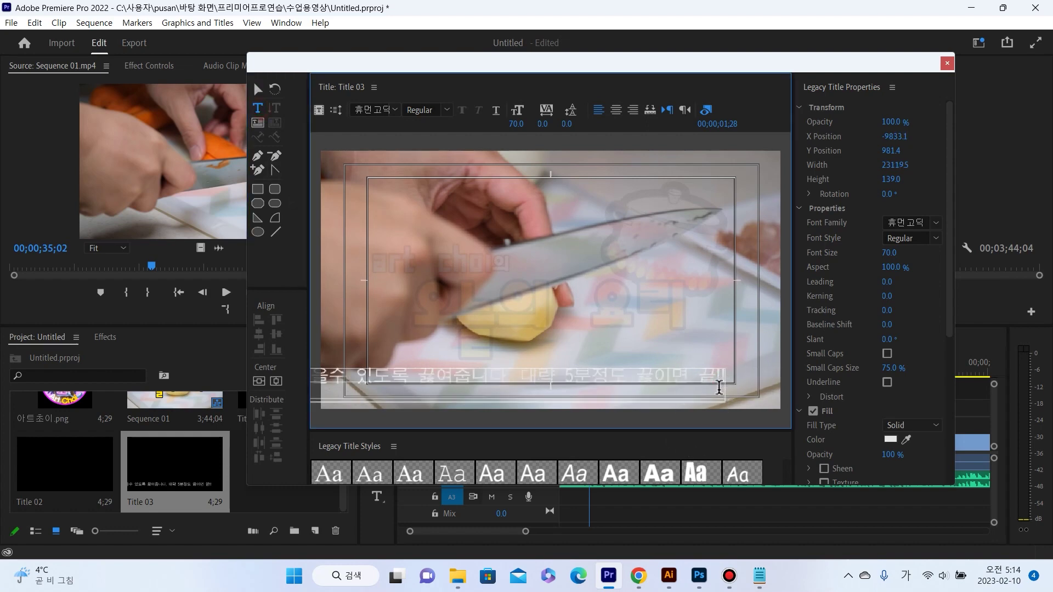
Copy the recipe's last line, starting 이제 맛나게 먹는, from Notepad and paste it at the end of the subtitle text
left_click(760, 575)
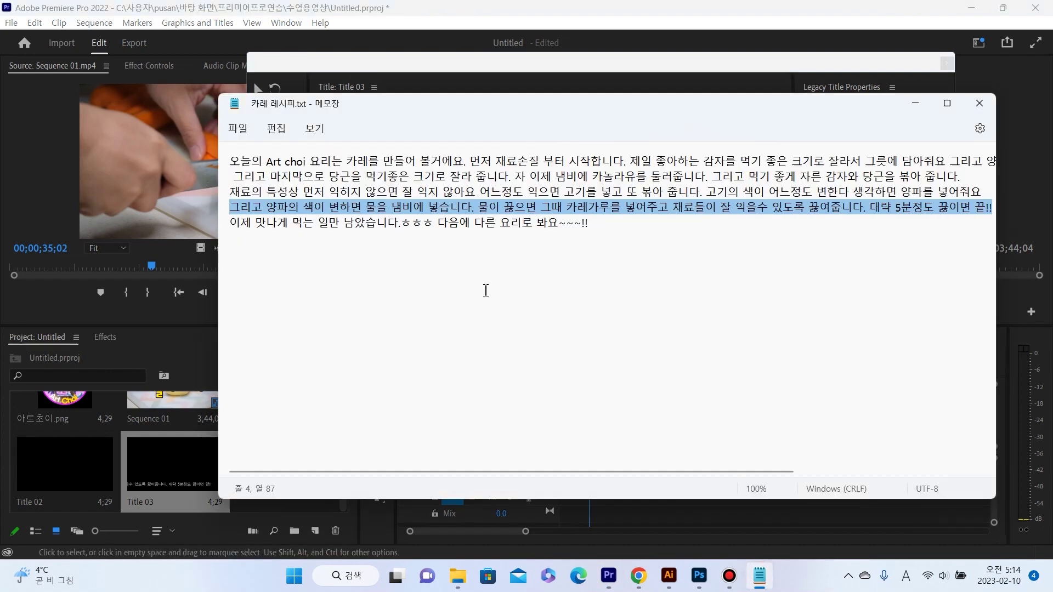
left_click_drag(595, 222, 234, 222)
key("ctrl+c")
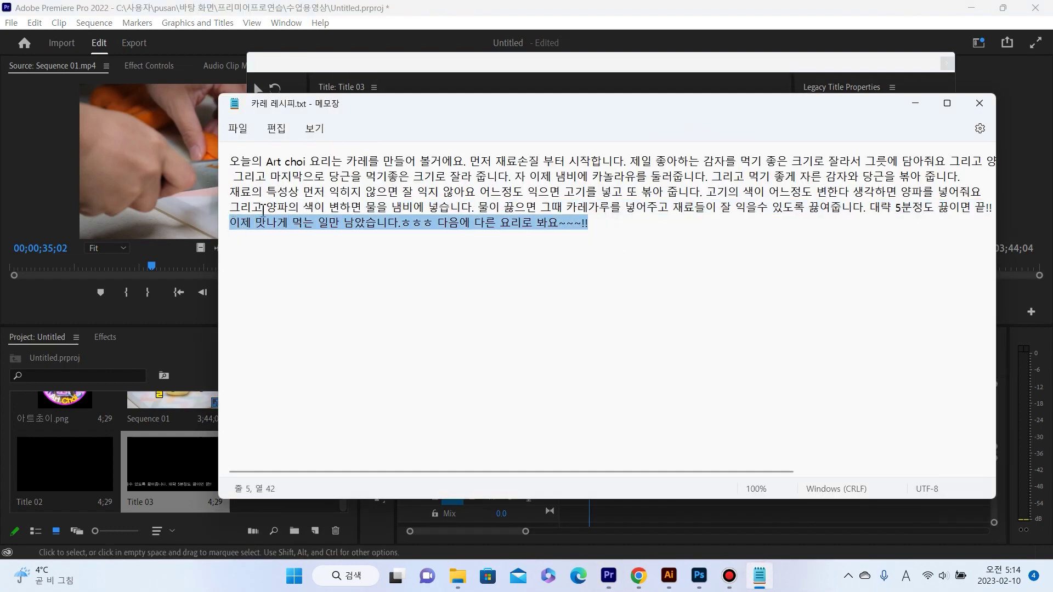
left_click(540, 63)
key("ctrl+v")
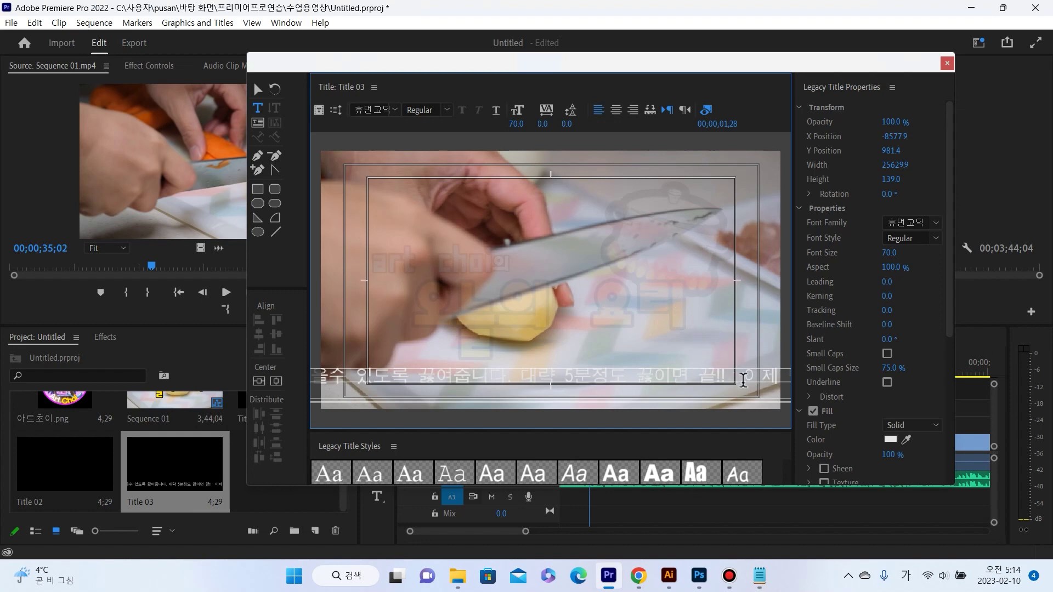
Move the subtitle line back right until its beginning, 오늘의 Art choi, starts at the inner safe margin of the frame
left_click(258, 91)
left_click_drag(475, 377, 554, 365)
left_click_drag(680, 380, 521, 382)
left_click_drag(702, 380, 610, 380)
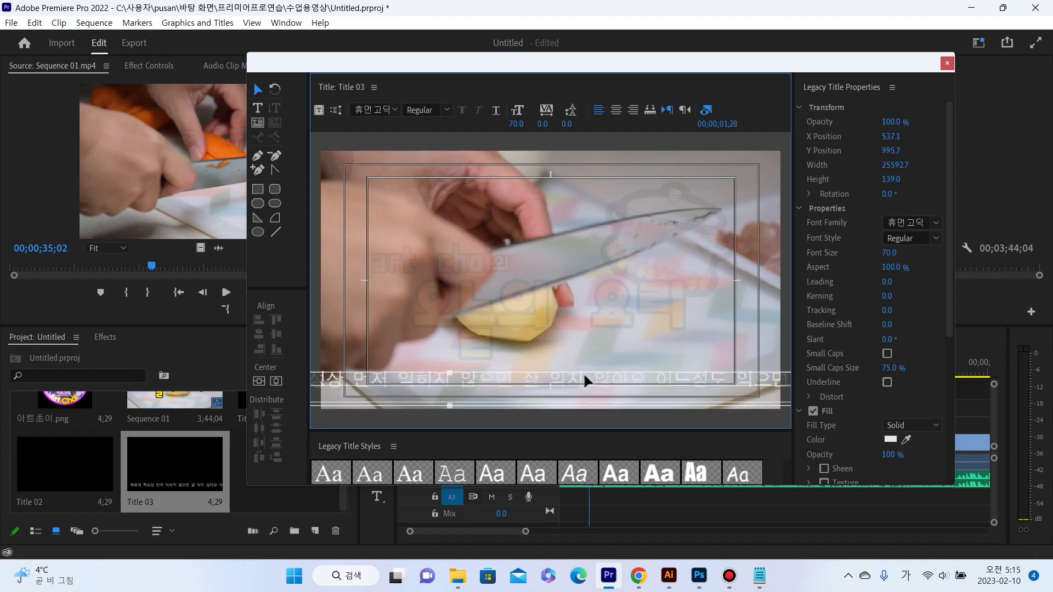
left_click_drag(707, 364, 478, 382)
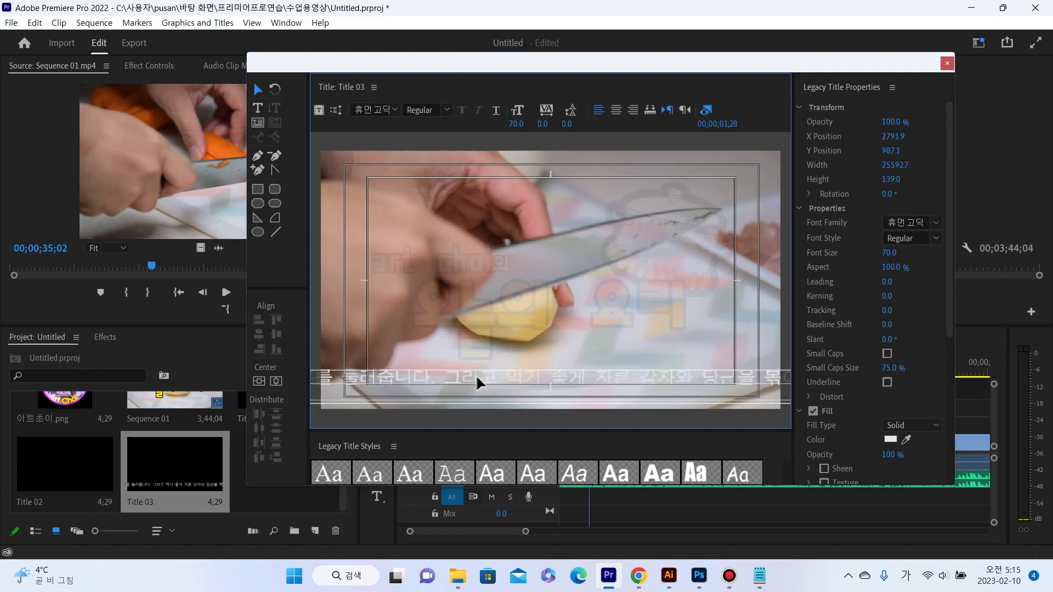
left_click_drag(669, 371, 525, 377)
left_click_drag(602, 378, 427, 377)
left_click_drag(741, 378, 714, 377)
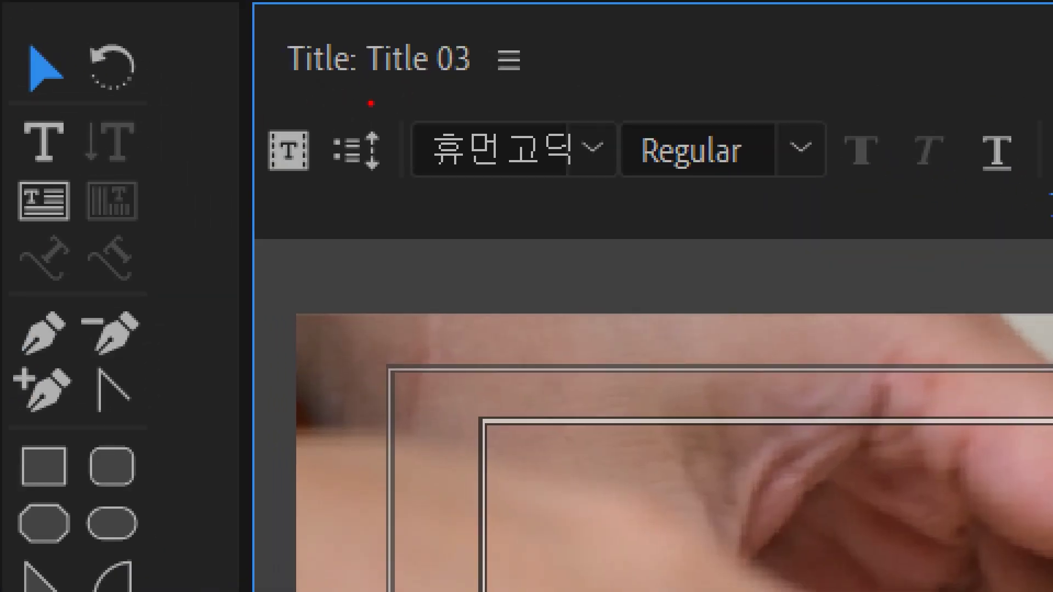
mouse_move(371, 103)
left_mouse_down()
mouse_move(299, 107)
mouse_move(304, 186)
mouse_move(418, 192)
mouse_move(396, 107)
left_mouse_up()
left_click_drag(379, 262, 329, 236)
left_click_drag(364, 181, 417, 211)
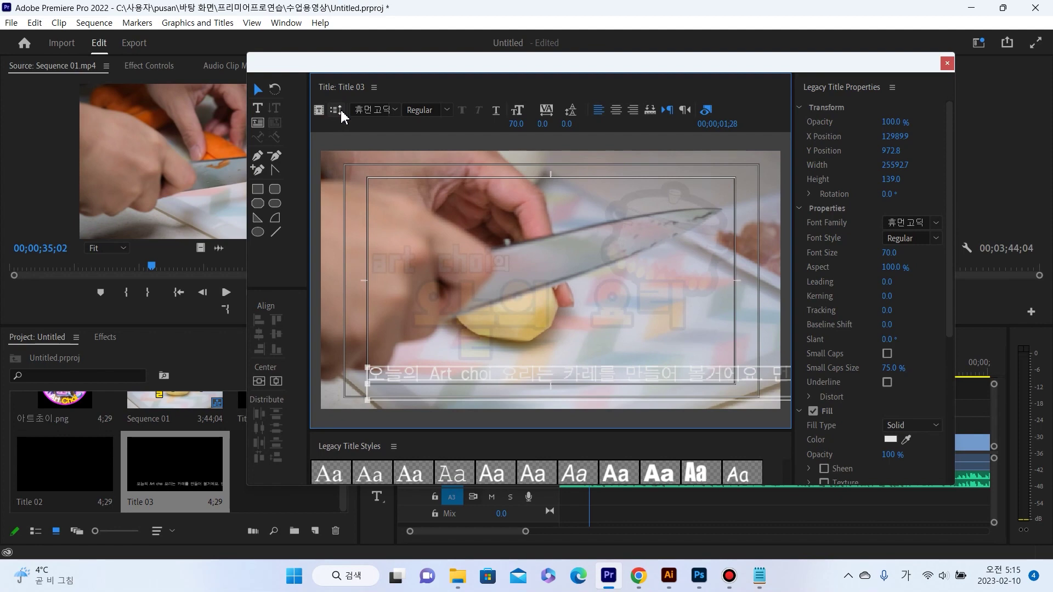
Set Title 03 to Crawl Left with Start Off Screen and End Off Screen enabled, and close the title editor
left_click(336, 110)
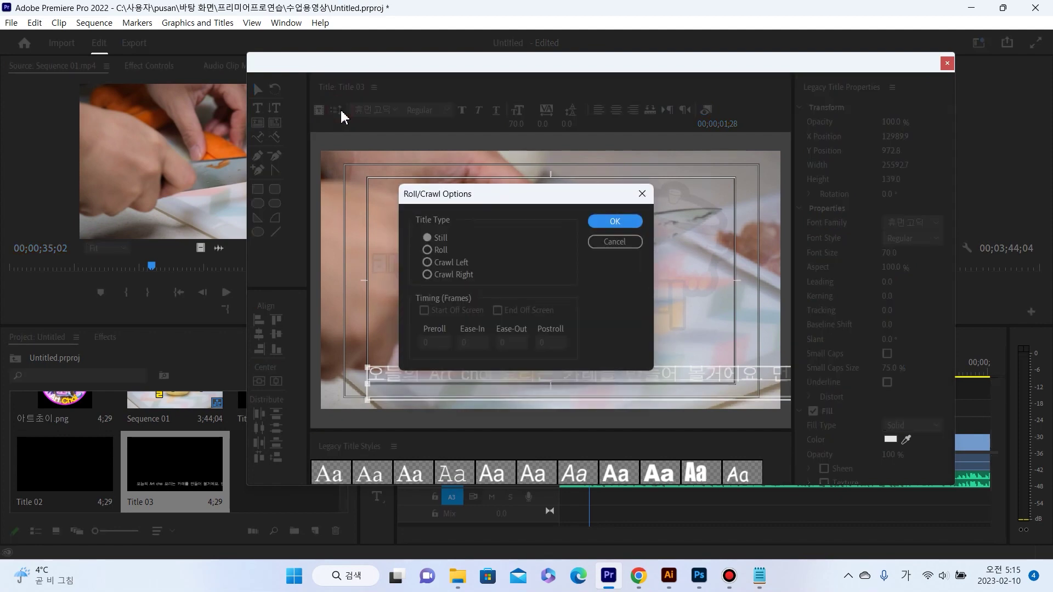
left_click(451, 265)
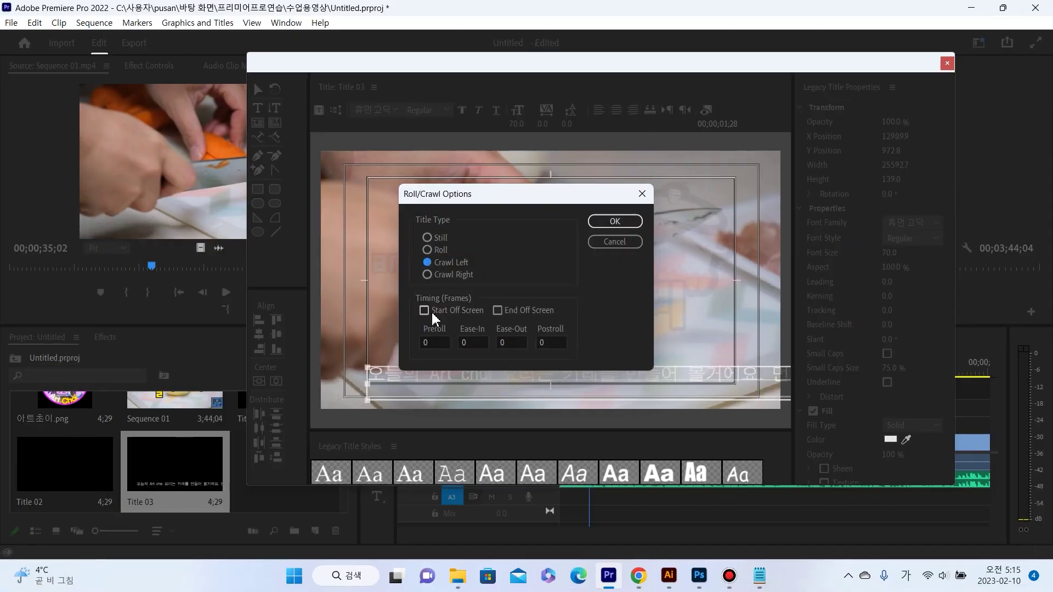
left_click(398, 357)
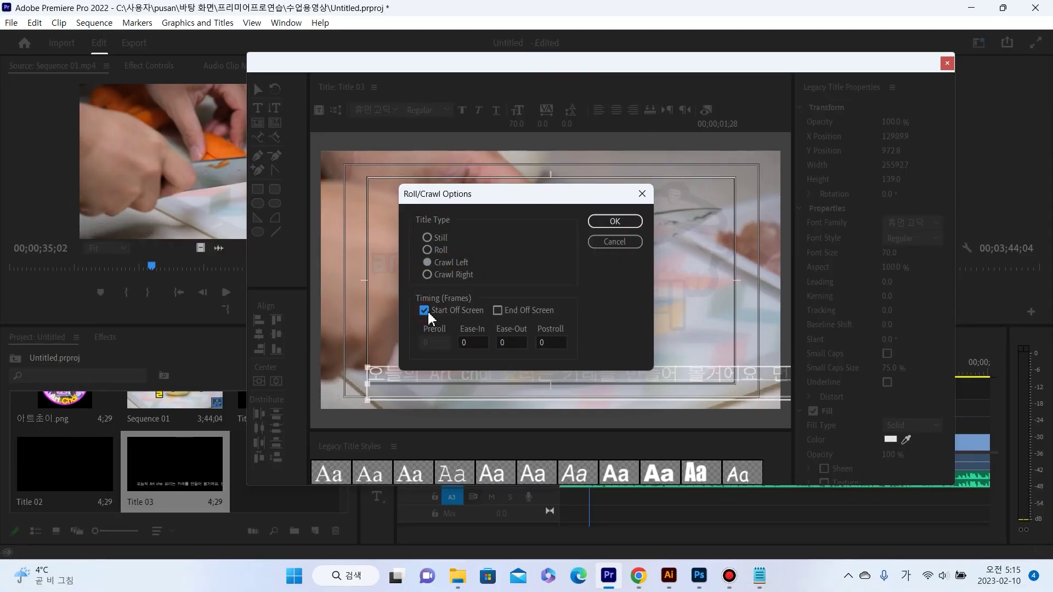
left_click(499, 311)
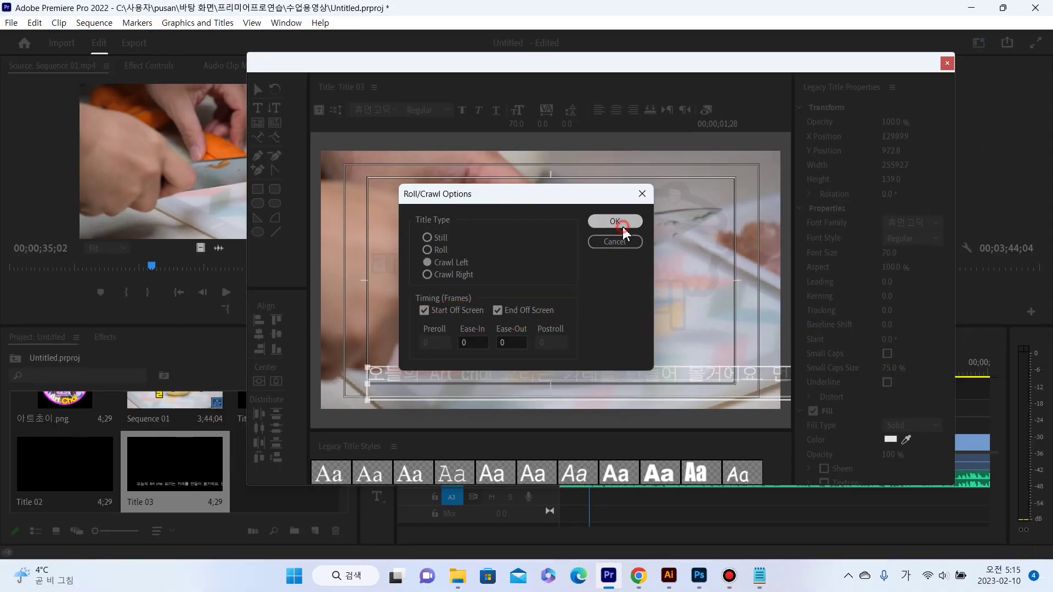
left_click(711, 130)
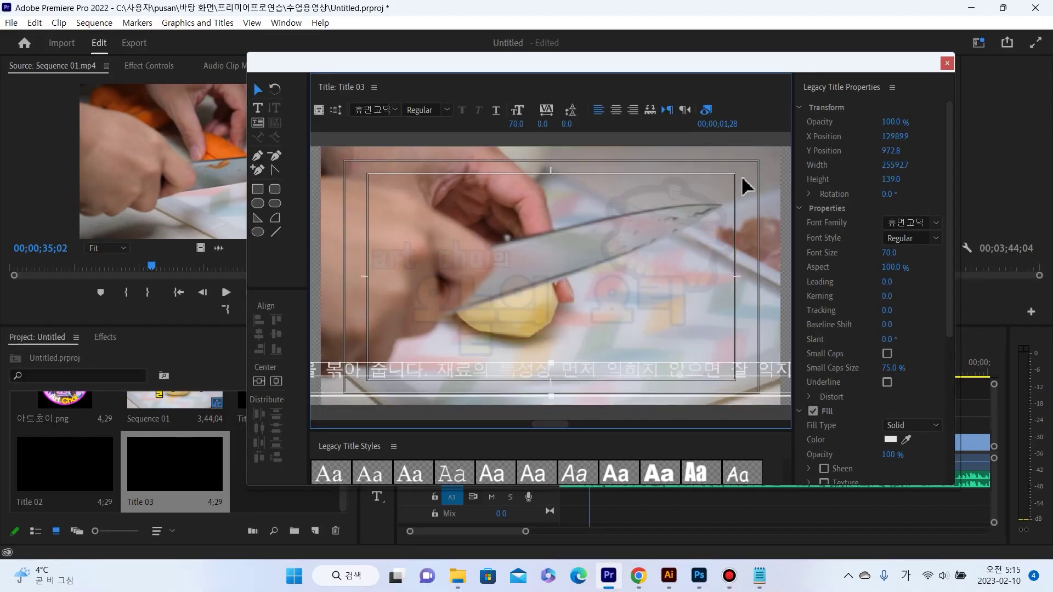
left_click(947, 63)
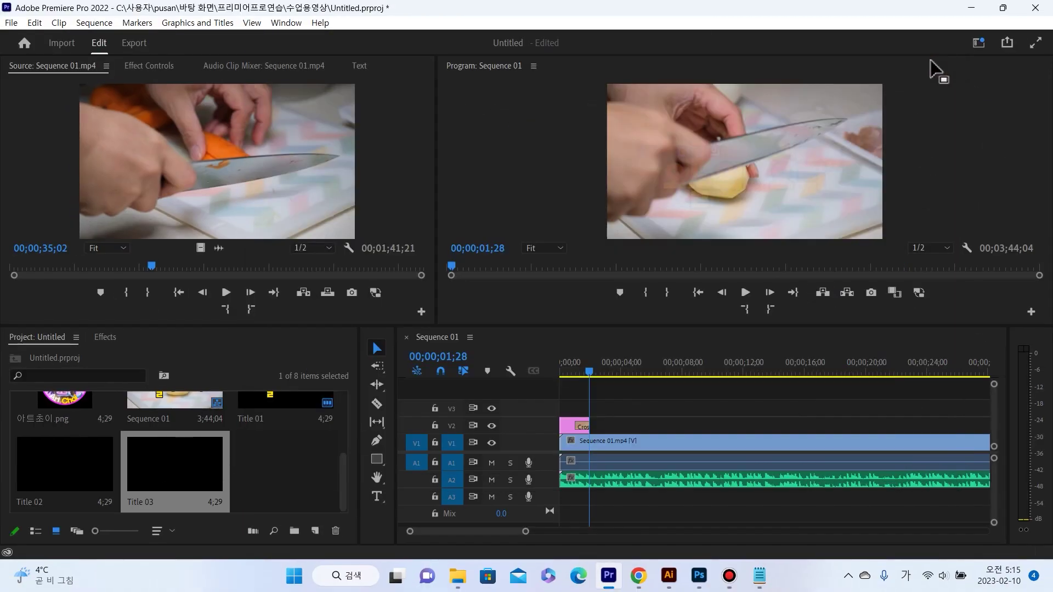
Move the opening title clip up to V3 and place Title 03 on V2 starting at 00;00;01;01
left_click(574, 431)
left_click_drag(573, 433, 573, 410)
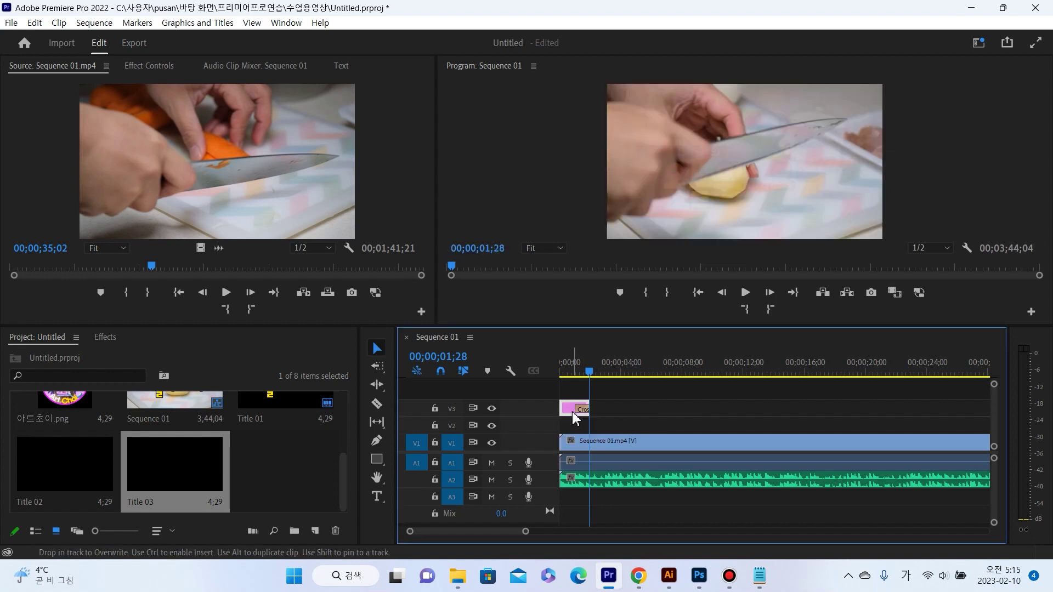
left_click(159, 455)
left_click_drag(161, 464, 615, 429)
left_click_drag(590, 378, 576, 379)
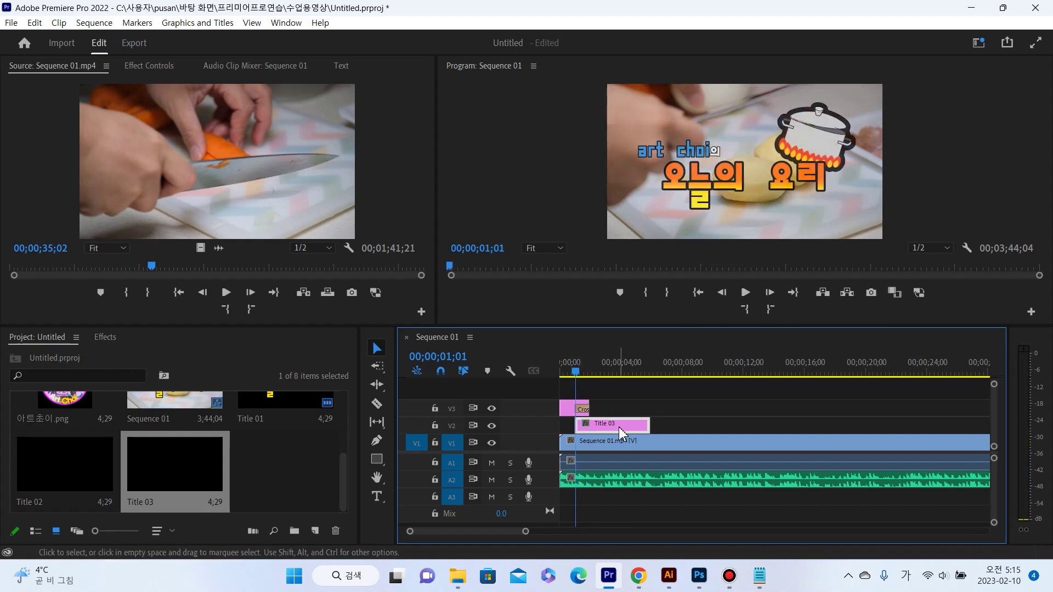
Extend the Title 03 clip on V2 to the end of the Sequence 01.mp4 video clip
key("minus")
key("minus")
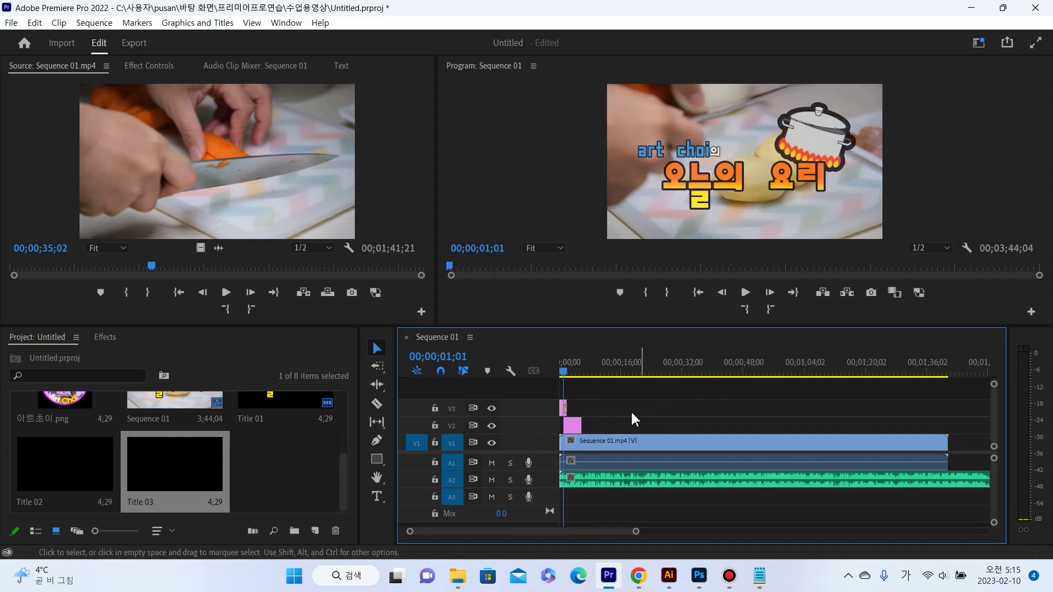
left_click_drag(581, 425, 948, 426)
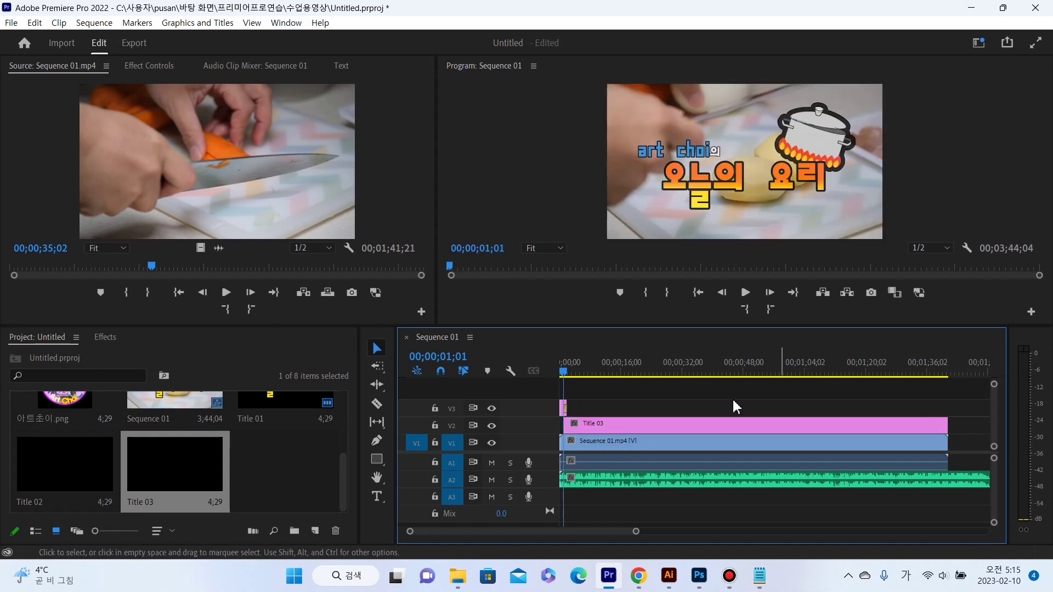
Play the crawling subtitle from near the start of the sequence, and check its last words around 00;01;36;10
left_click(562, 375)
key("space")
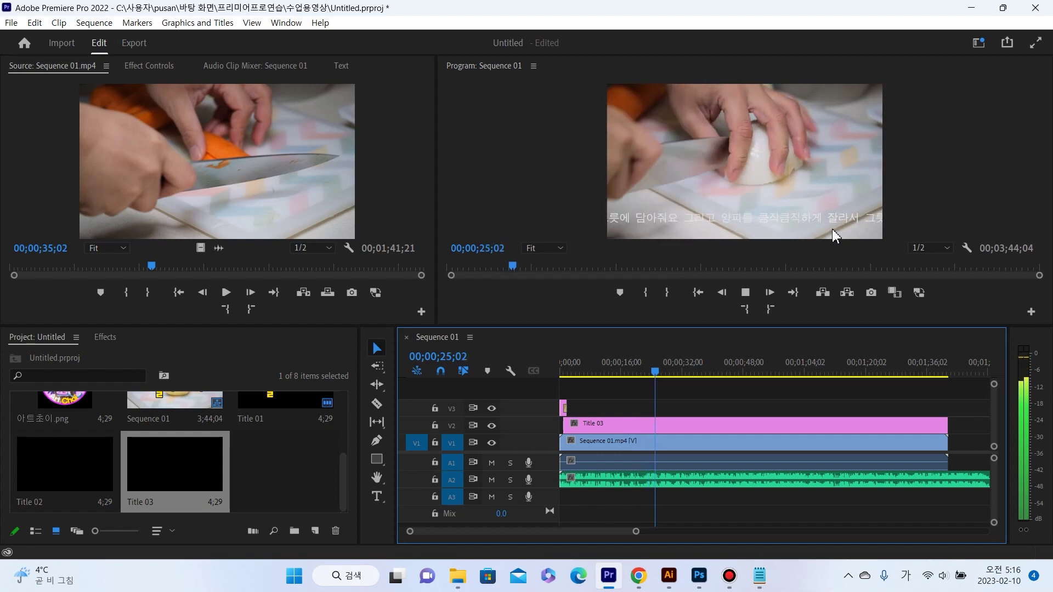
key("space")
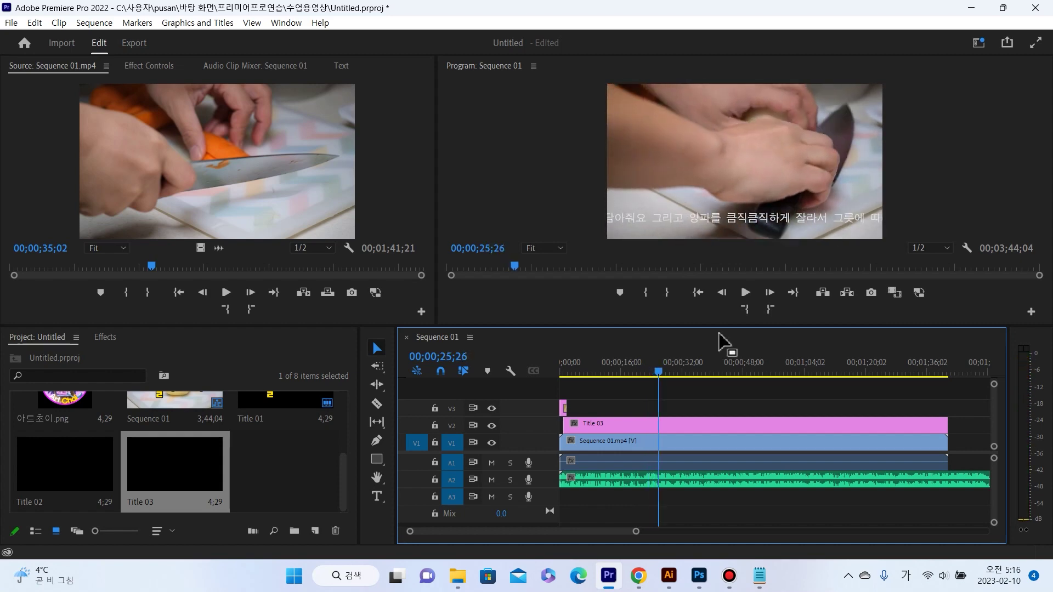
left_click_drag(660, 372, 928, 373)
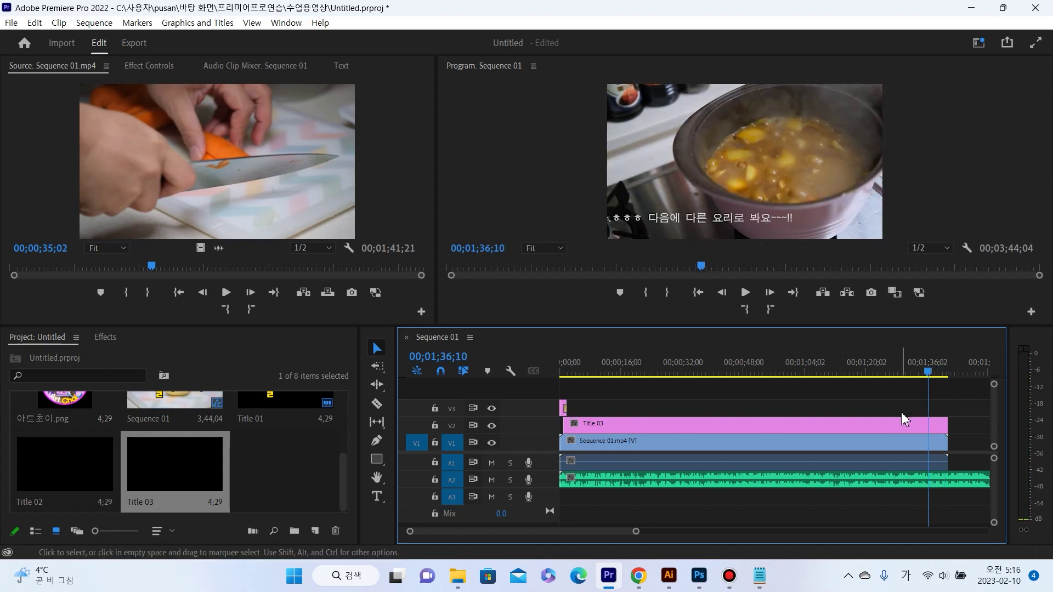
Split the background music on A2 at 00;01;41;21, where the video clip ends
left_click_drag(931, 374, 948, 377)
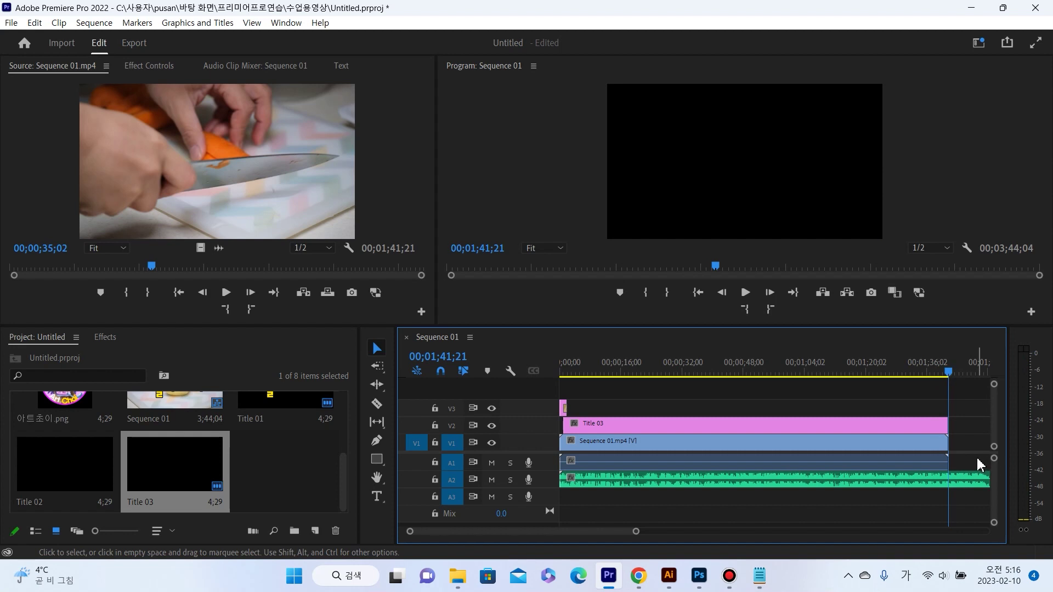
left_click_drag(979, 465, 958, 514)
Try deleting the leftover music that follows the split, and undo the deletion
left_click(972, 481)
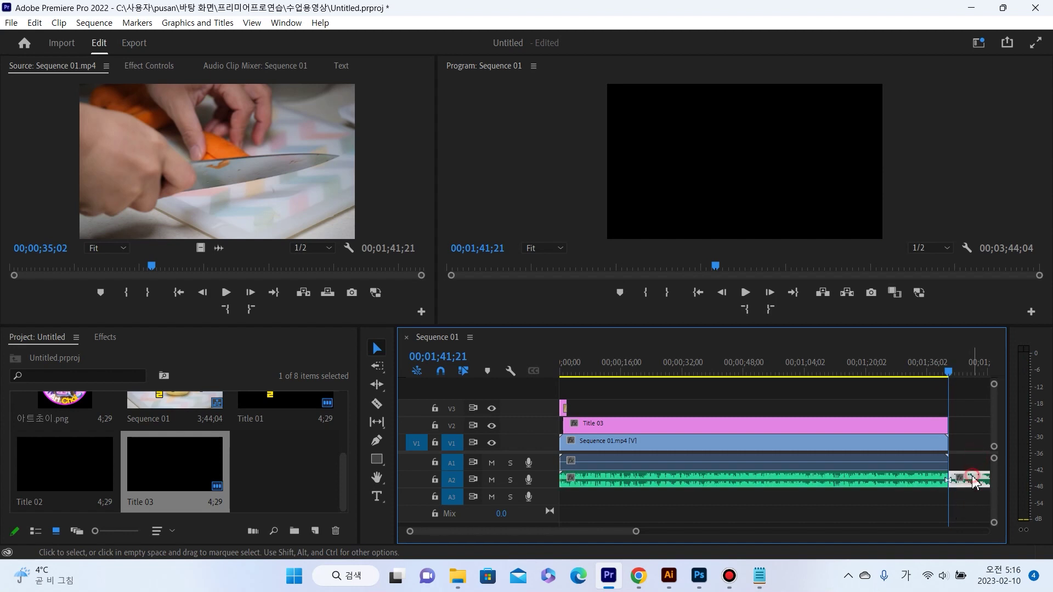
key("Delete")
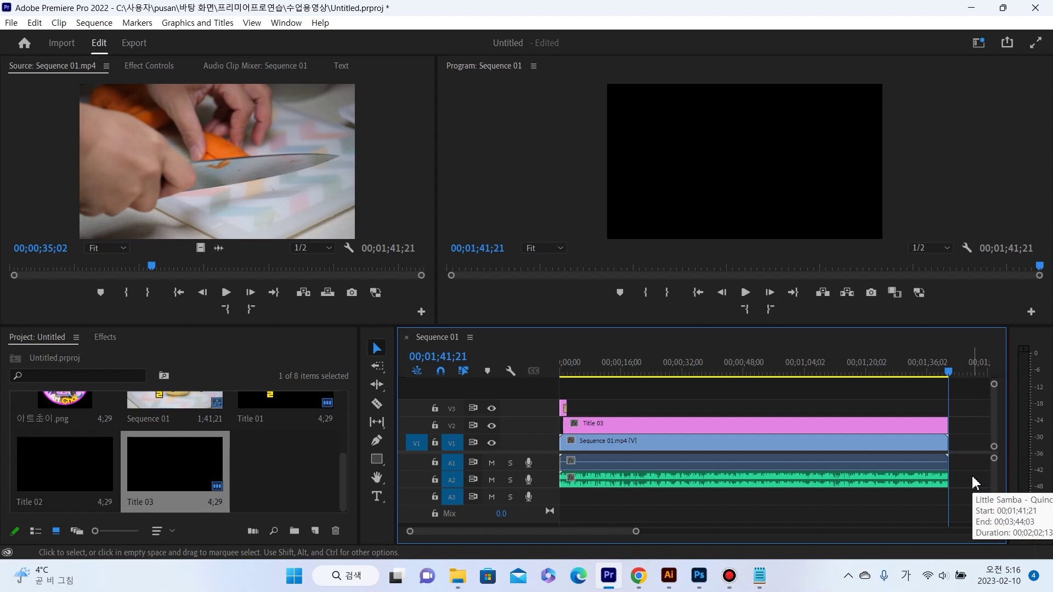
key("ctrl+z")
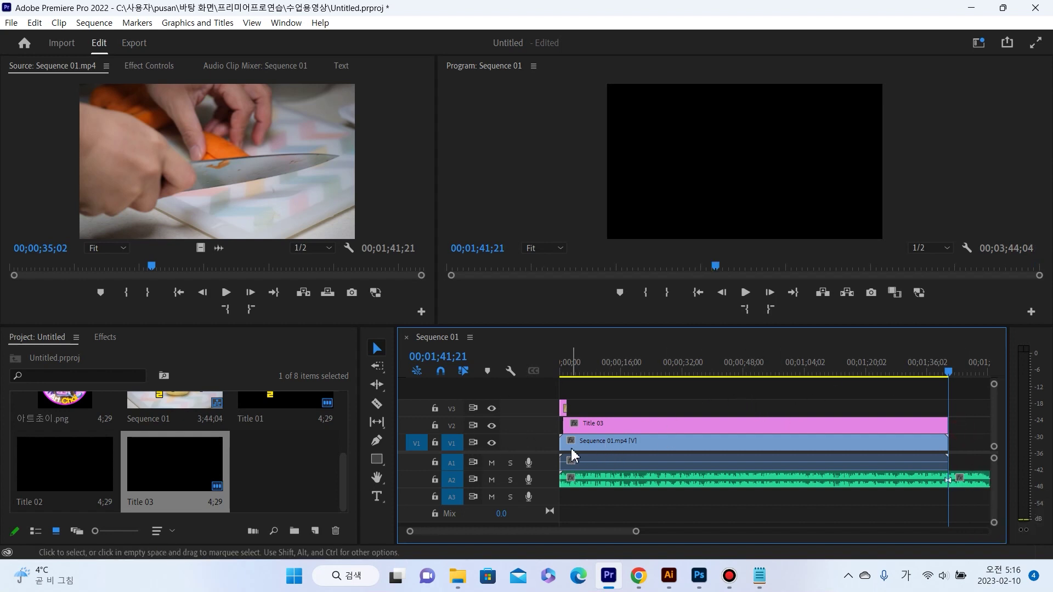
Apply the Constant Power crossfade to the beginning of the background music on A2
left_click(596, 485)
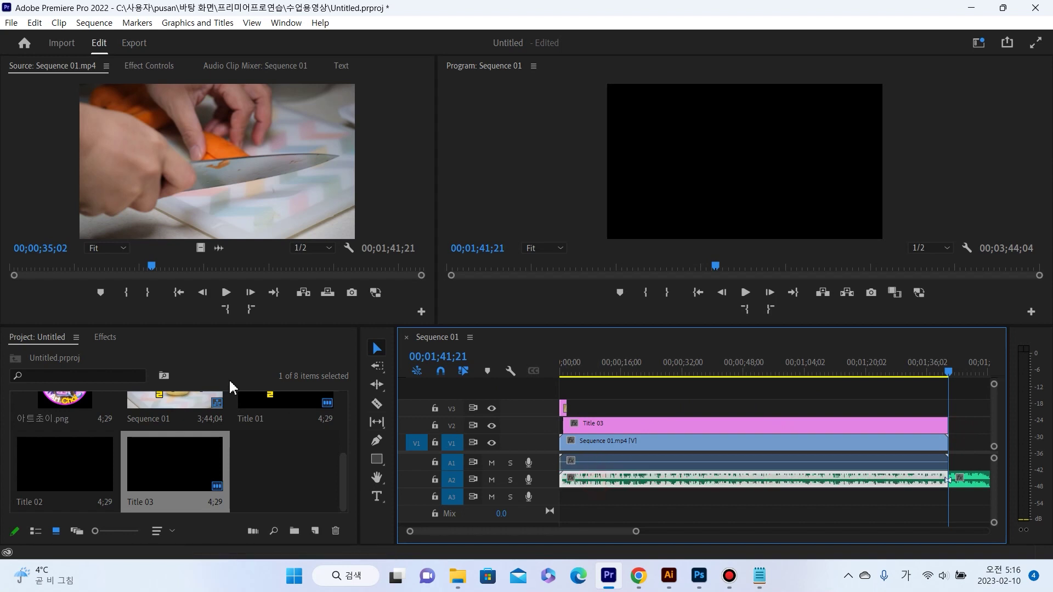
left_click(106, 338)
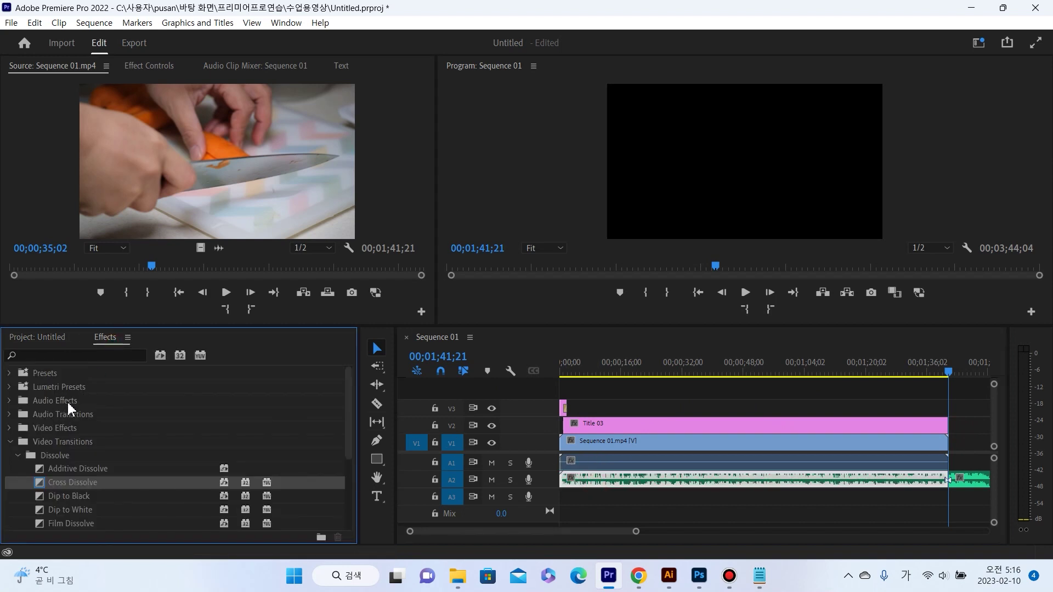
left_click(51, 417)
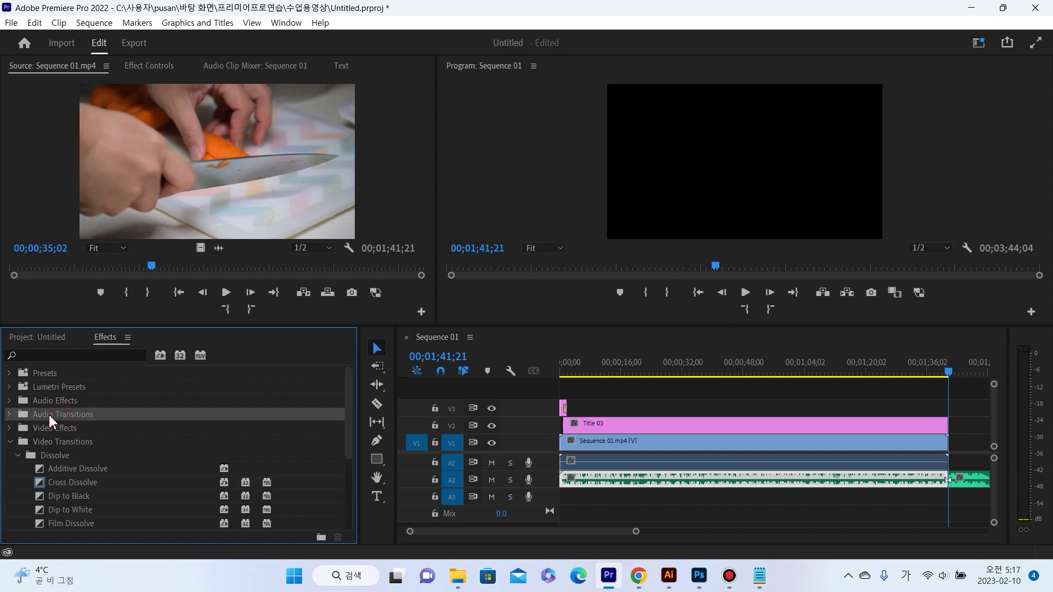
left_click(10, 416)
left_click(44, 429)
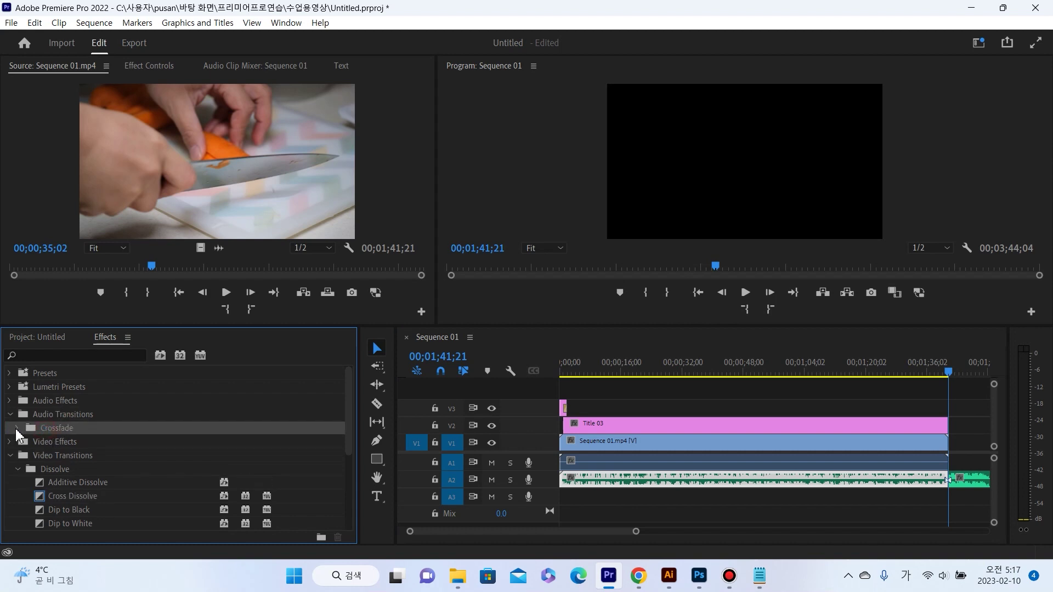
left_click(17, 428)
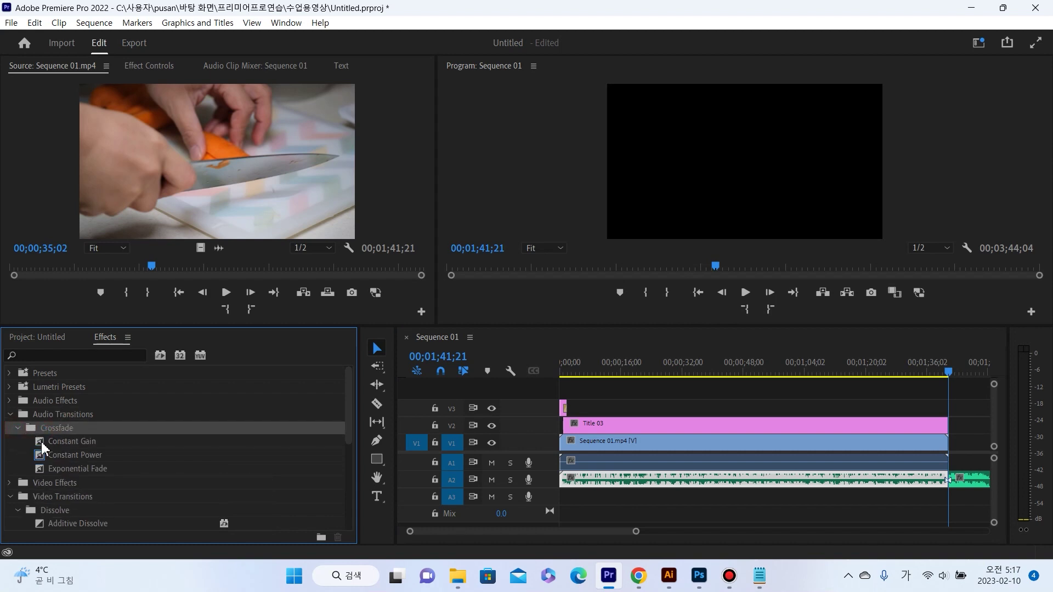
left_click(58, 456)
left_click_drag(62, 462, 568, 477)
Lengthen the duration of the Constant Power transition at the start of the music
double_click(563, 481)
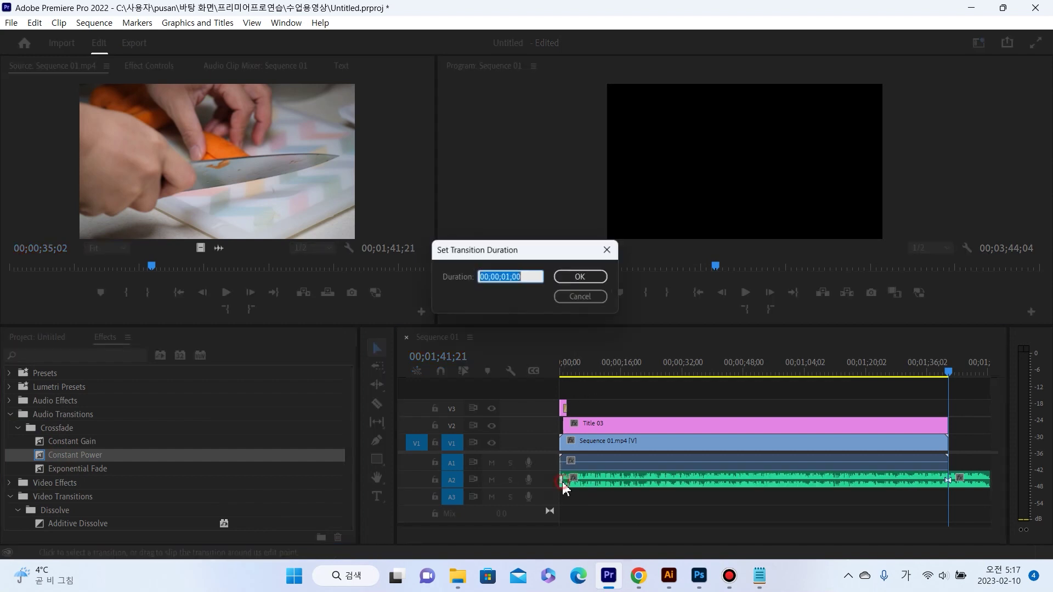
left_click(509, 277)
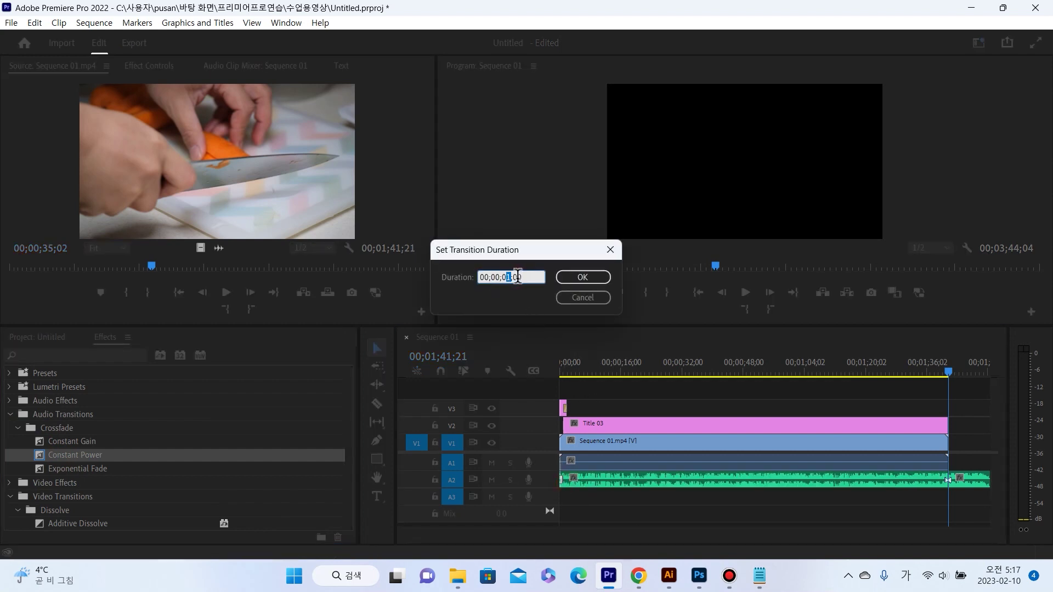
left_click(582, 277)
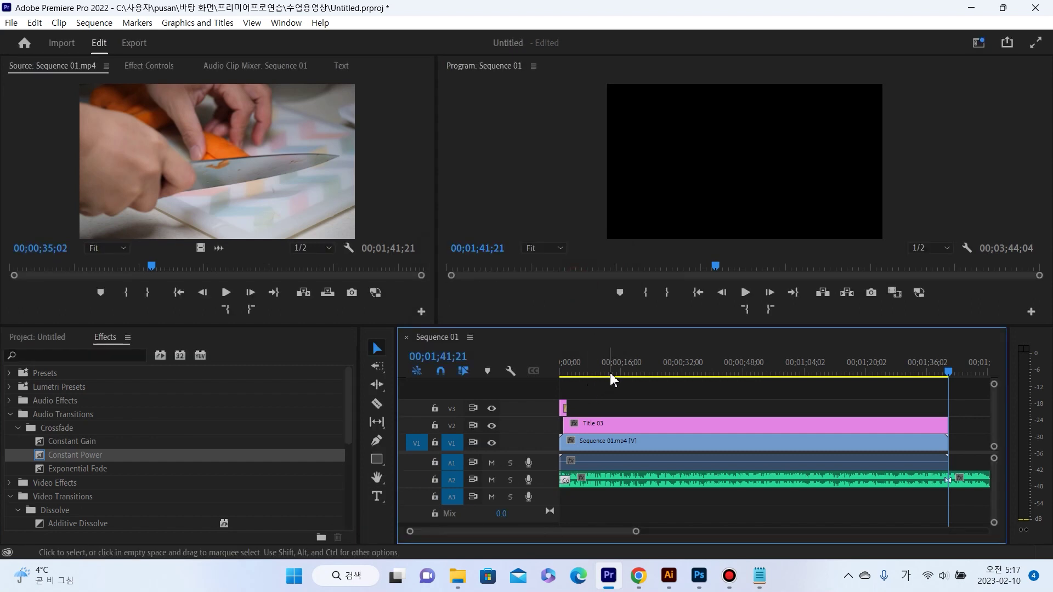
Play the sequence from the beginning to check the music's fade-in together with the titles
key("Home")
key("space")
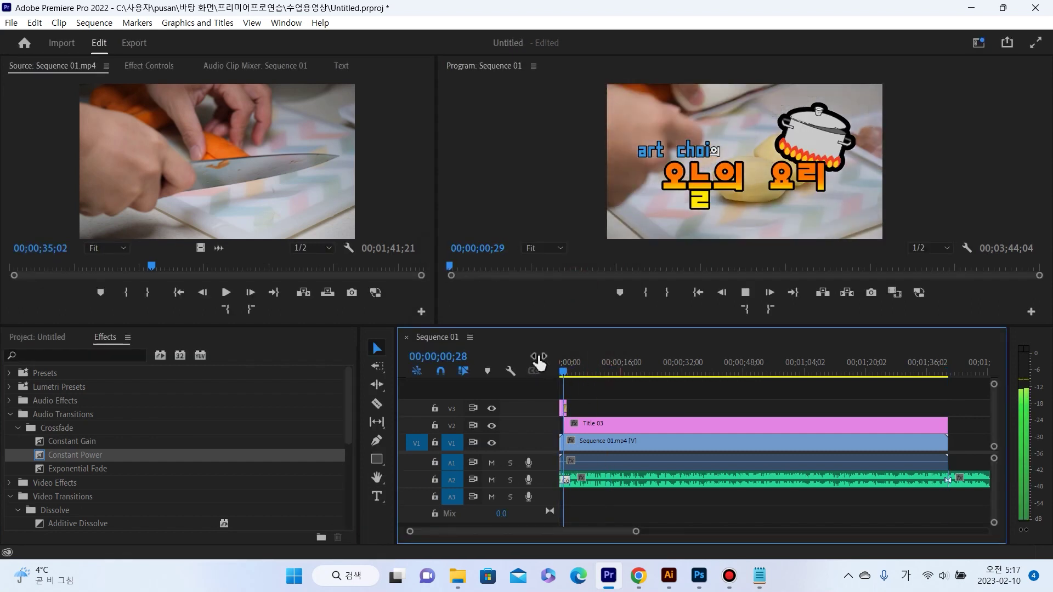
key("space")
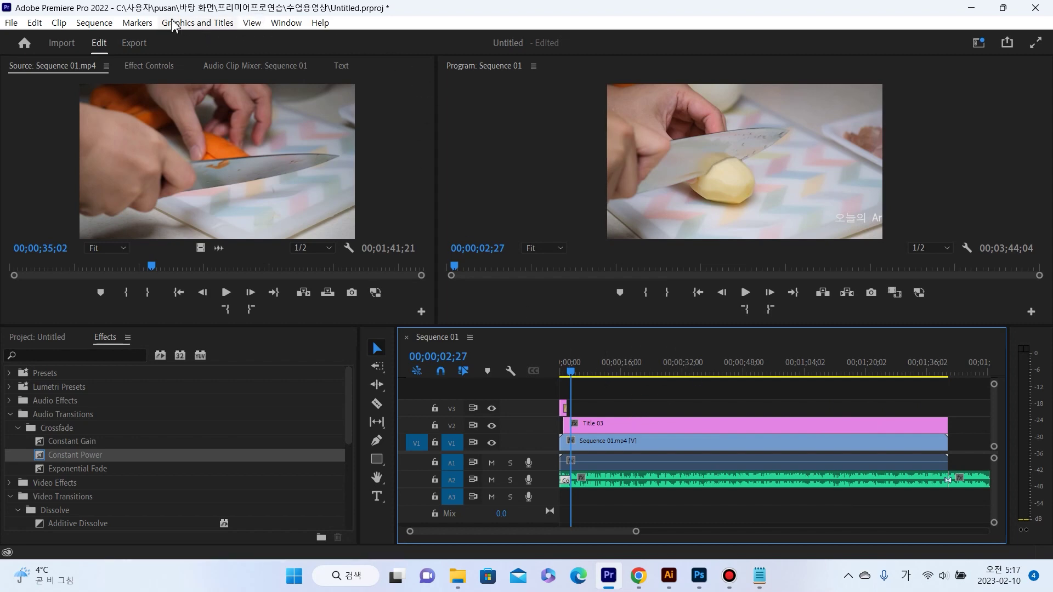
Switch the workspace to Captions and Graphics
left_click(278, 25)
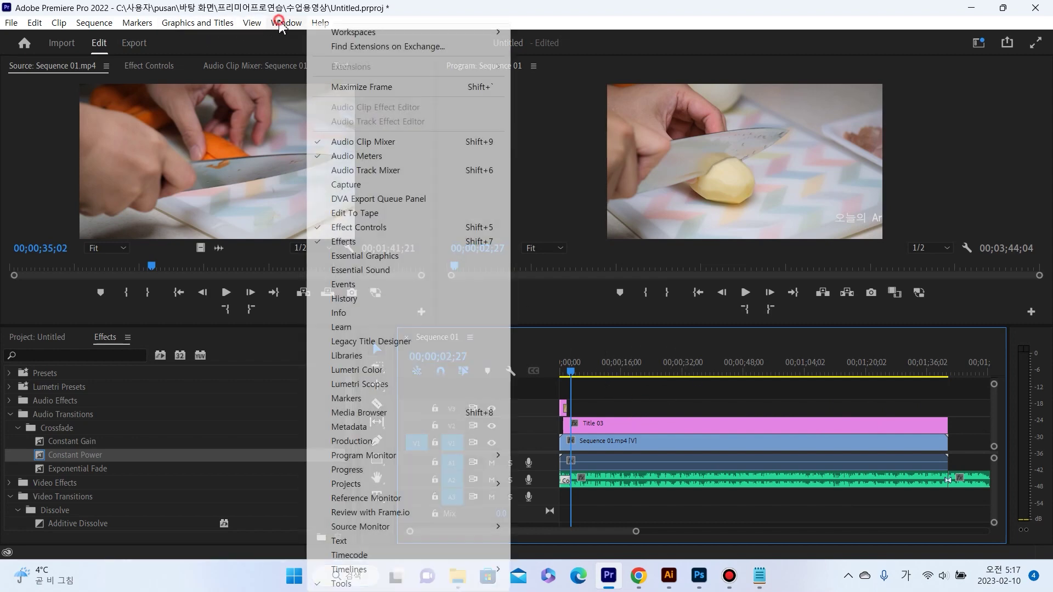
mouse_move(329, 34)
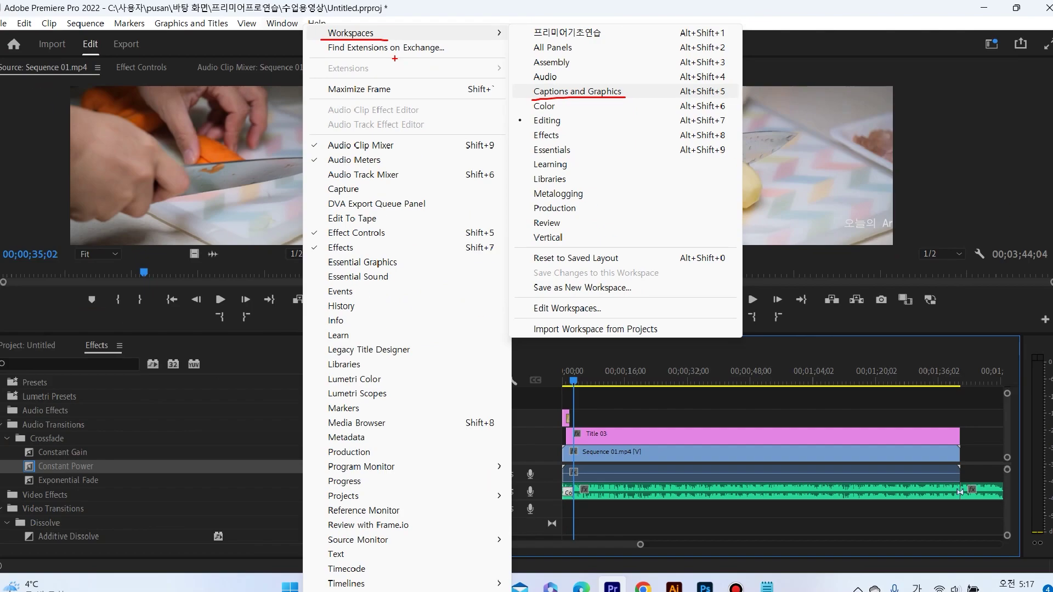
left_click(179, 82)
left_click(286, 23)
mouse_move(352, 32)
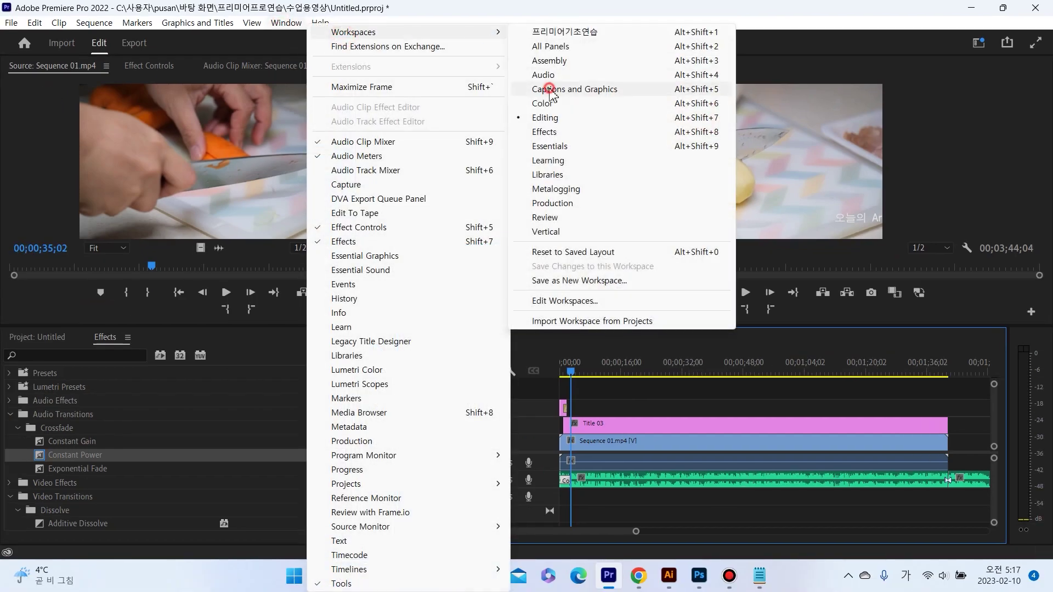
left_click(550, 91)
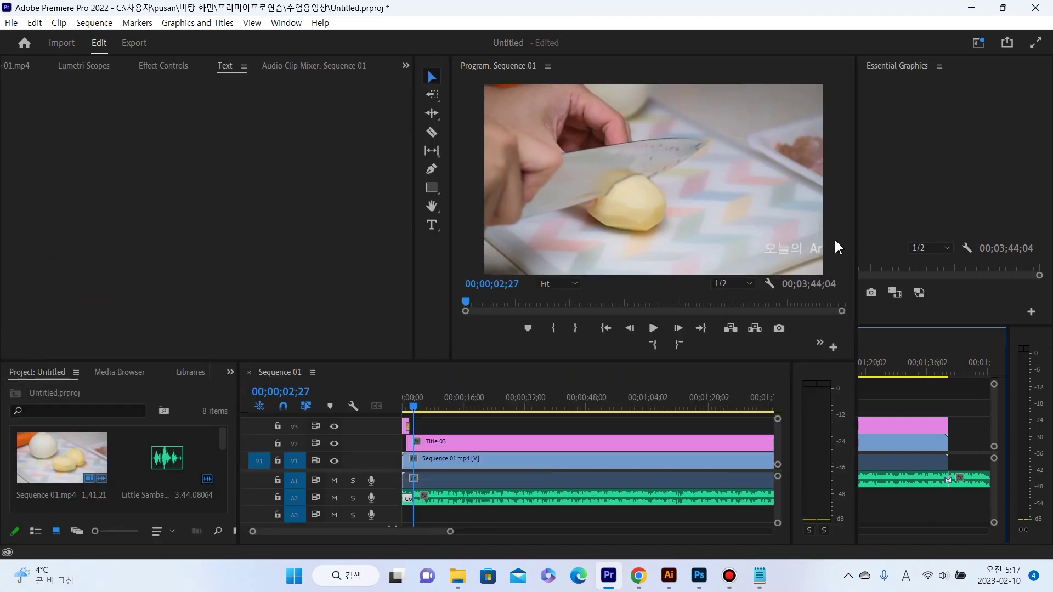
Start a new text layer over the upper middle of the video frame at 00;00;02;27
left_click(919, 91)
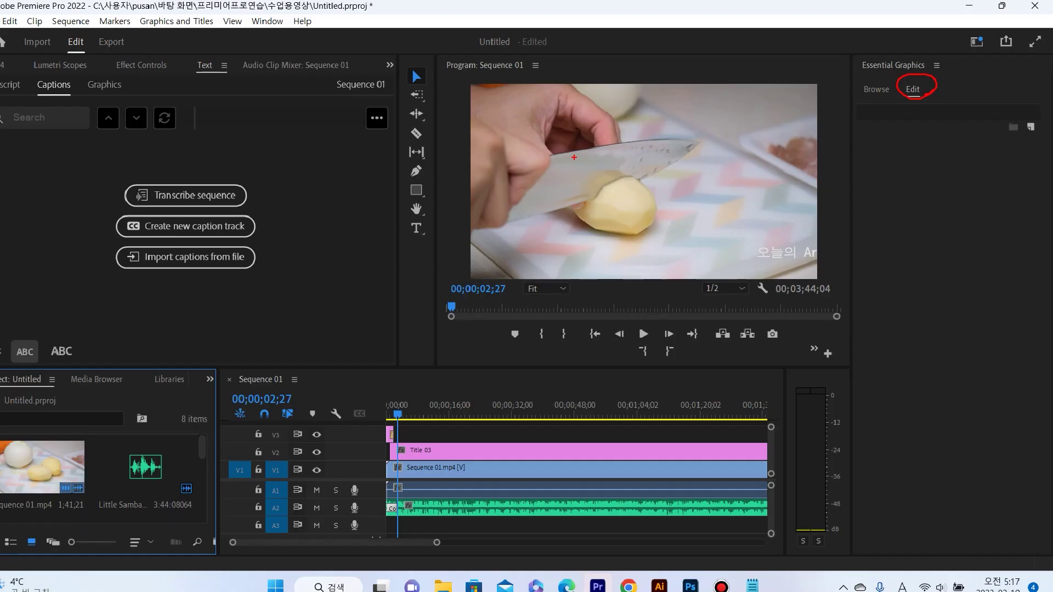
left_click(431, 225)
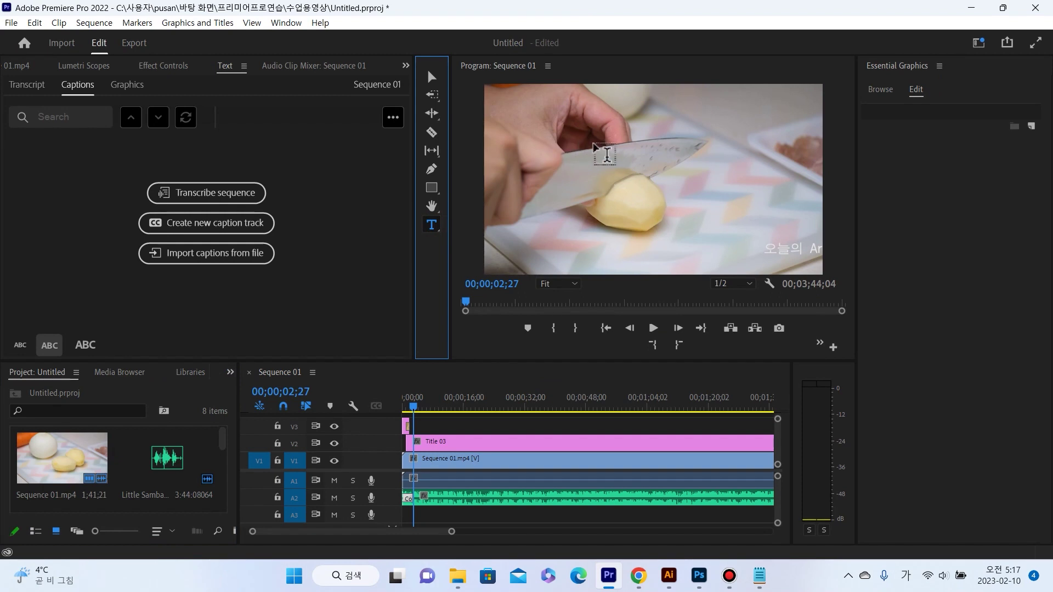
left_click(593, 136)
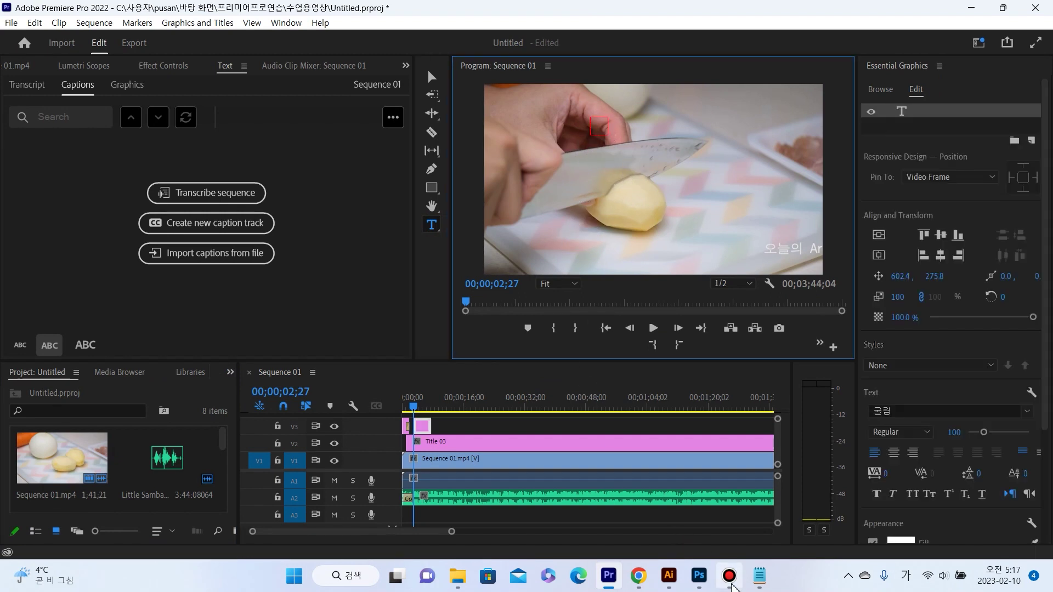
Open 크레딧.txt from the 레거시타이틀작업소스 folder and copy its five role lines, from 감독 to 편집
mouse_move(765, 579)
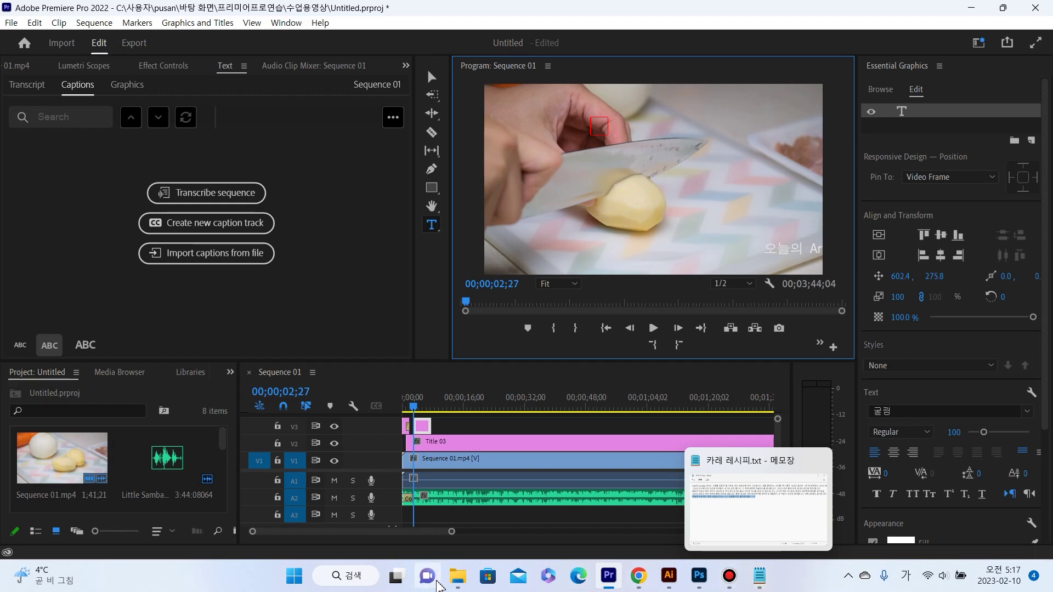
left_click(458, 576)
double_click(229, 398)
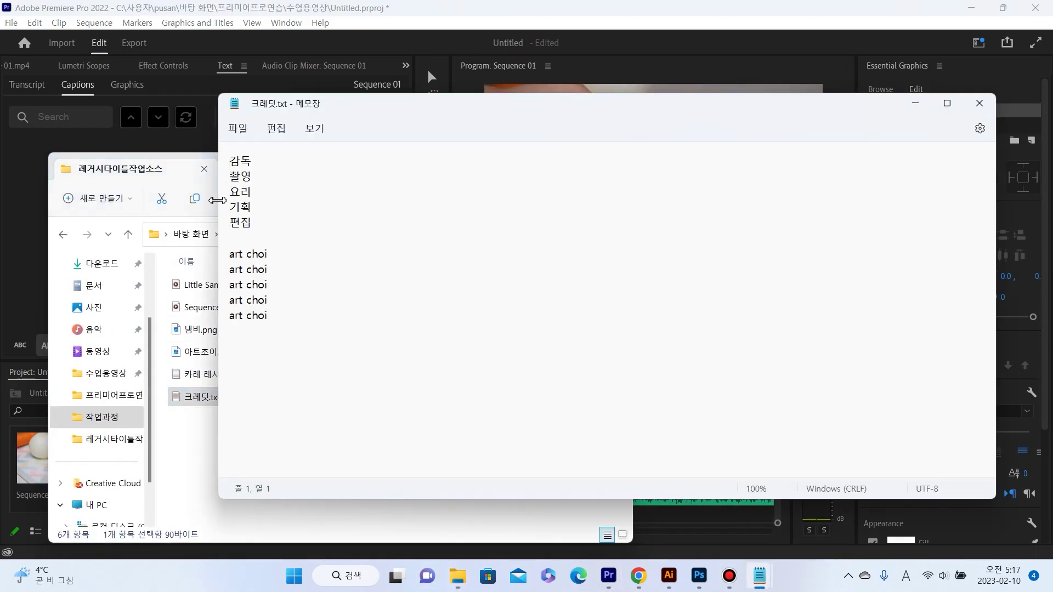
left_click(212, 466)
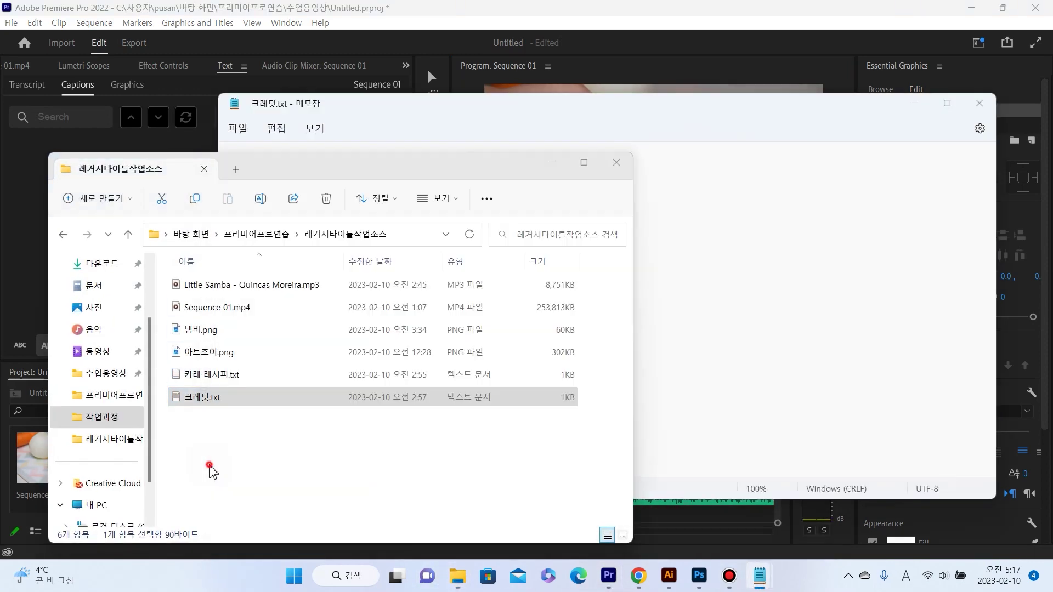
left_click(549, 160)
left_click_drag(261, 228, 214, 162)
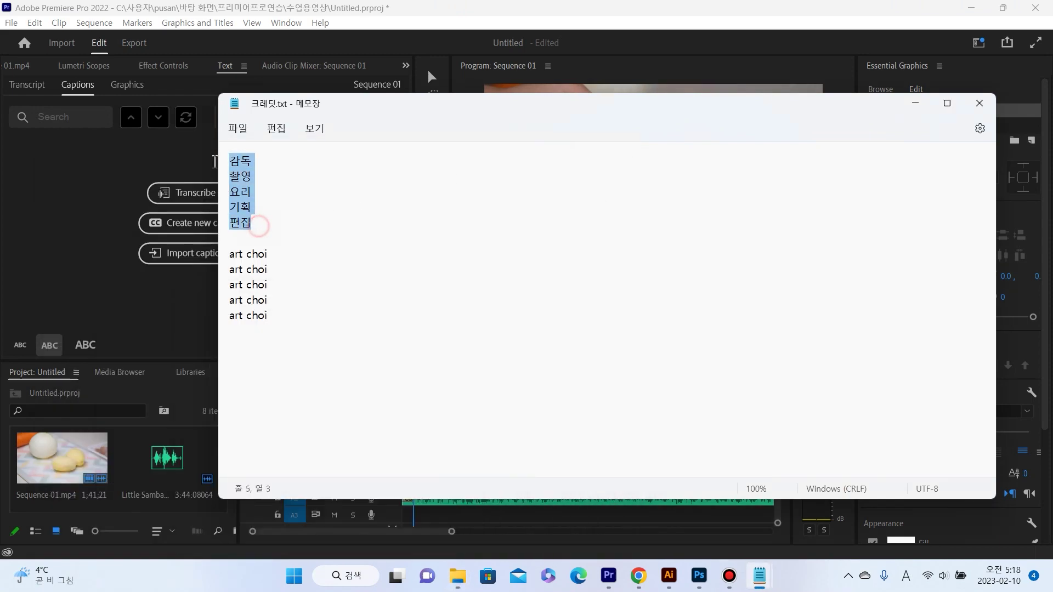
key("ctrl+c")
Switch back to Premiere Pro and paste the copied role lines into the new text layer
left_click(477, 8)
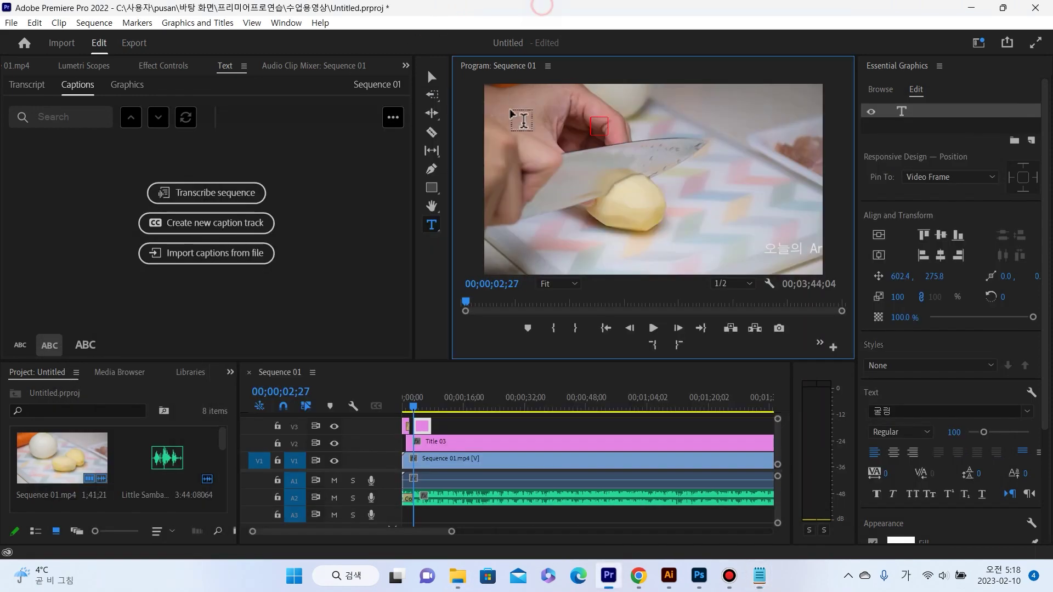
left_click(598, 130)
key("ctrl+v")
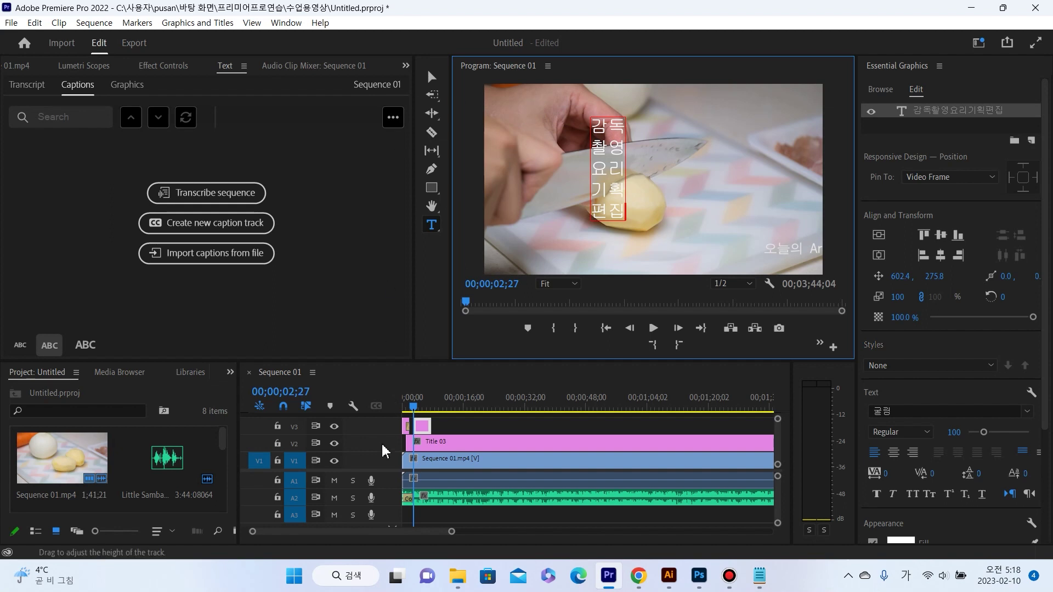
left_click(428, 76)
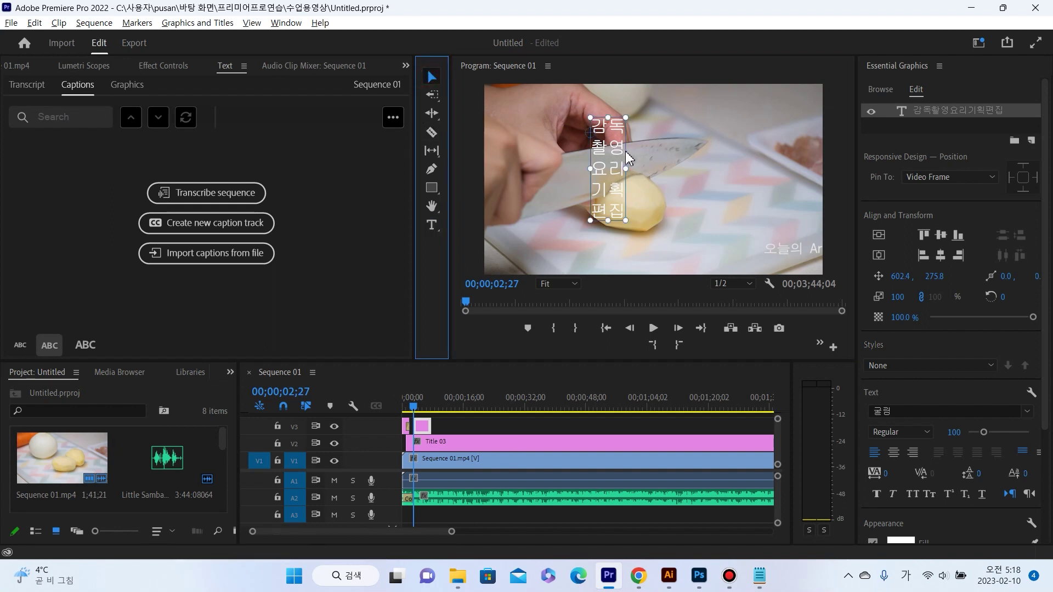
left_click(614, 149)
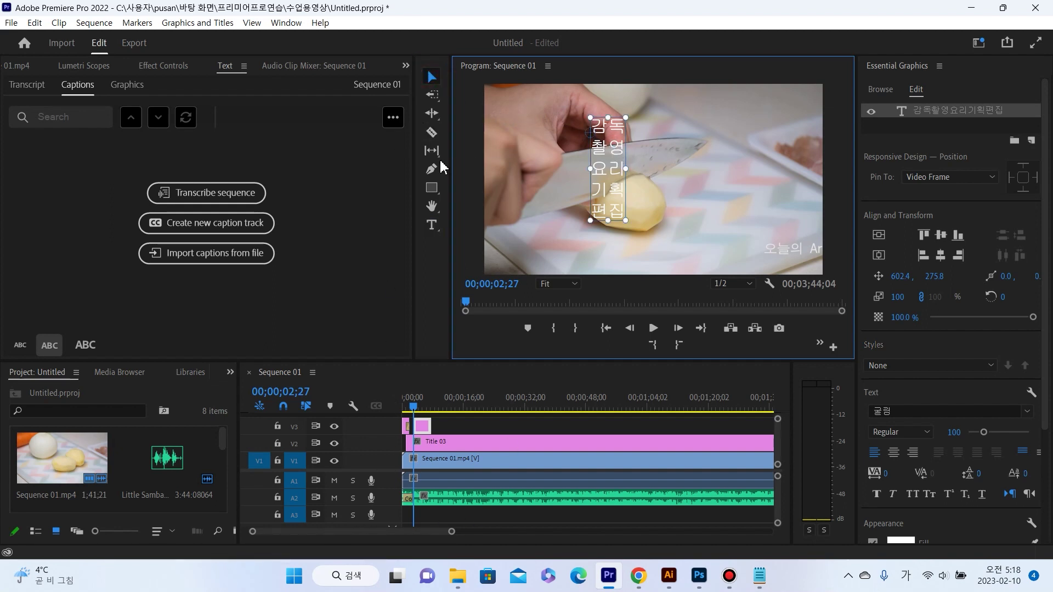
Add a second text layer beside the role list and fill it with the five name lines copied from 크레딧.txt
left_click(432, 225)
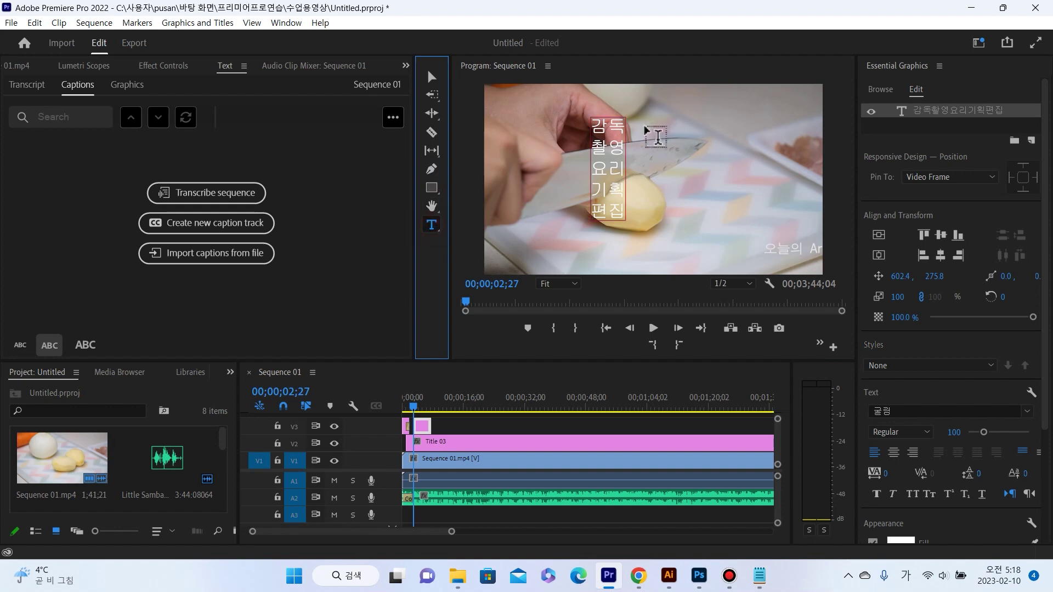
left_click(658, 137)
mouse_move(760, 576)
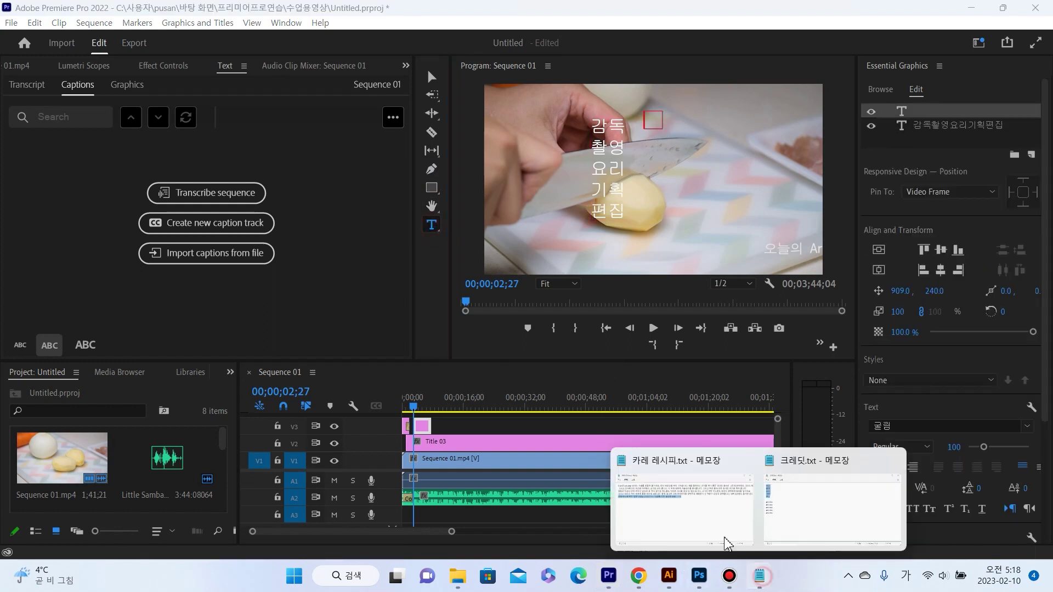
left_click(785, 507)
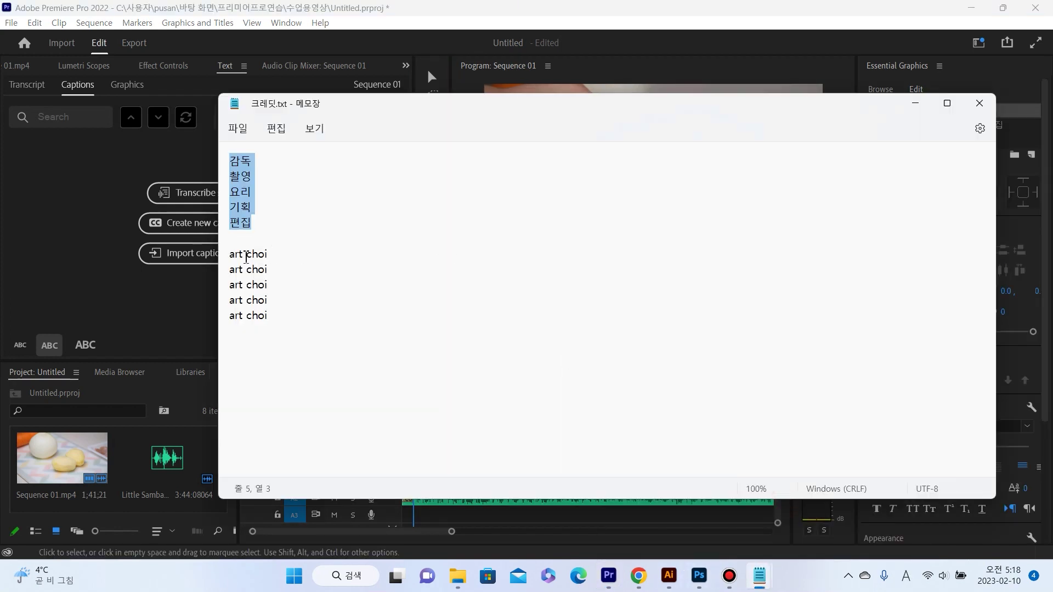
mouse_move(226, 255)
left_mouse_down()
mouse_move(271, 254)
mouse_move(224, 263)
mouse_move(284, 315)
left_mouse_up()
left_click(298, 253)
key("shift+Down")
key("shift+Down")
key("shift+Down")
key("shift+Down")
key("shift+Left")
key("shift+Left")
key("shift+Left")
key("shift+Left")
key("shift+Left")
key("shift+Left")
key("shift+Left")
left_click(231, 255)
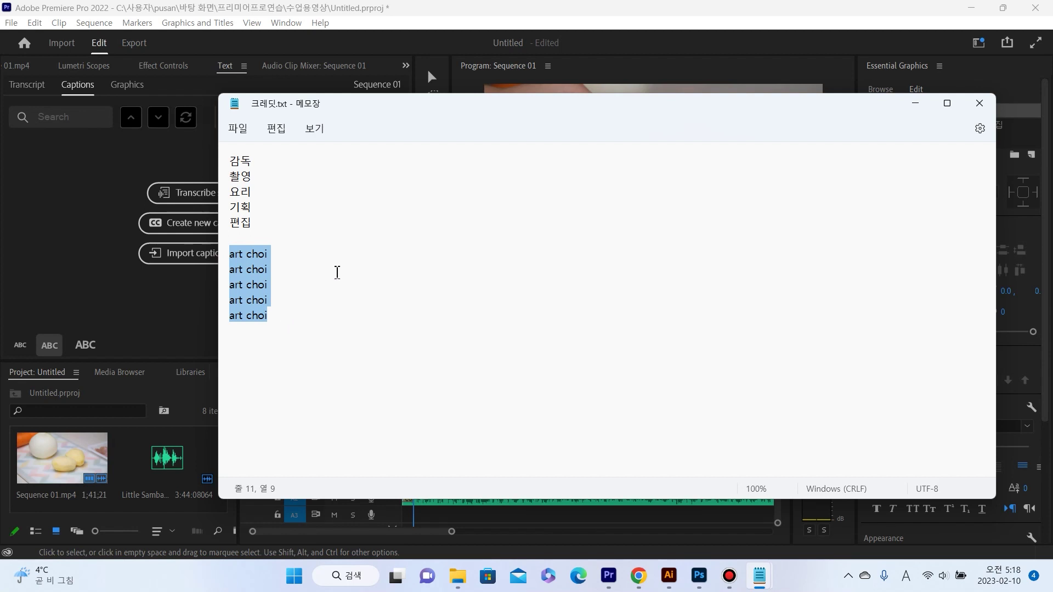
left_click(636, 82)
left_click(656, 133)
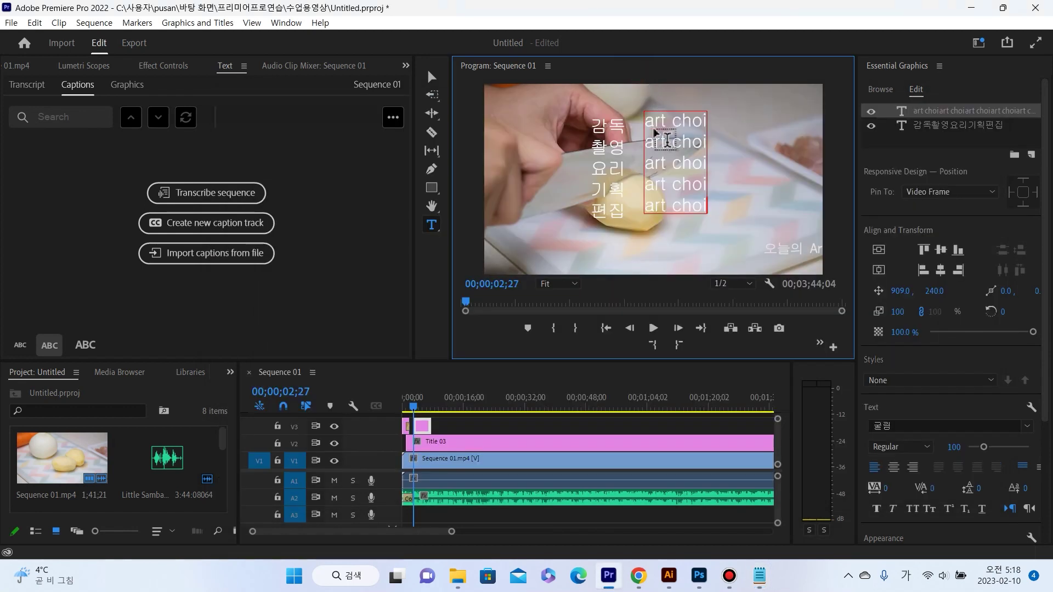
Select the role and name text layers together and align their top edges
left_click(432, 77)
left_click_drag(644, 99, 619, 134)
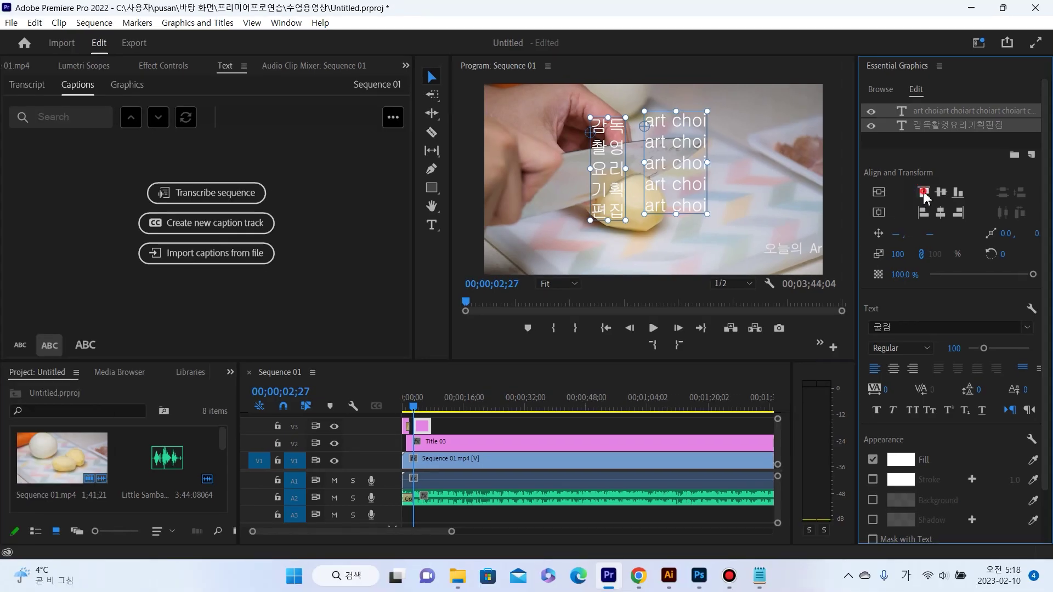
left_click(801, 214)
left_click(432, 76)
left_click(707, 60)
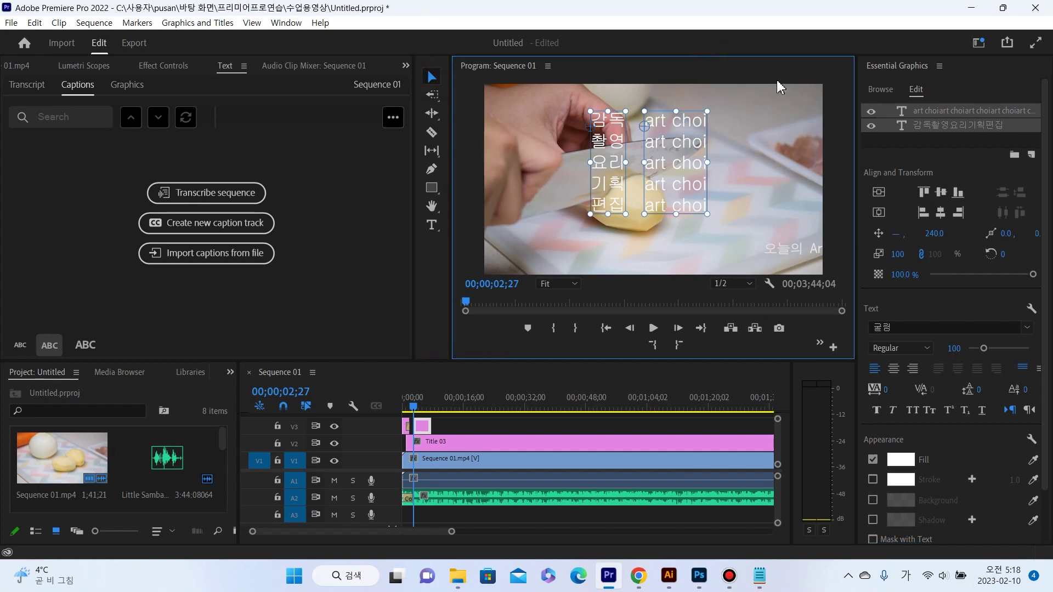
Add a white stroke with a width of 11.0 to the name list's text layer
left_click(947, 117)
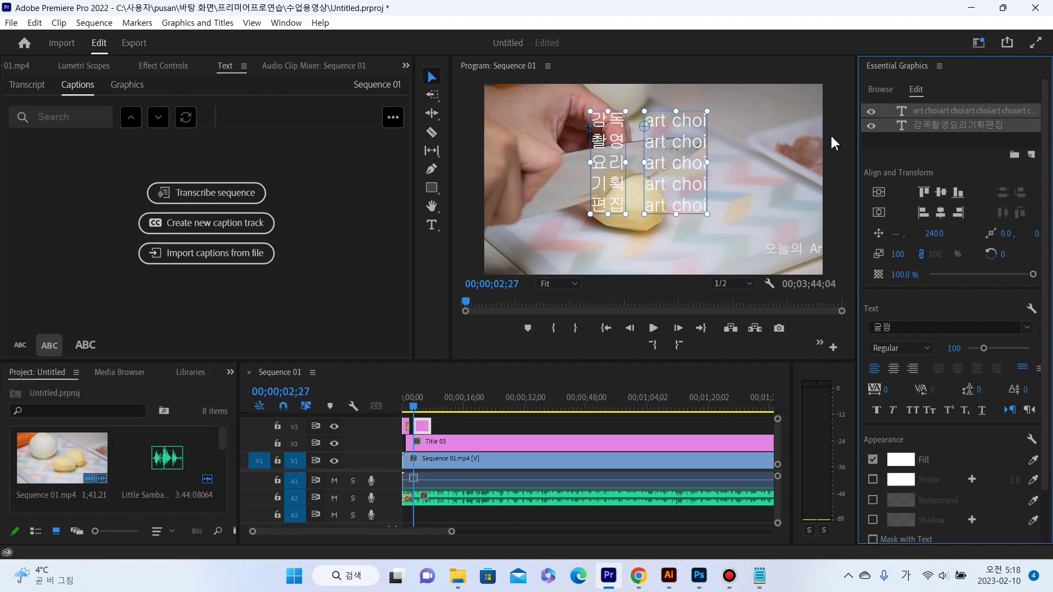
left_click(934, 116)
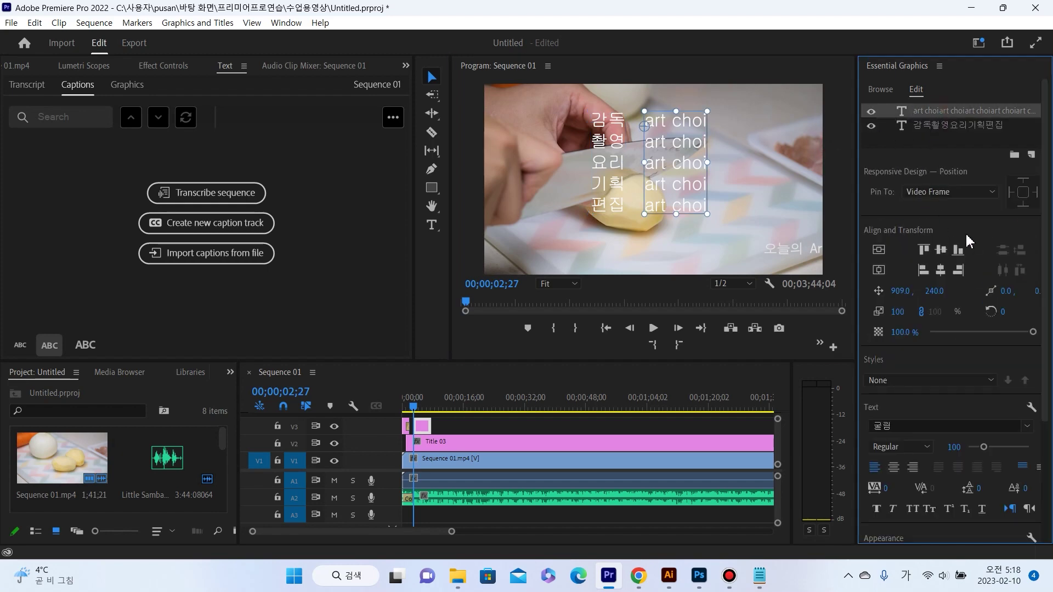
scroll(1034, 345, "down", 4)
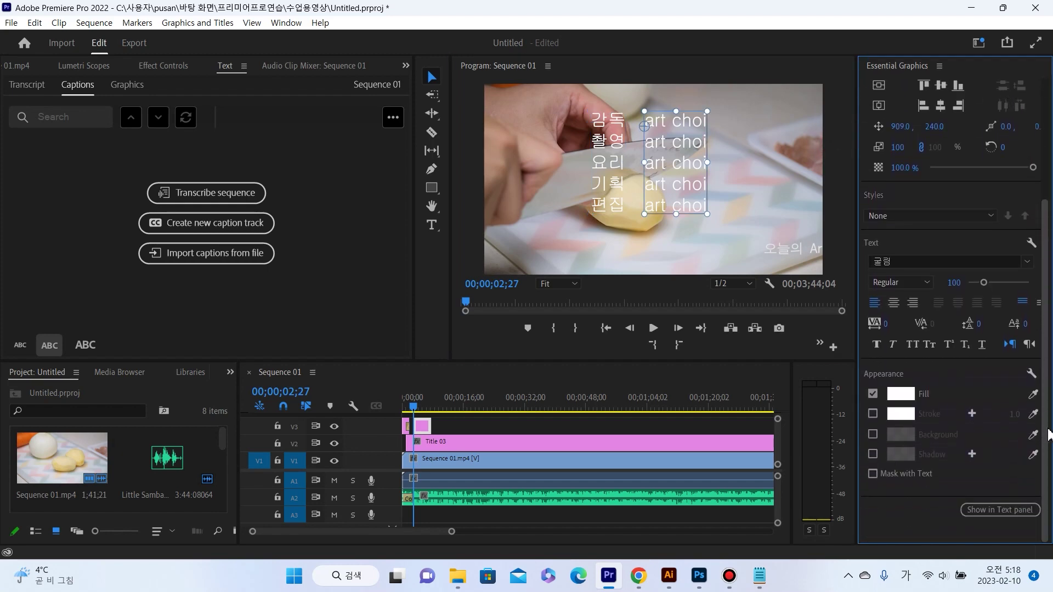
left_click(873, 414)
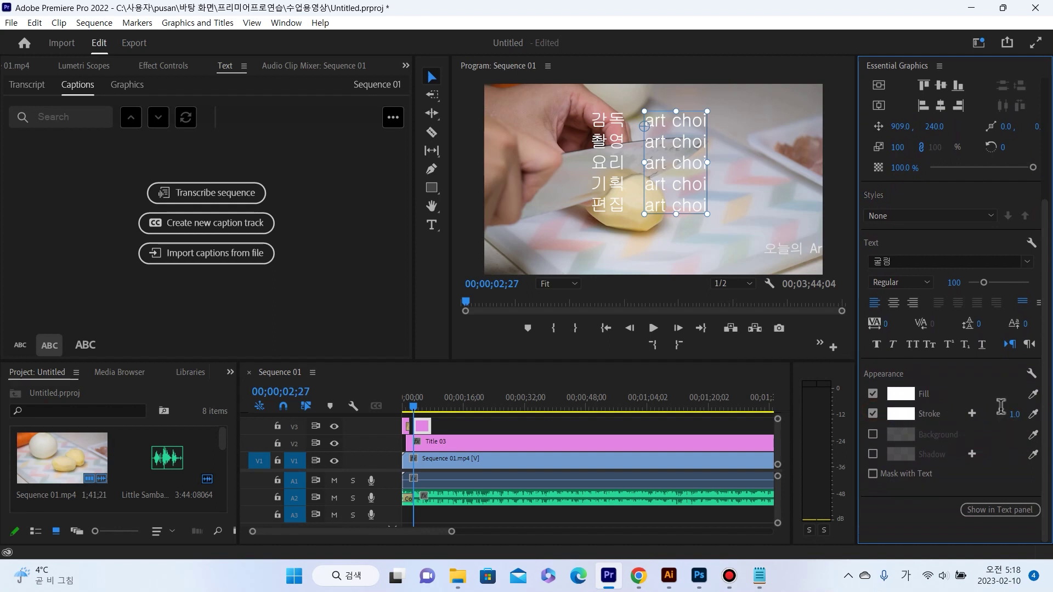
left_click(1002, 393)
mouse_move(1015, 414)
left_mouse_down()
mouse_move(1042, 414)
mouse_move(1021, 414)
left_mouse_up()
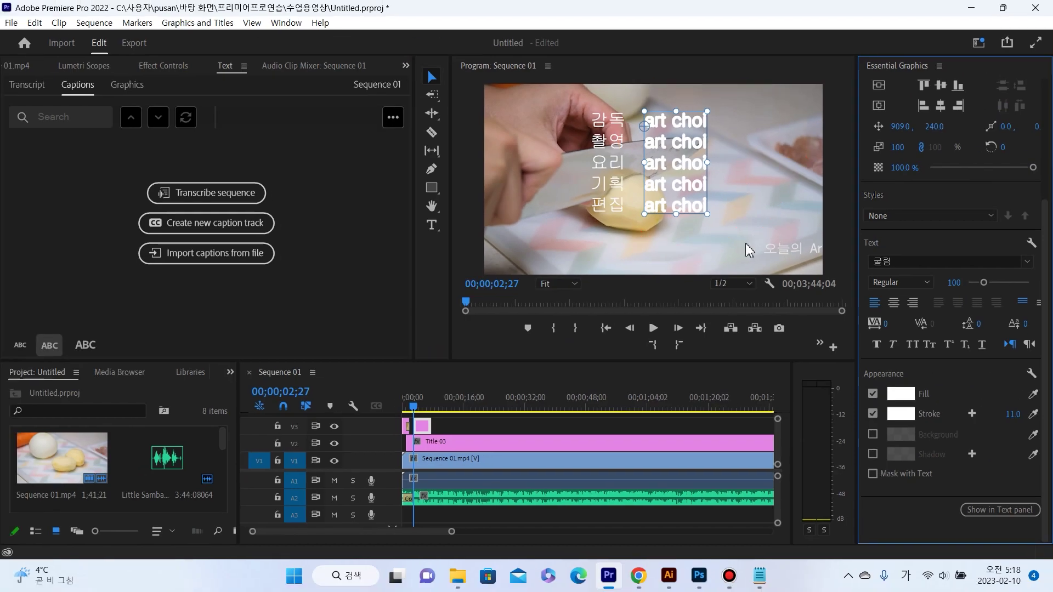
Select both credit text layers and shift them together slightly to the right in the frame
scroll(1041, 282, "up", 5)
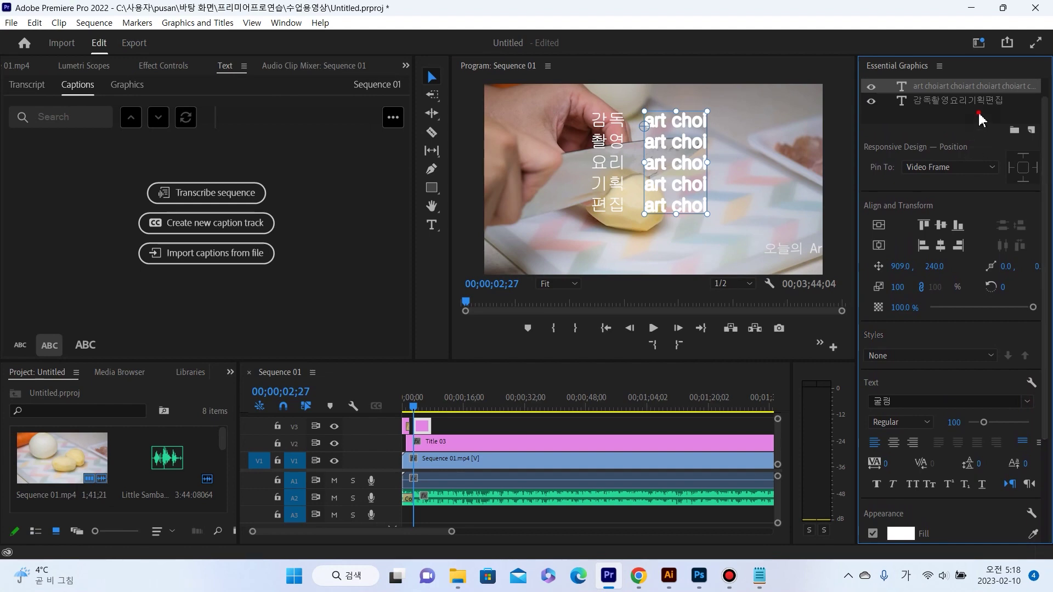
left_click(980, 120)
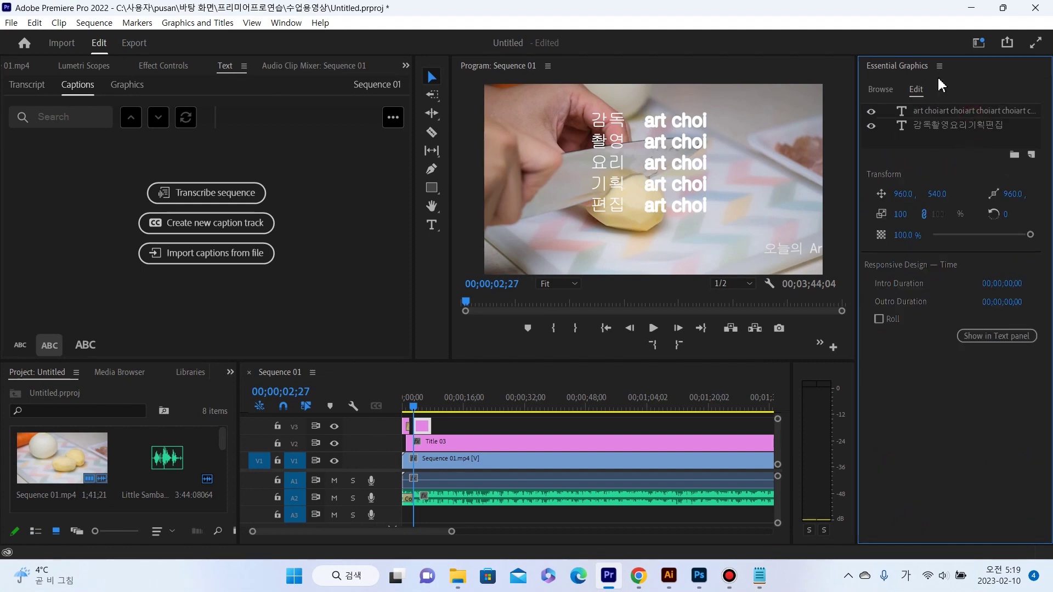
left_click(955, 125)
left_click(928, 113, "shift")
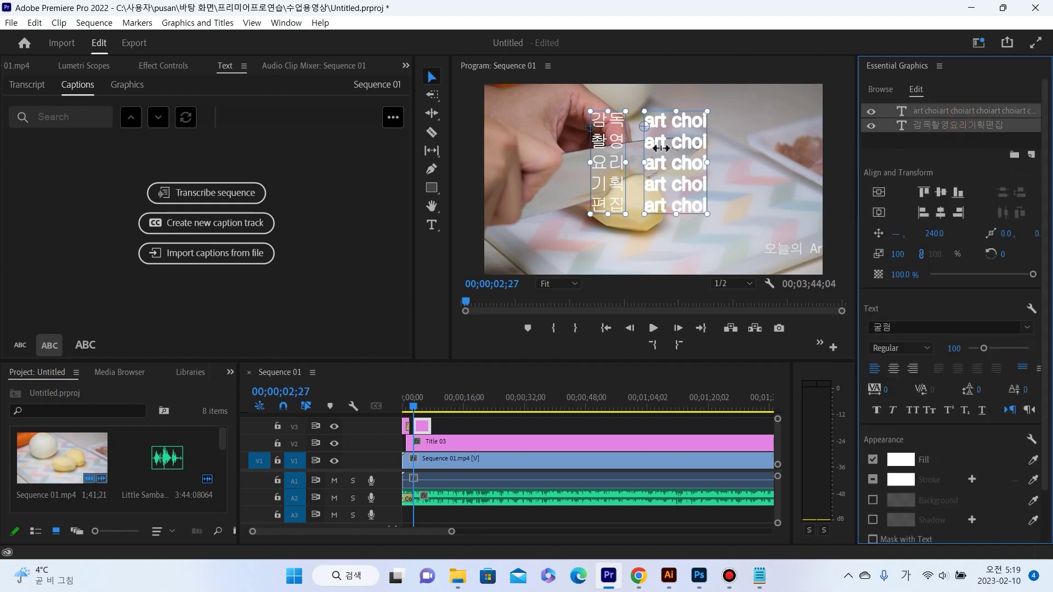
left_click_drag(698, 150, 714, 153)
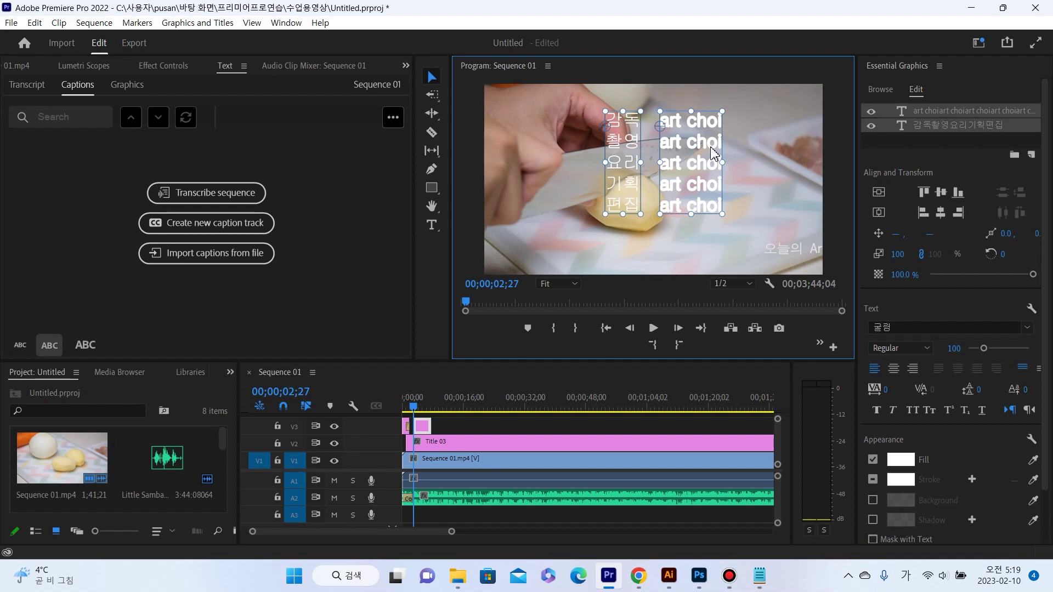
Turn on Roll for the whole credits graphic and scrub to about 00;00;03;18 to preview the movement
left_click(985, 162)
left_click(964, 147)
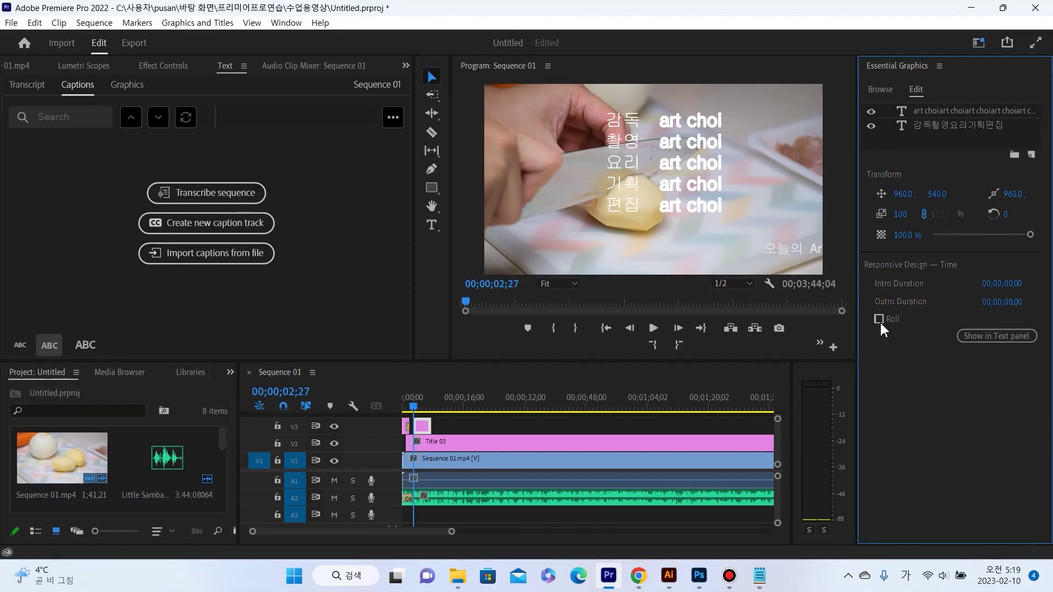
left_click(734, 319)
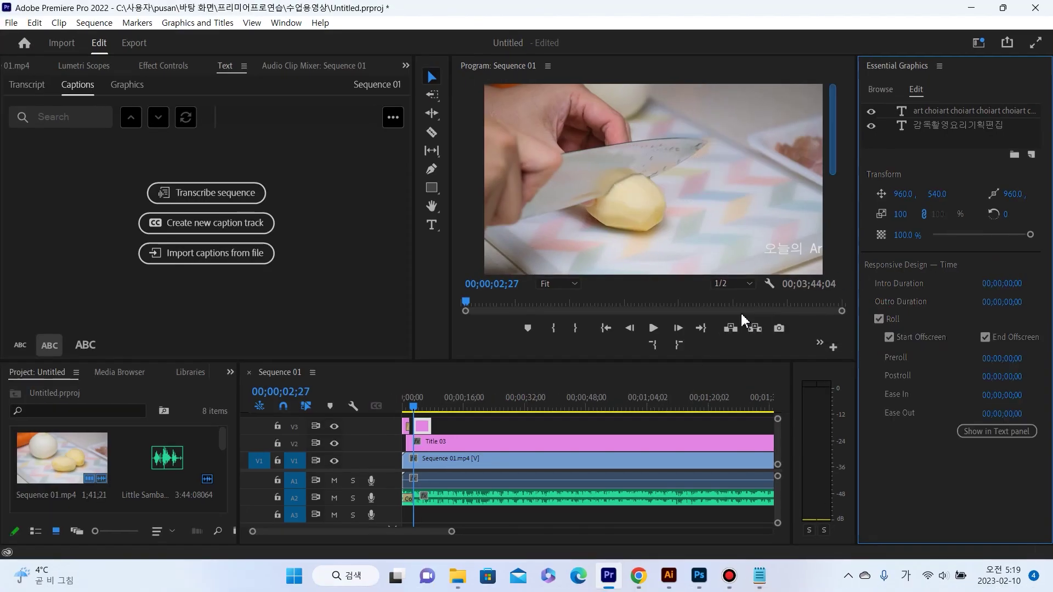
left_click_drag(413, 413, 416, 413)
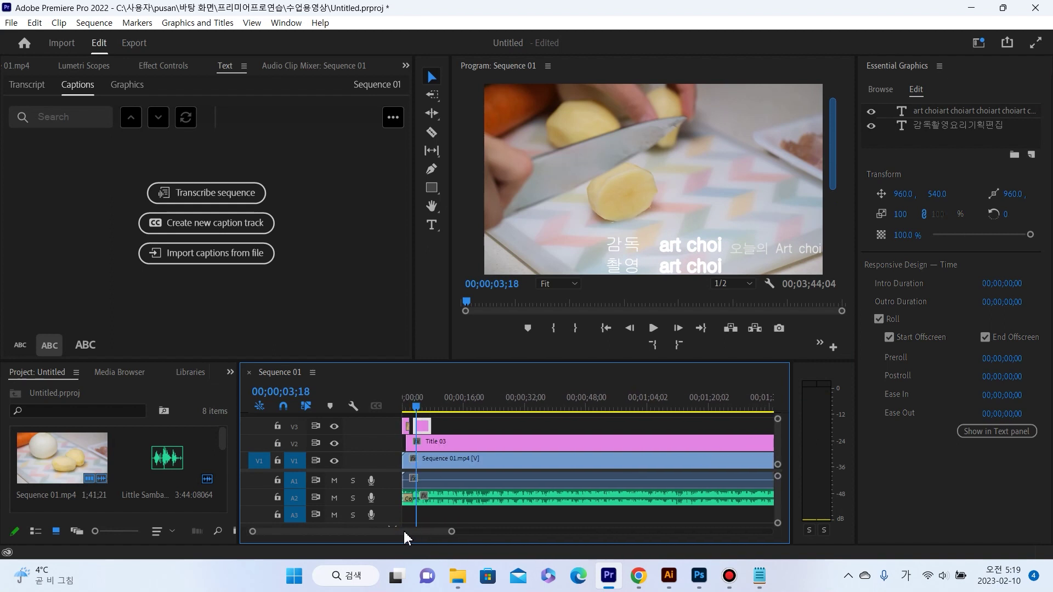
Move the rolling credits clip to V2 directly after the Title 03 clip and set the playhead near 00;01;38;07
left_click_drag(422, 427, 735, 426)
left_click_drag(329, 532, 360, 531)
left_click_drag(628, 428, 653, 407)
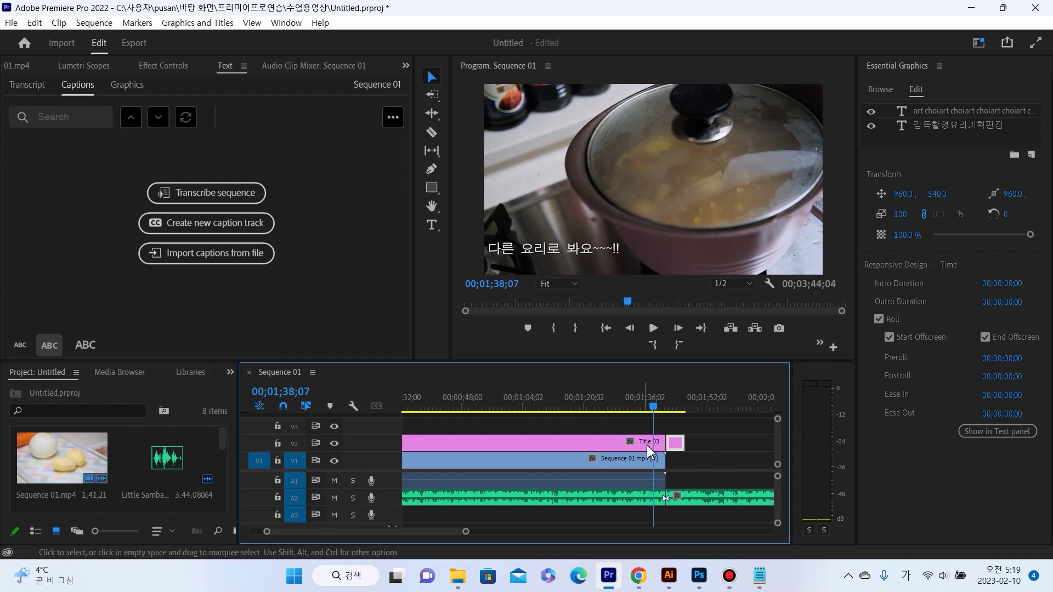
Apply a Cross Dissolve transition to the end of the Sequence 01.mp4 video clip on V1
left_click(231, 373)
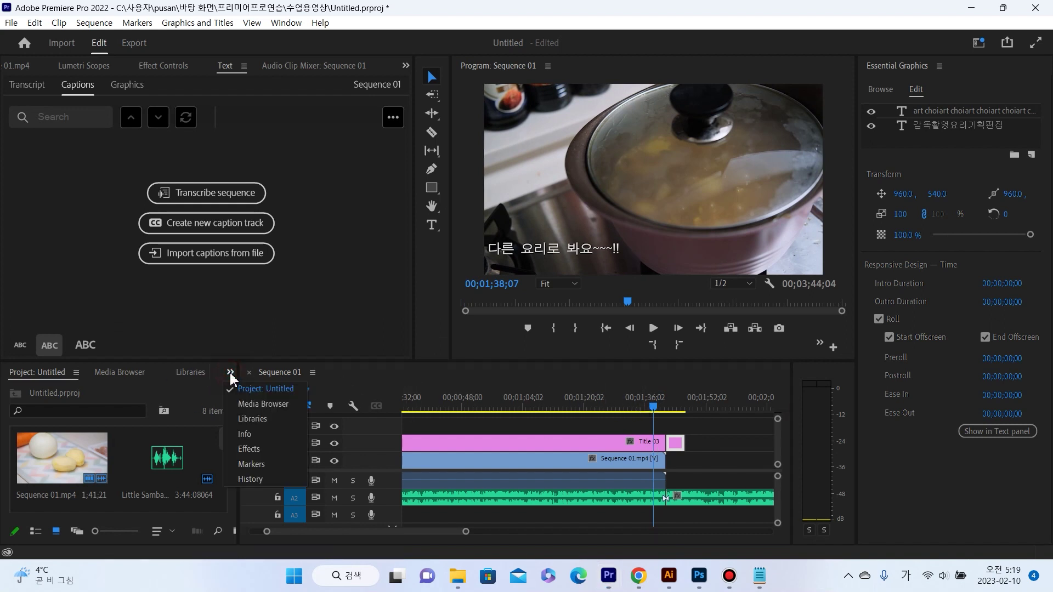
left_click(249, 448)
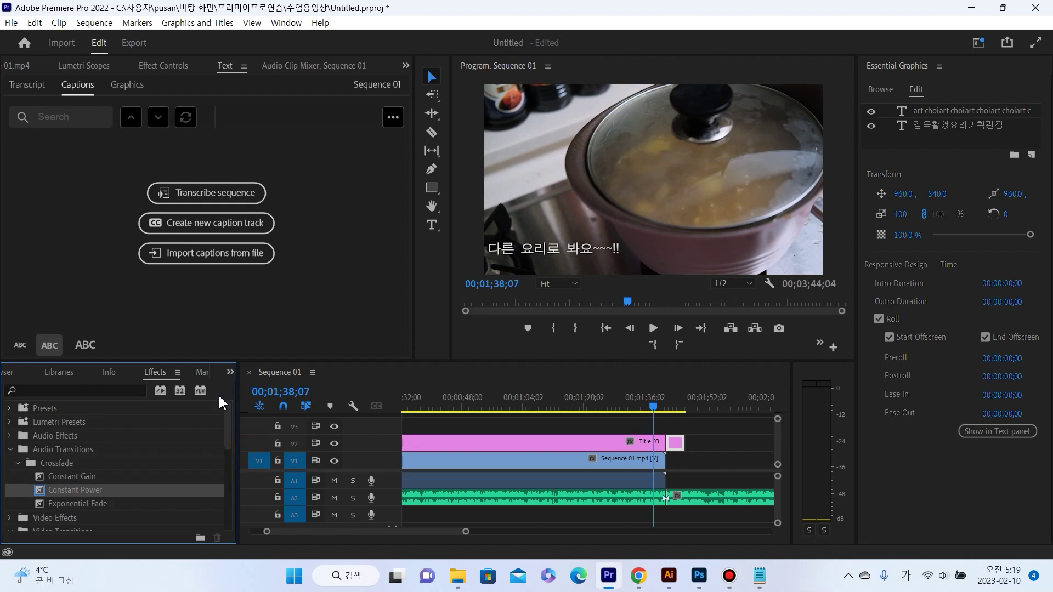
left_click_drag(230, 436, 662, 447)
left_click(70, 466)
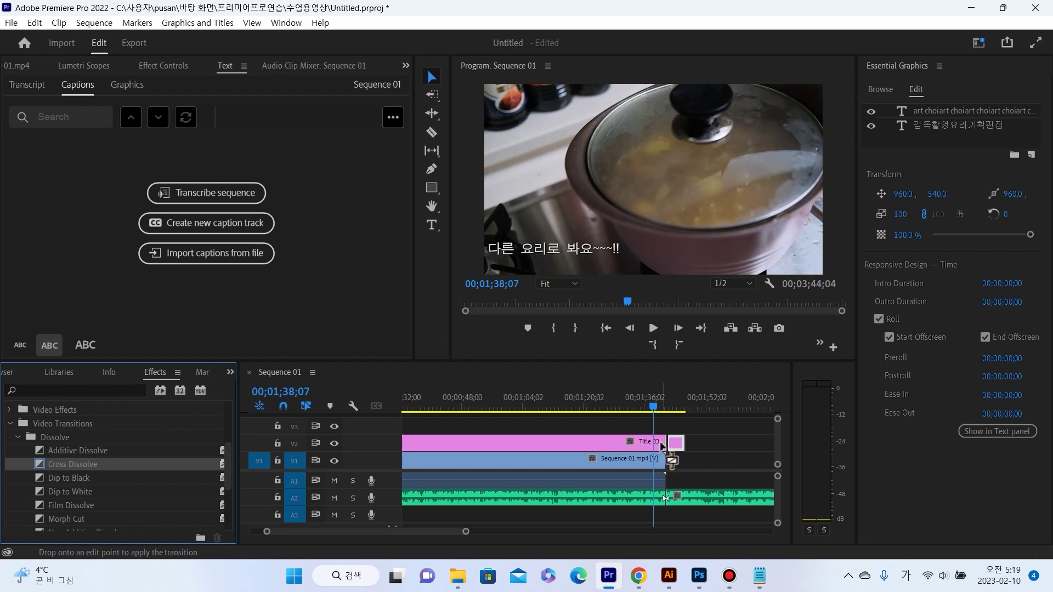
left_click_drag(164, 464, 601, 442)
left_click_drag(83, 464, 660, 466)
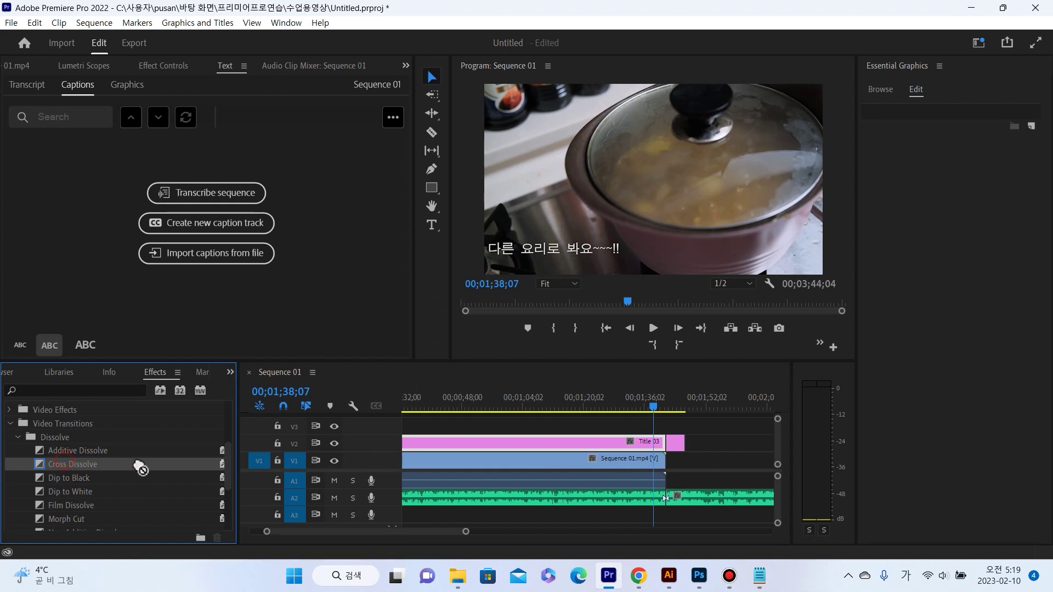
left_click_drag(141, 469, 650, 462)
left_click(638, 462)
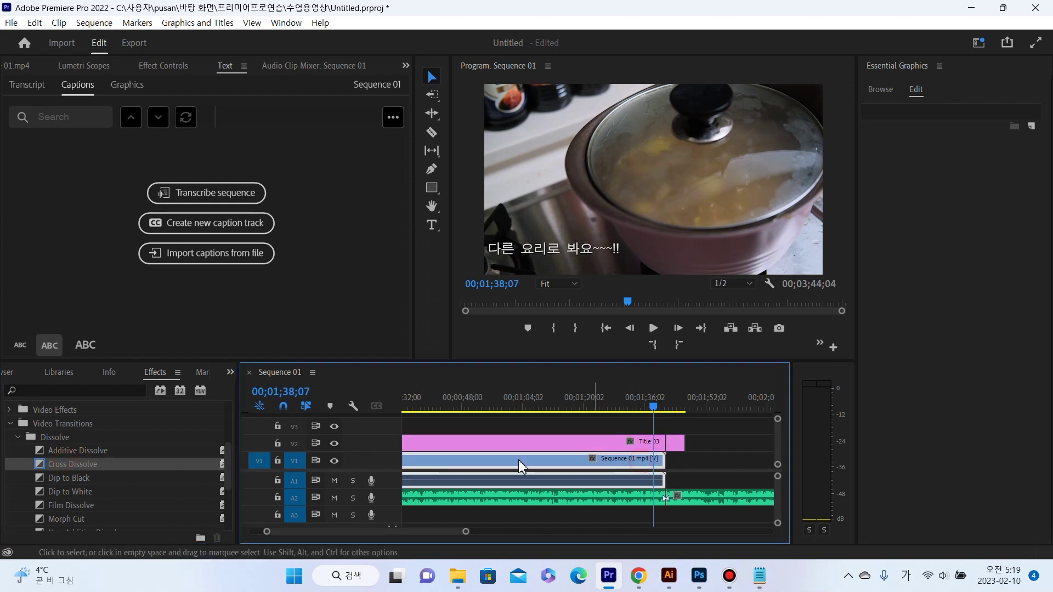
left_click_drag(58, 466, 664, 463)
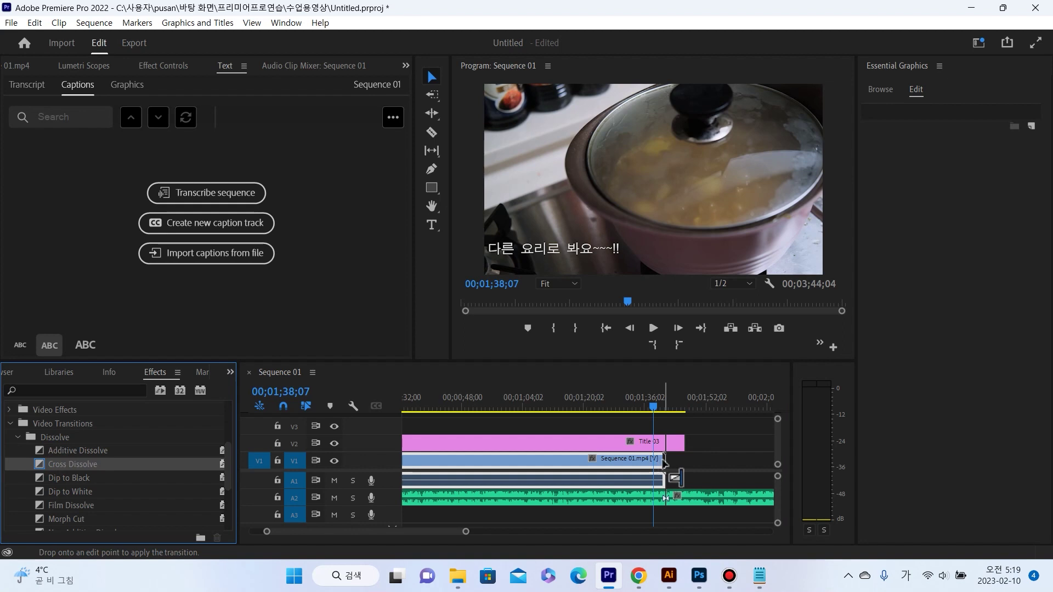
Set the duration of the Cross Dissolve at the end of the V1 clip to about 3 seconds
scroll(681, 463, "up", 3)
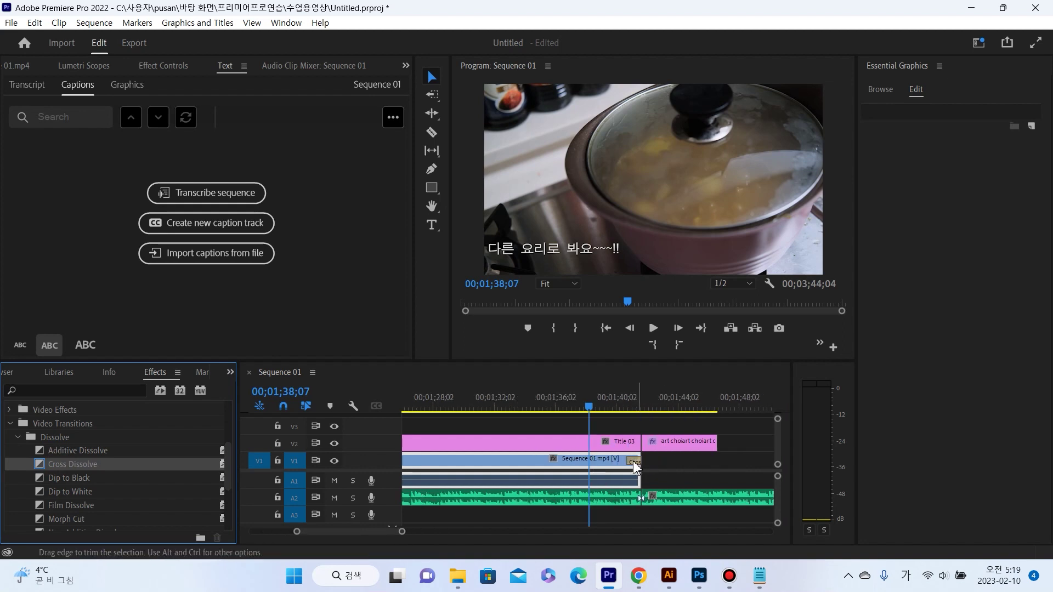
scroll(636, 461, "up", 2)
double_click(680, 462)
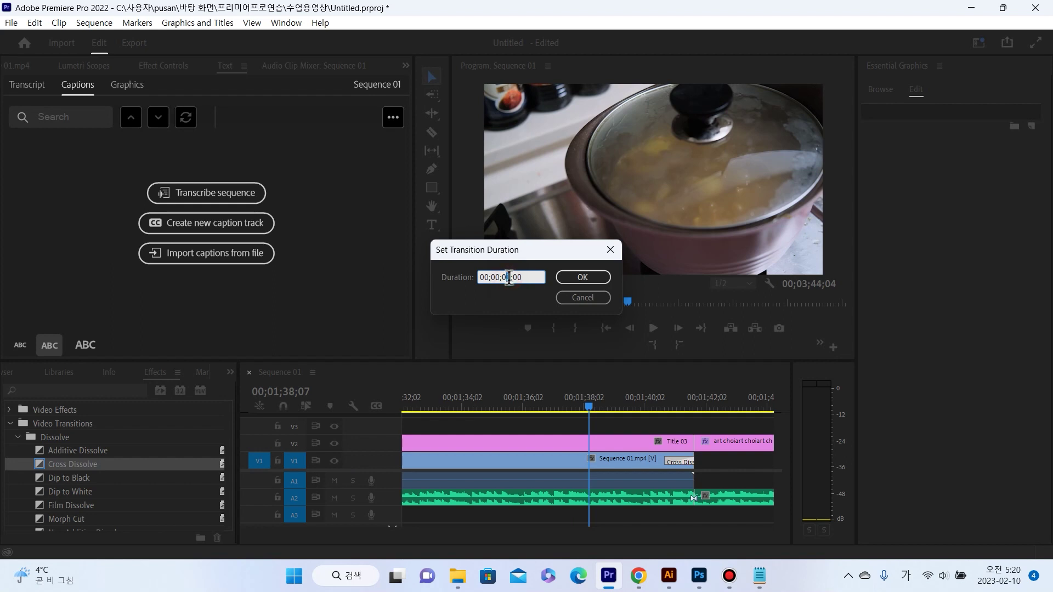
left_click(586, 278)
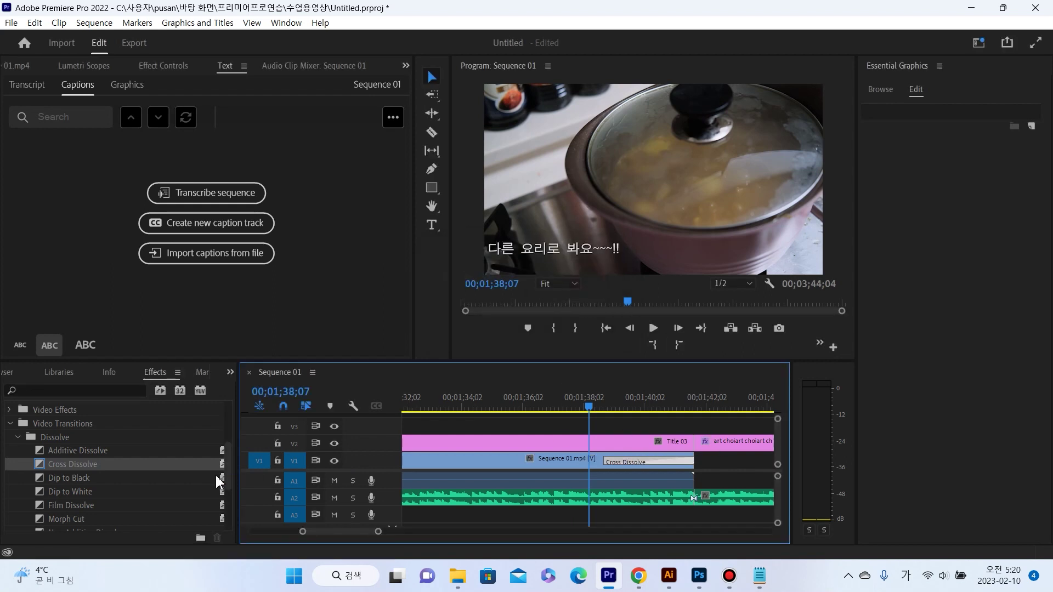
Play back the dissolve into the rolling credits and park the playhead at 00;01;41;24
key("space")
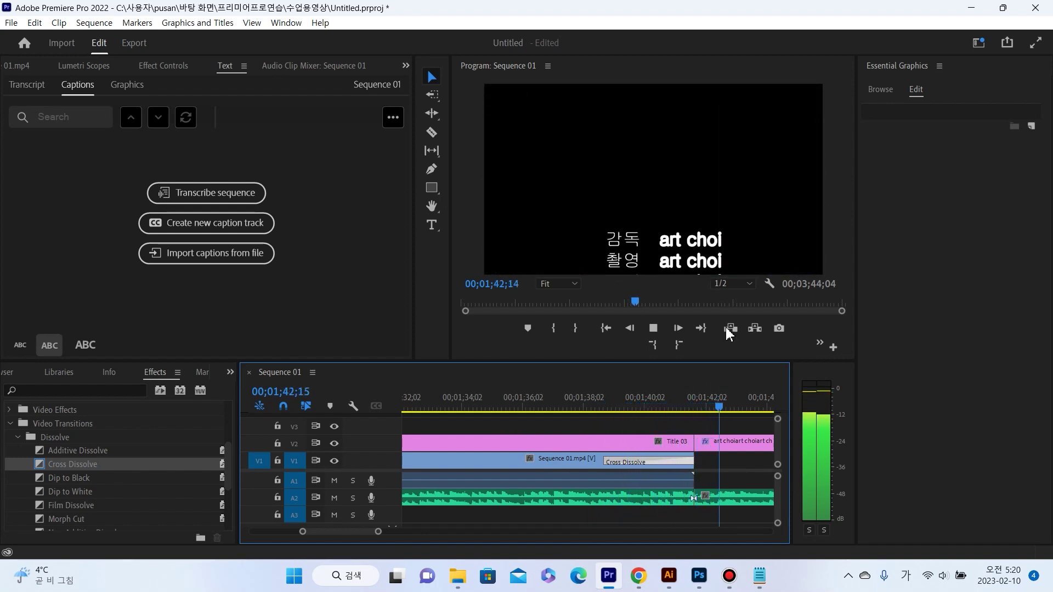
key("space")
left_click_drag(690, 395, 697, 396)
left_click(729, 454)
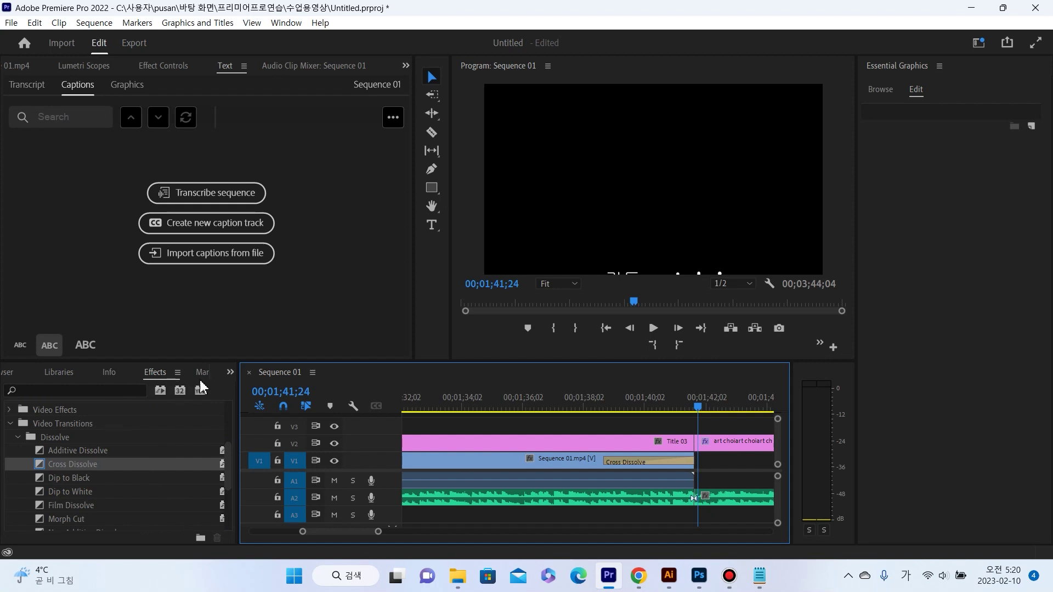
Create a 1920 x 1080 color matte at 29.97 fps with the dark gray color 252525, named Color Matte
left_click(230, 372)
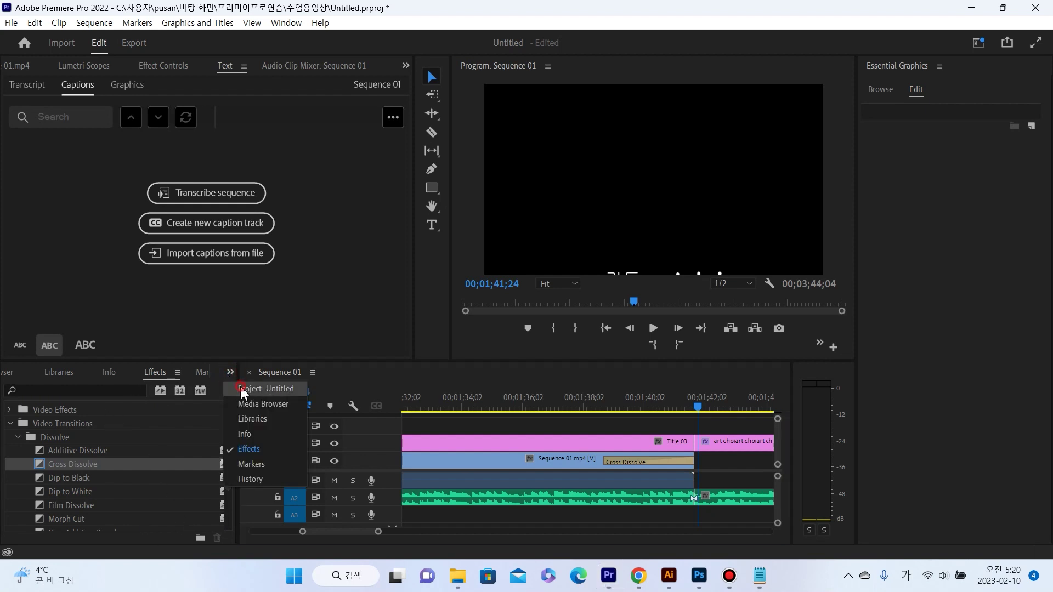
left_click(240, 388)
left_click_drag(224, 434, 287, 510)
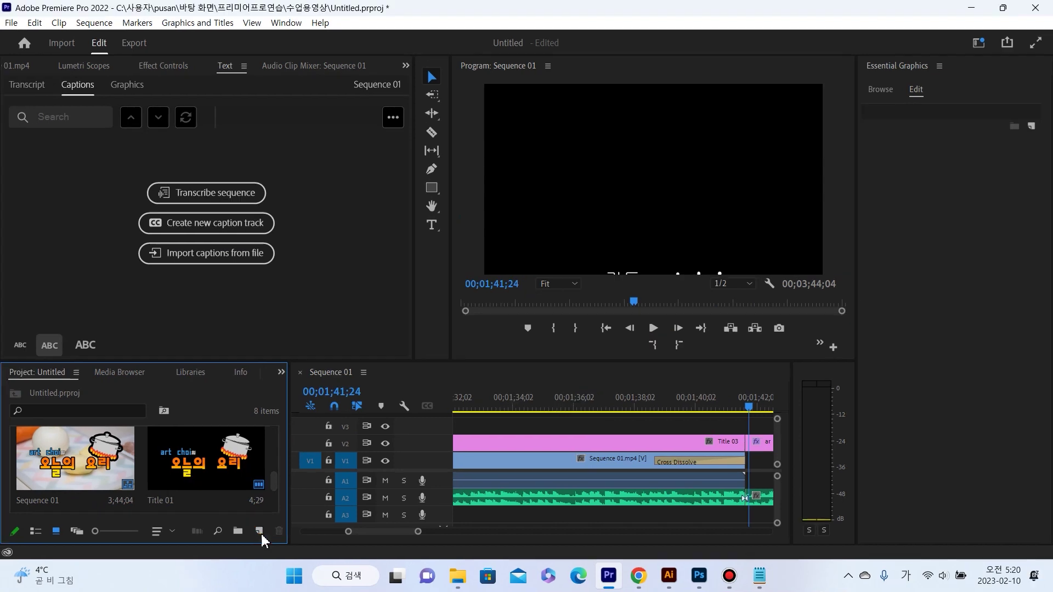
left_click(257, 517)
left_click(299, 486)
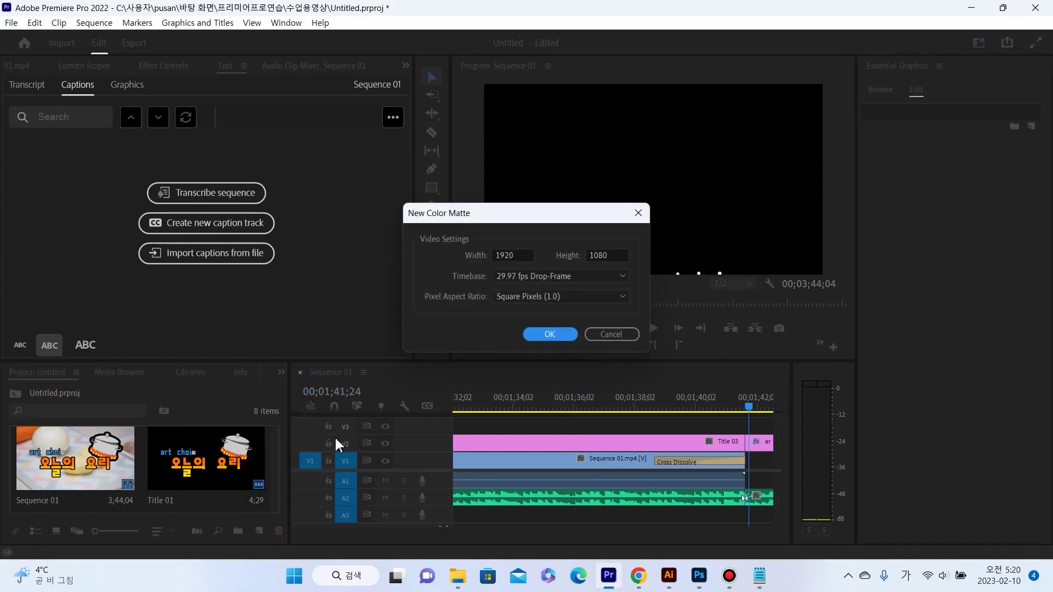
left_click(550, 333)
mouse_move(389, 258)
left_mouse_down()
mouse_move(347, 216)
mouse_move(387, 224)
mouse_move(346, 231)
left_mouse_up()
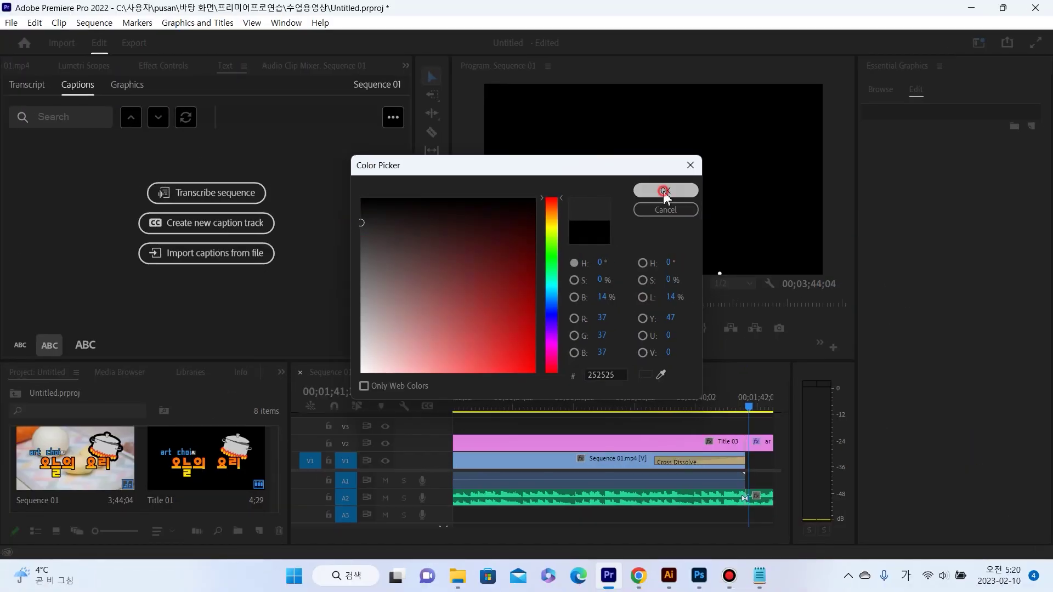
left_click(670, 190)
left_click(494, 308)
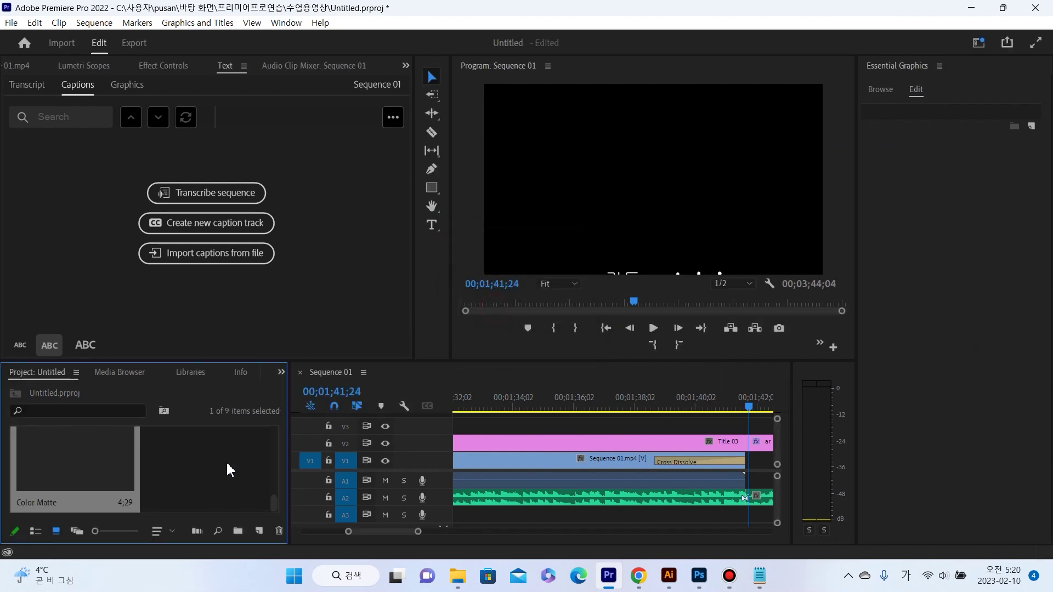
Place the Color Matte on V1 directly after the video clip, beneath the rolling credits, and play back from 00;01;41;10
left_click_drag(94, 470, 712, 467)
left_click(703, 405)
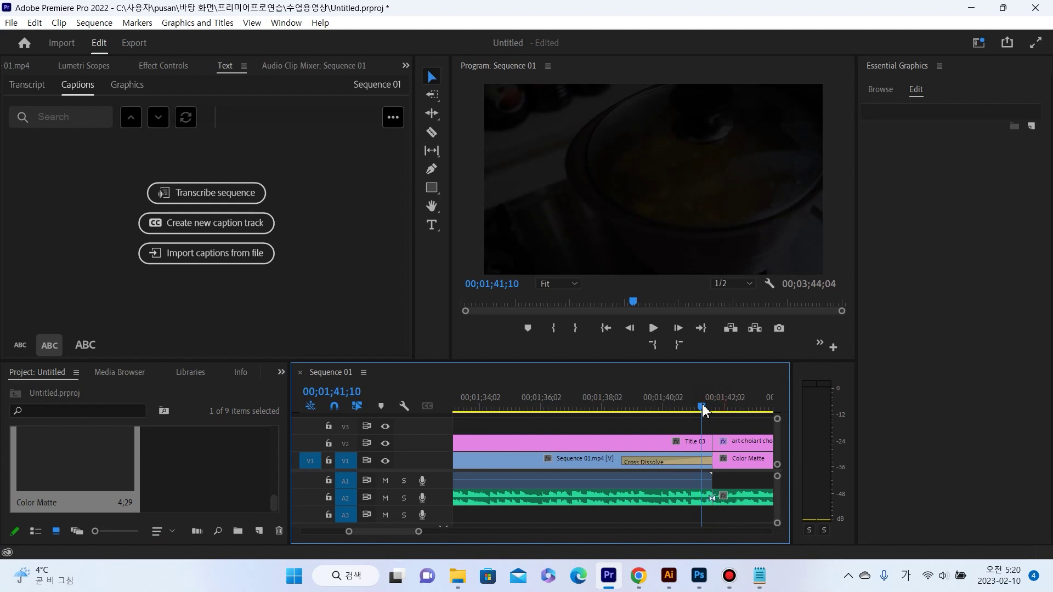
key("space")
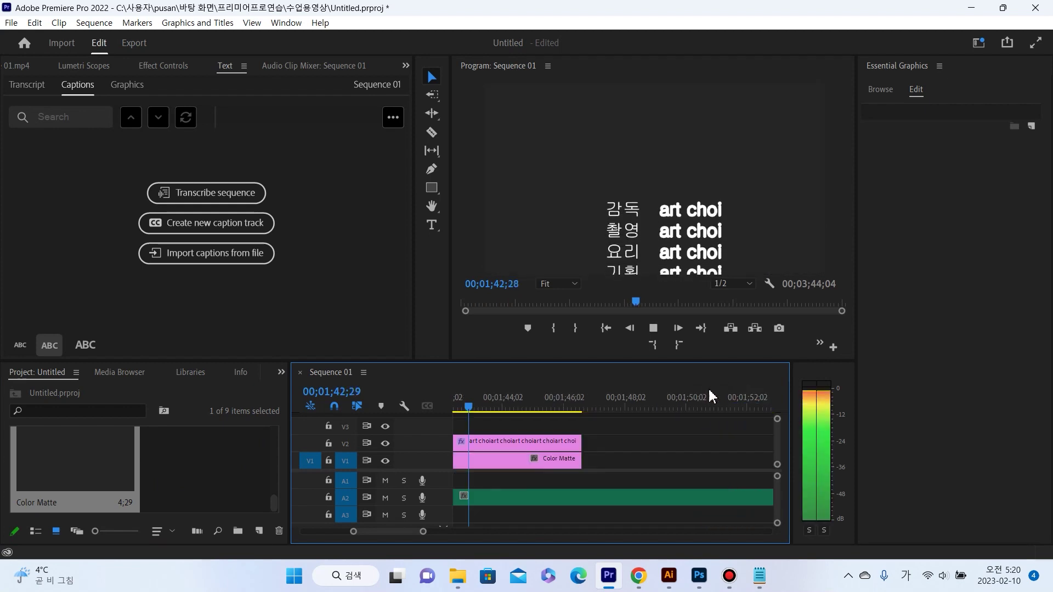
key("space")
Add the 아트초이.png logo to the rolling credits graphic as a layer below the names, scaled to 66%
left_click(520, 444)
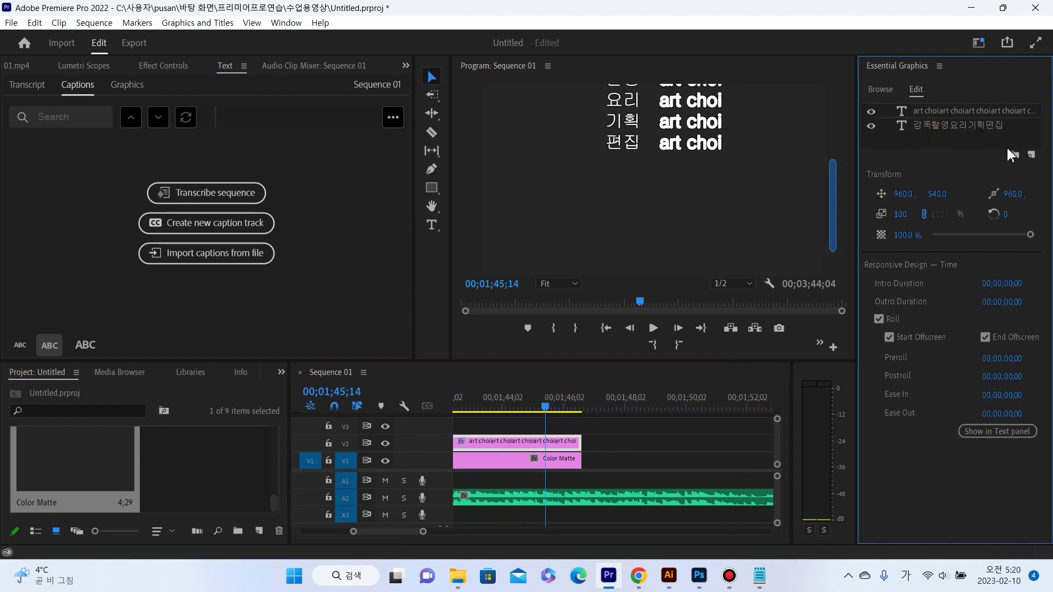
left_click_drag(276, 512, 266, 464)
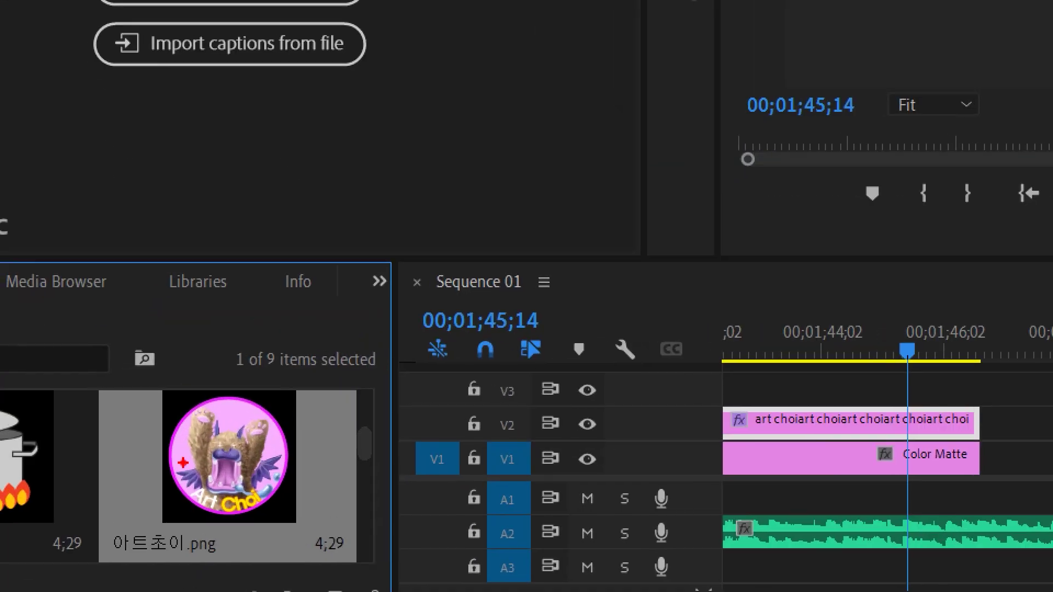
mouse_move(251, 460)
left_mouse_down()
mouse_move(155, 455)
mouse_move(211, 462)
mouse_move(812, 175)
mouse_move(969, 144)
left_mouse_up()
left_click_drag(664, 134, 674, 242)
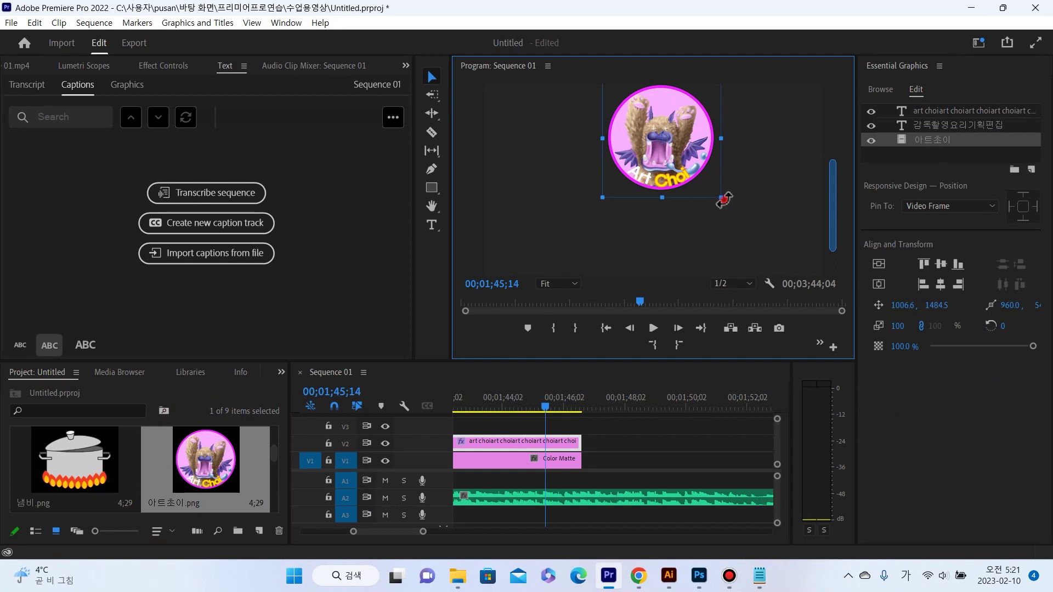
left_click_drag(719, 198, 678, 212)
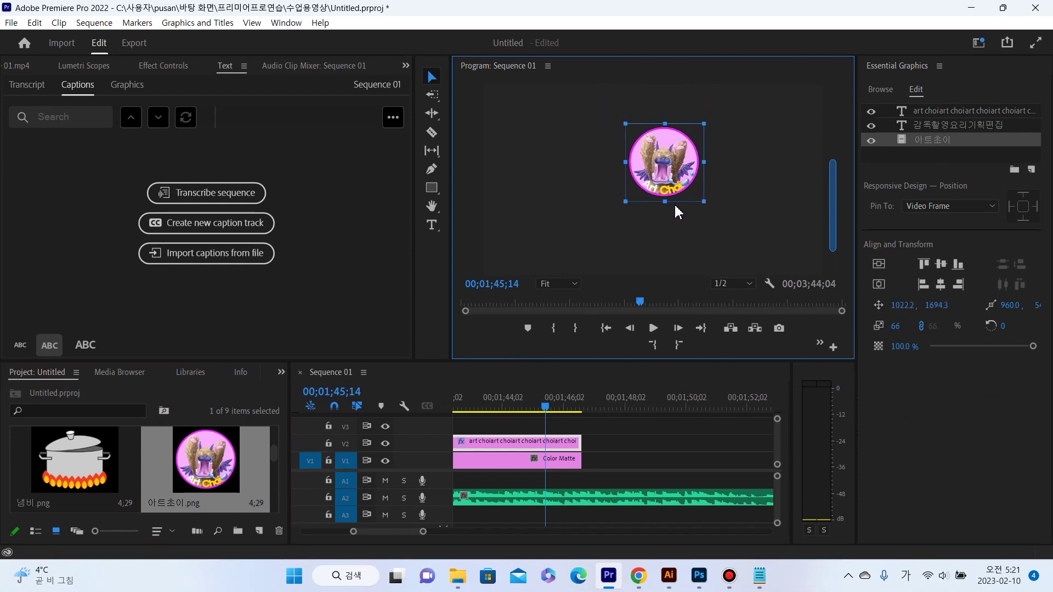
left_click(717, 206)
Move the logo layer up to about 1033.8, 1037.7 below the credit names and play back from 00;01;38;26
left_click_drag(547, 411, 509, 411)
left_click(927, 144)
left_click_drag(677, 267, 674, 151)
left_click_drag(494, 402, 446, 411)
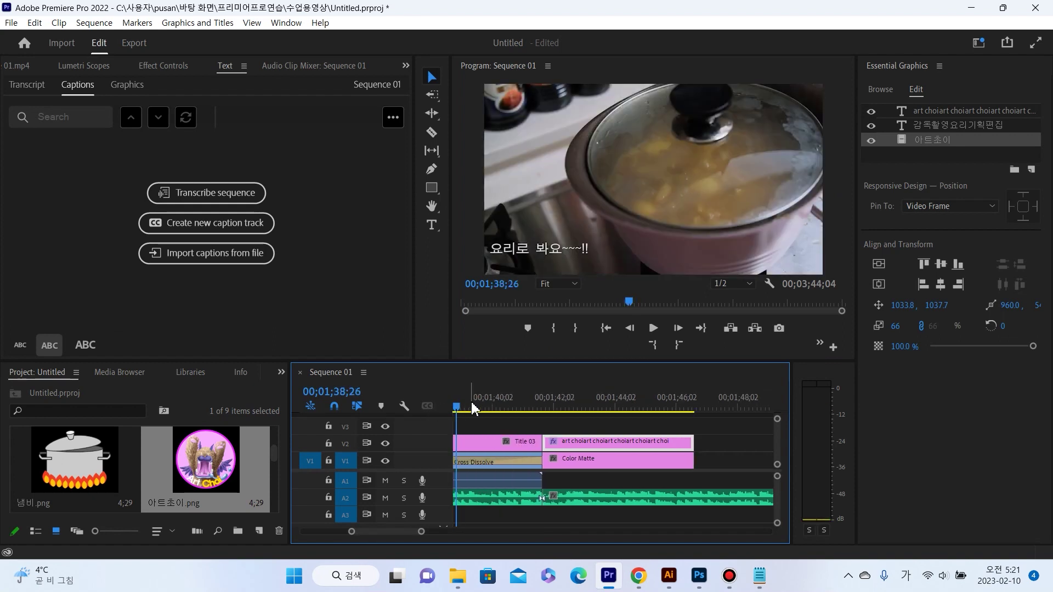
key("space")
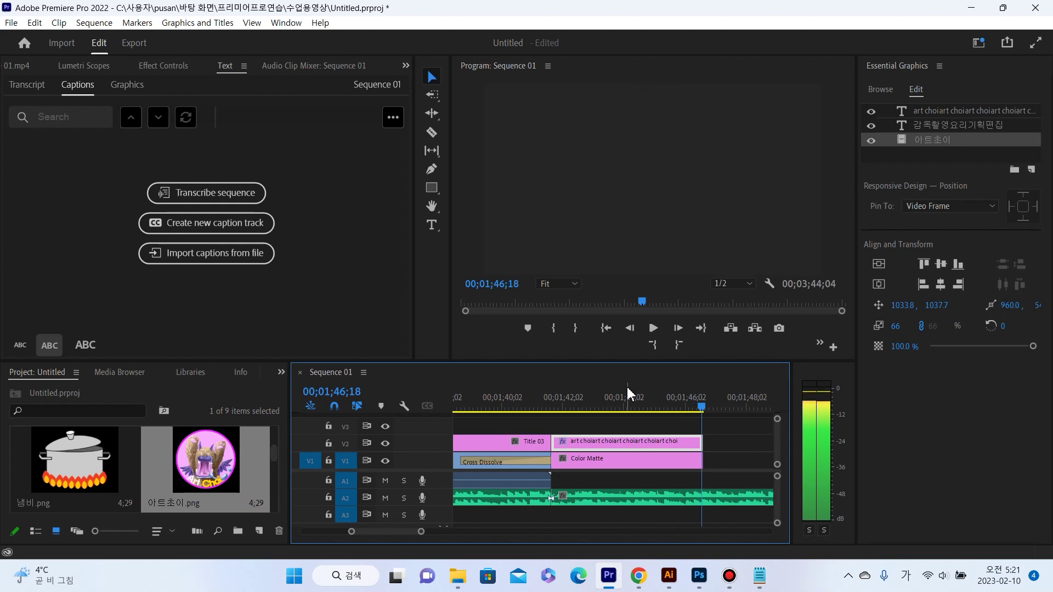
key("space")
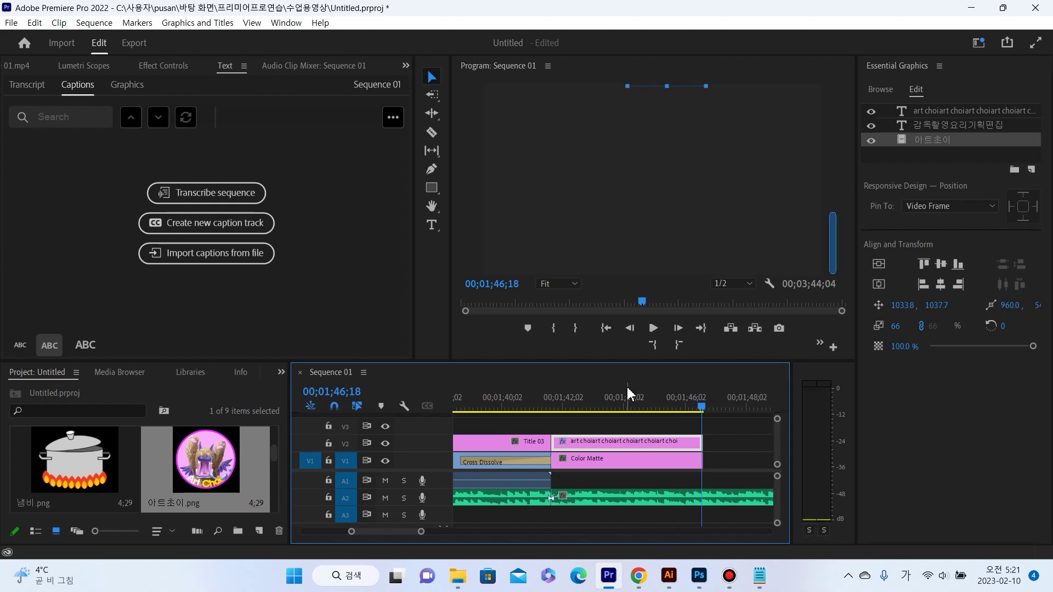
Cut the A2 music at 00;01;46;20, where the credits end, and delete the remaining audio
key("Right")
key("Right")
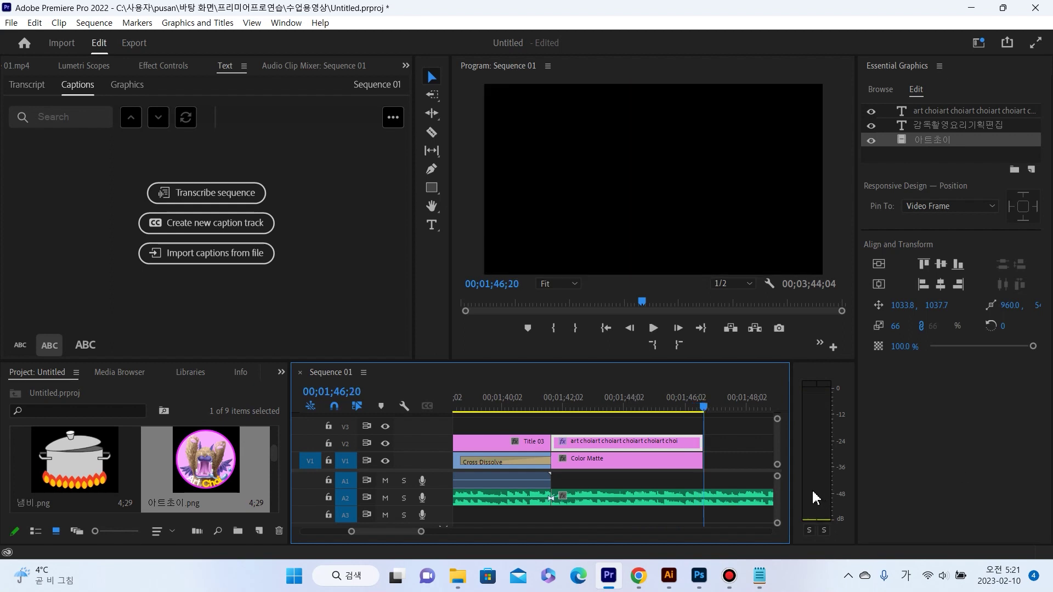
left_click(732, 529)
key("ctrl+k")
left_click(733, 497)
key("Delete")
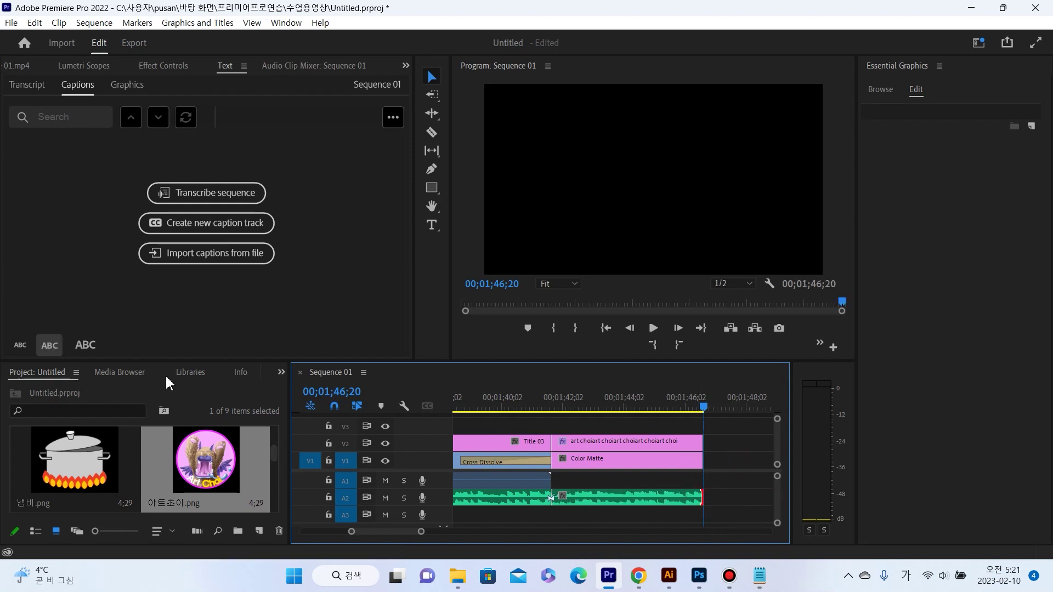
Apply a Constant Power crossfade to the end of the A2 music with a duration of 00;00;02;00
left_click(281, 378)
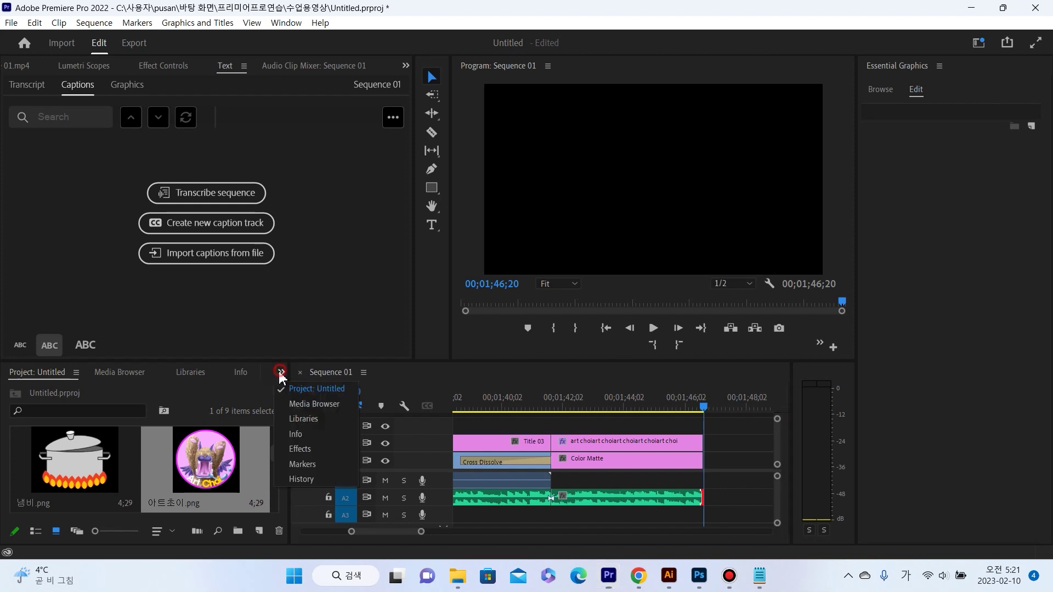
left_click(296, 448)
scroll(90, 453, "up", 2)
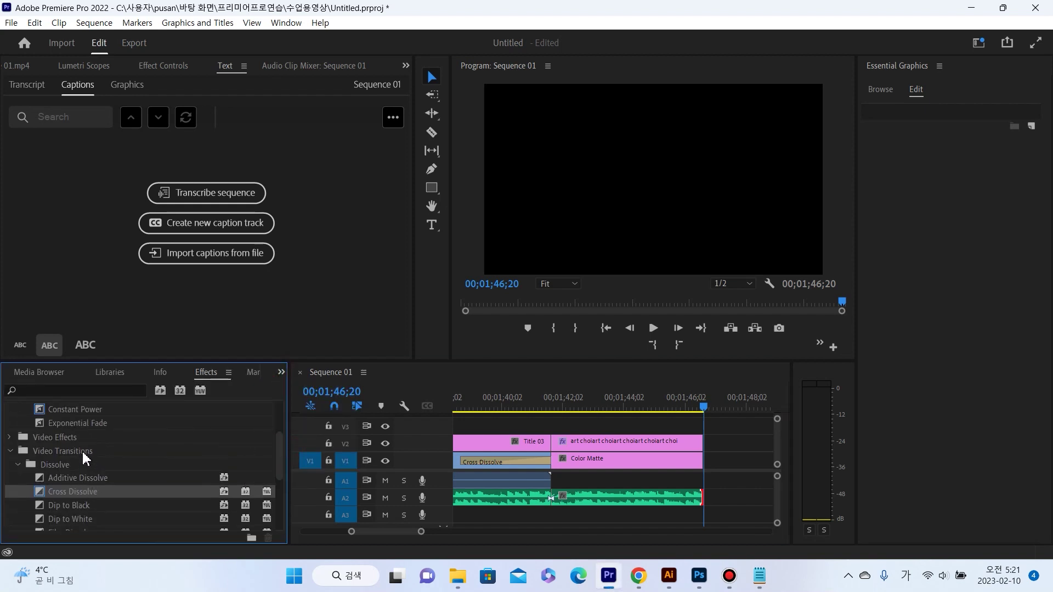
scroll(85, 456, "up", 2)
left_click(82, 438)
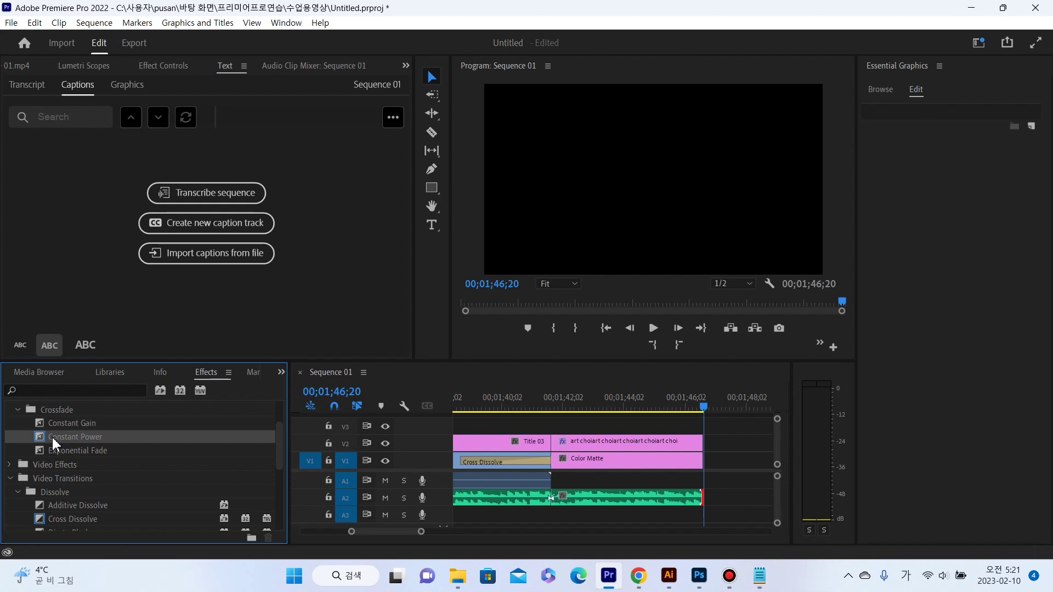
left_click_drag(61, 433, 432, 437)
left_click_drag(707, 500, 697, 499)
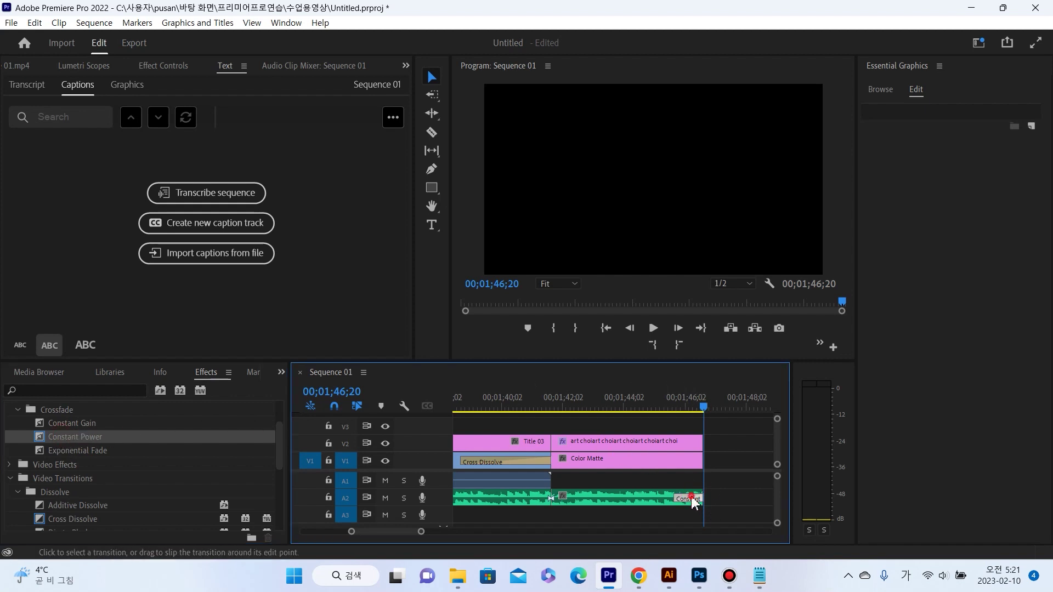
double_click(693, 498)
left_click(509, 278)
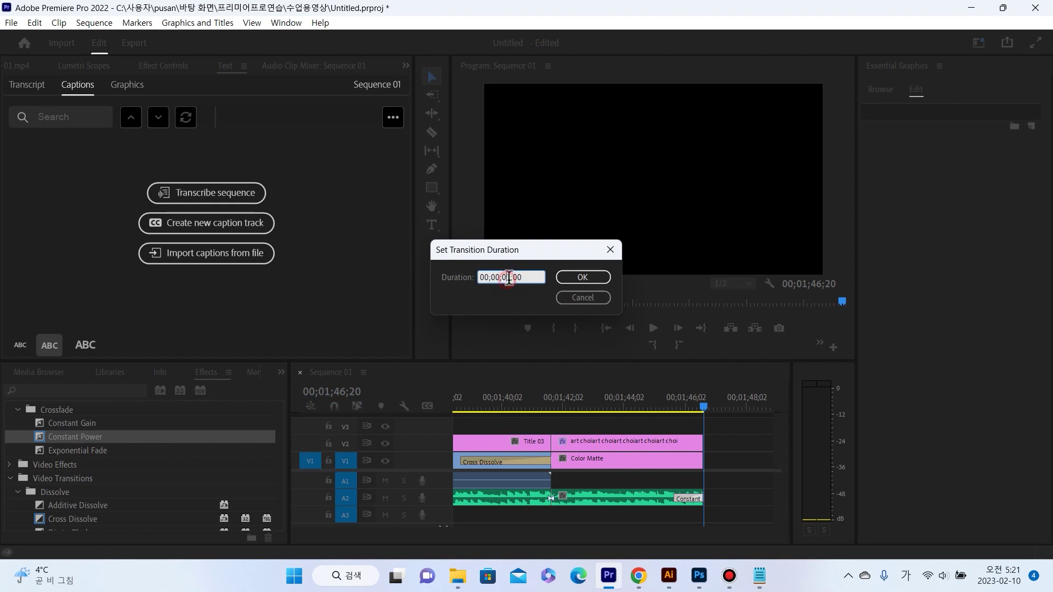
left_click(582, 277)
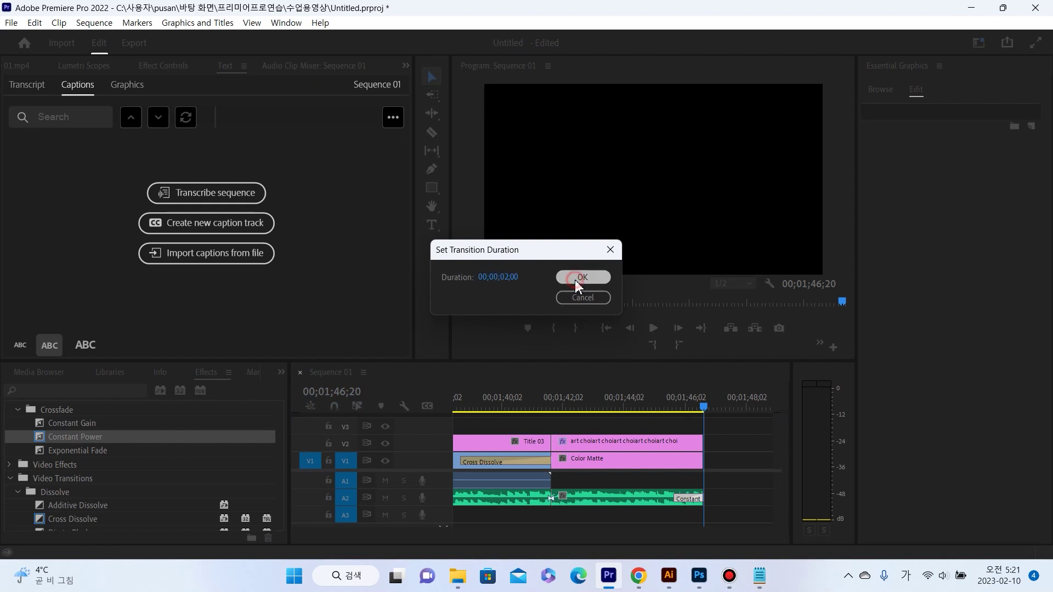
Play back the closing credits with the music fade-out and return the playhead to 00;00;00;00
left_click_drag(630, 406, 505, 401)
key("space")
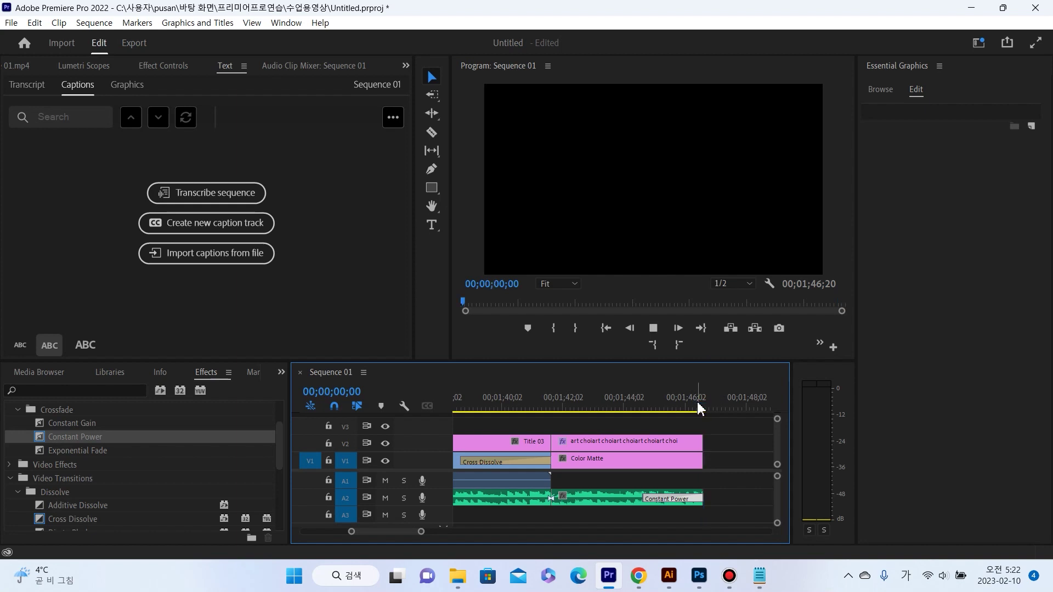
left_click_drag(674, 414, 299, 378)
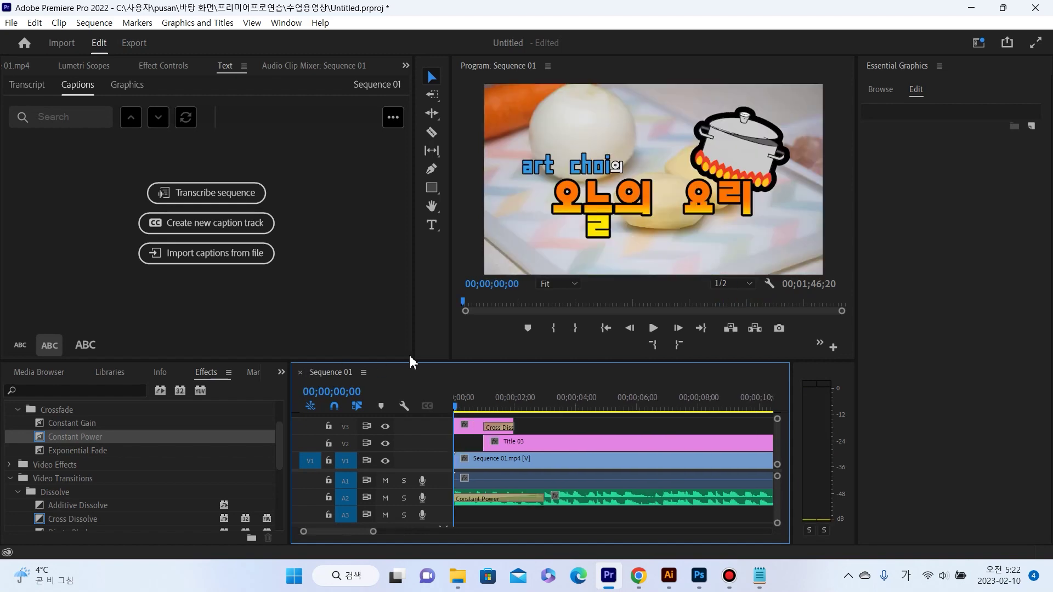
Play back the sequence from its start through the crawling subtitle section
left_click(457, 409)
left_click_drag(457, 410, 759, 409)
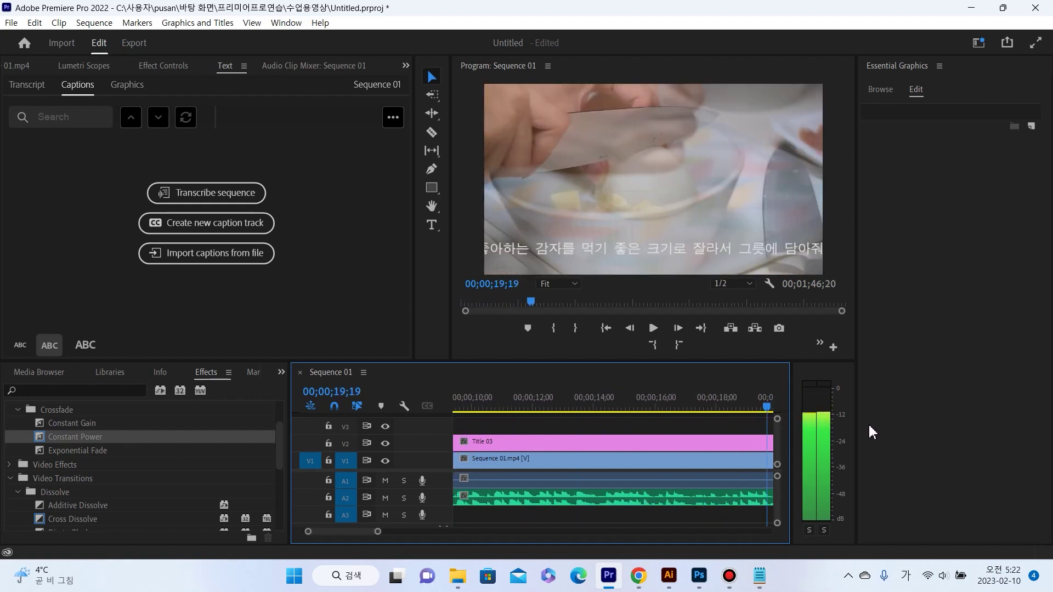
key("space")
Nest the video, title and credit clips on V1 to V3 with the A1 audio as Nested Sequence 01, leaving out the A2 music
key("minus")
key("minus")
key("minus")
key("minus")
key("equal")
key("equal")
key("minus")
left_click_drag(686, 464, 464, 410)
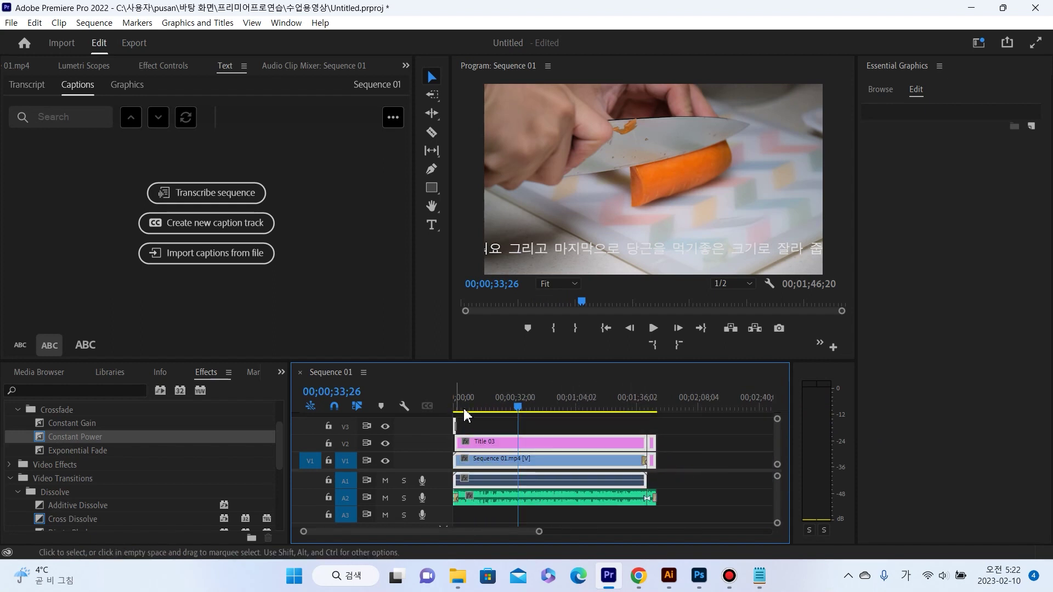
left_click(720, 443)
left_click(592, 483)
left_click_drag(691, 462, 434, 416)
right_click(547, 443)
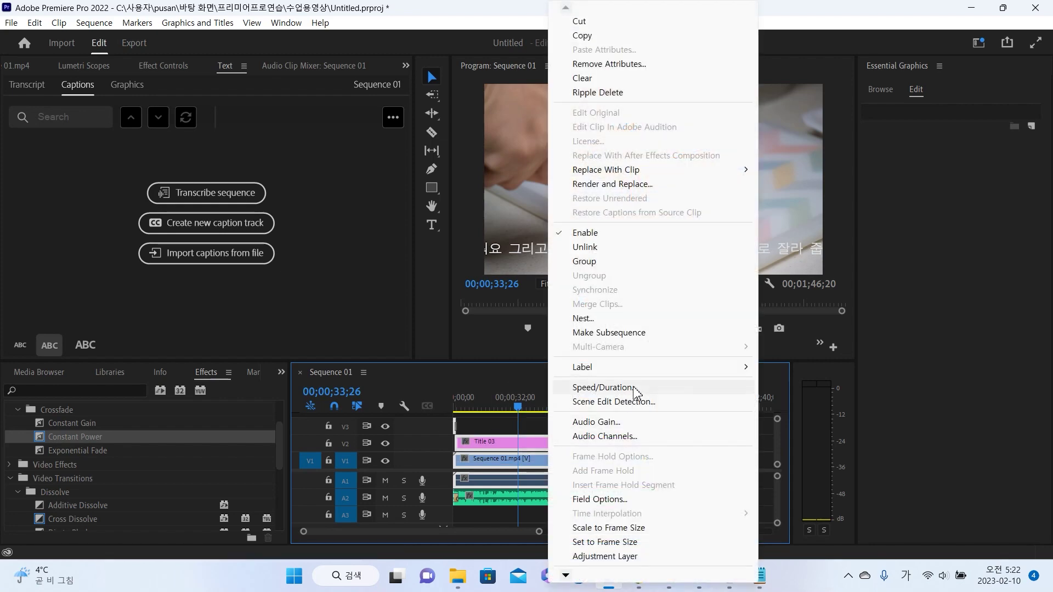
left_click(630, 319)
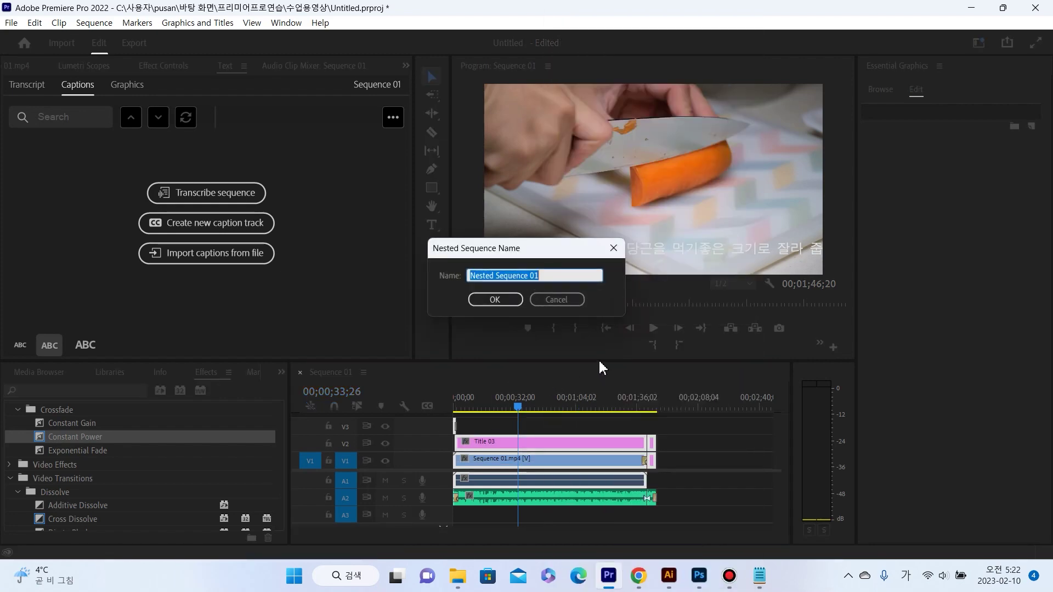
left_click(496, 299)
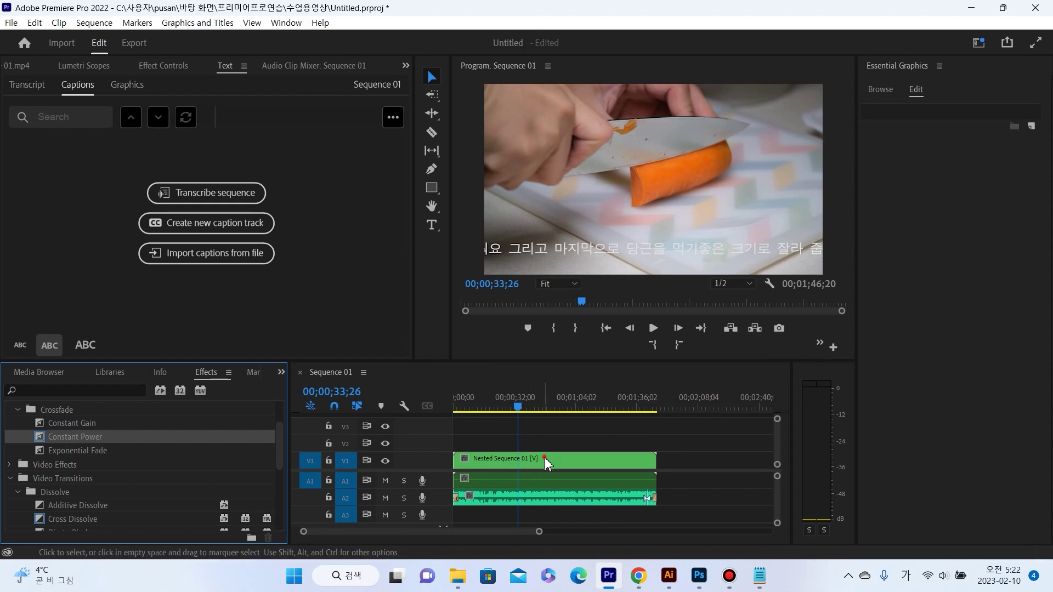
Apply a Cross Dissolve transition to the start of Nested Sequence 01 on V1
left_click_drag(518, 406, 458, 412)
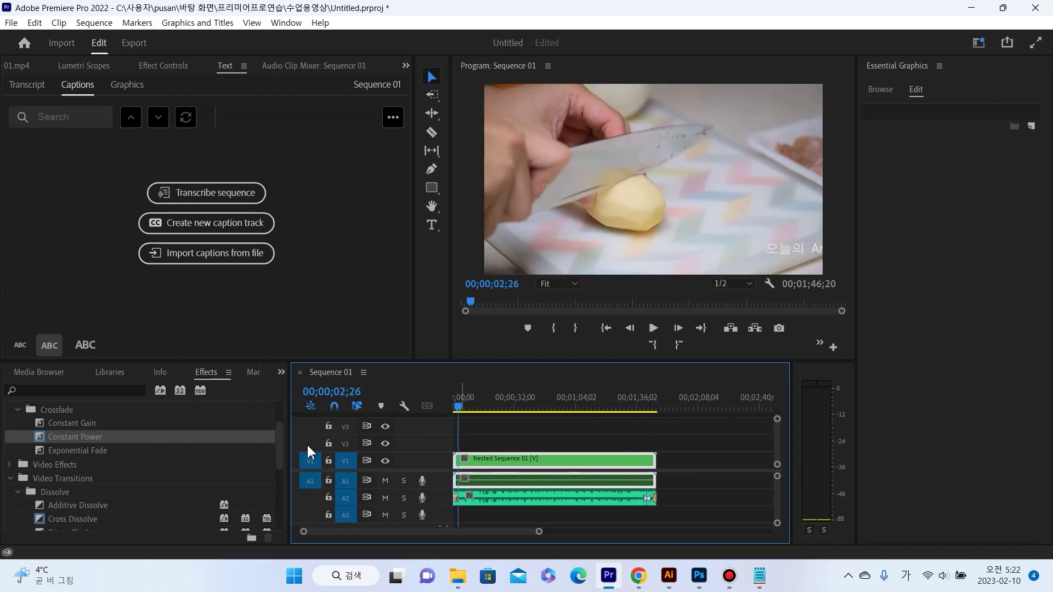
left_click(281, 372)
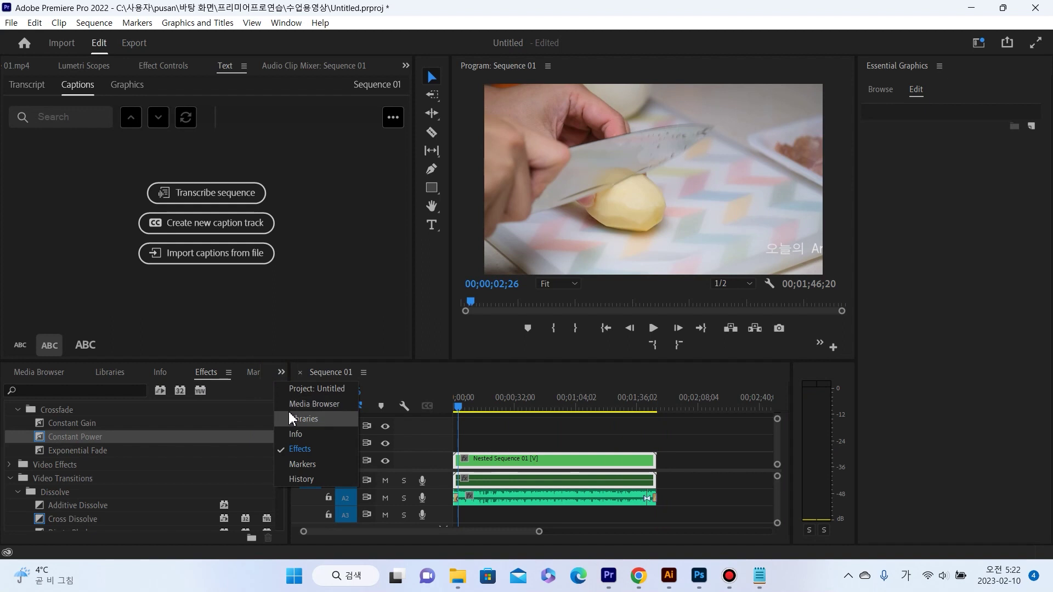
left_click(277, 449)
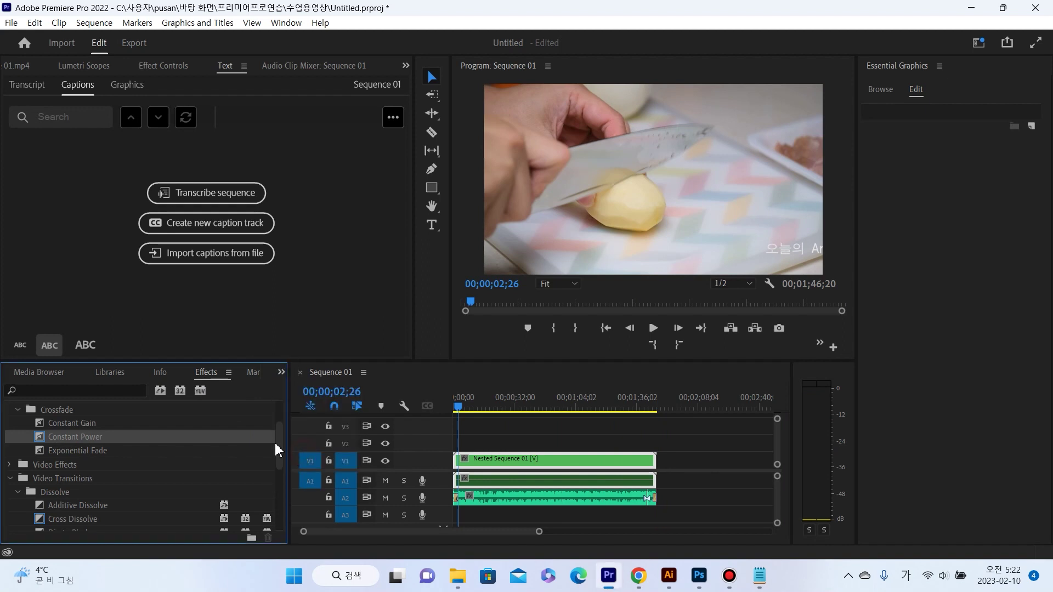
left_click_drag(284, 443, 282, 459)
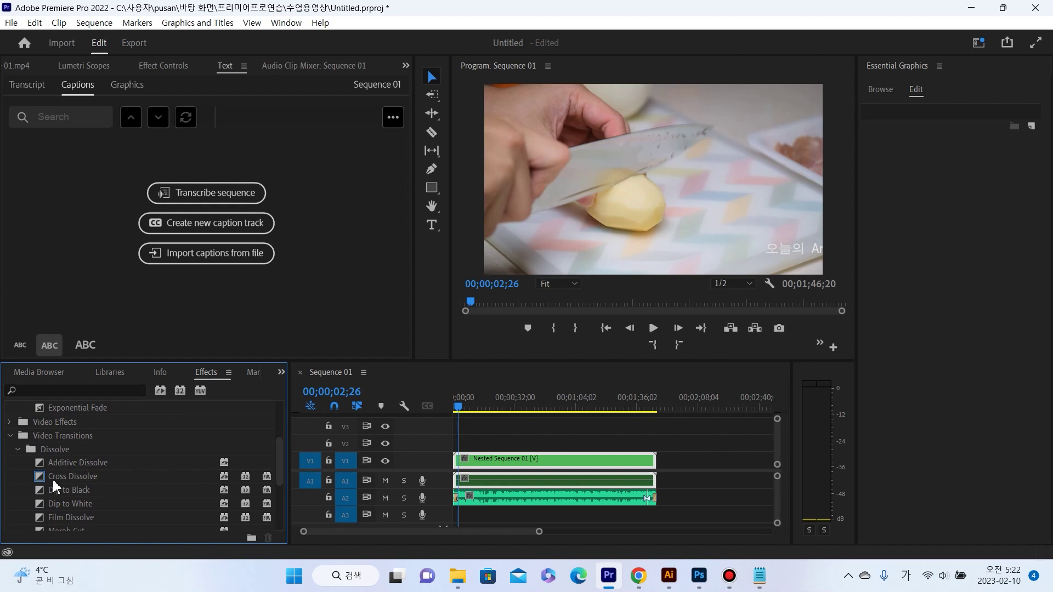
left_click_drag(53, 480, 392, 448)
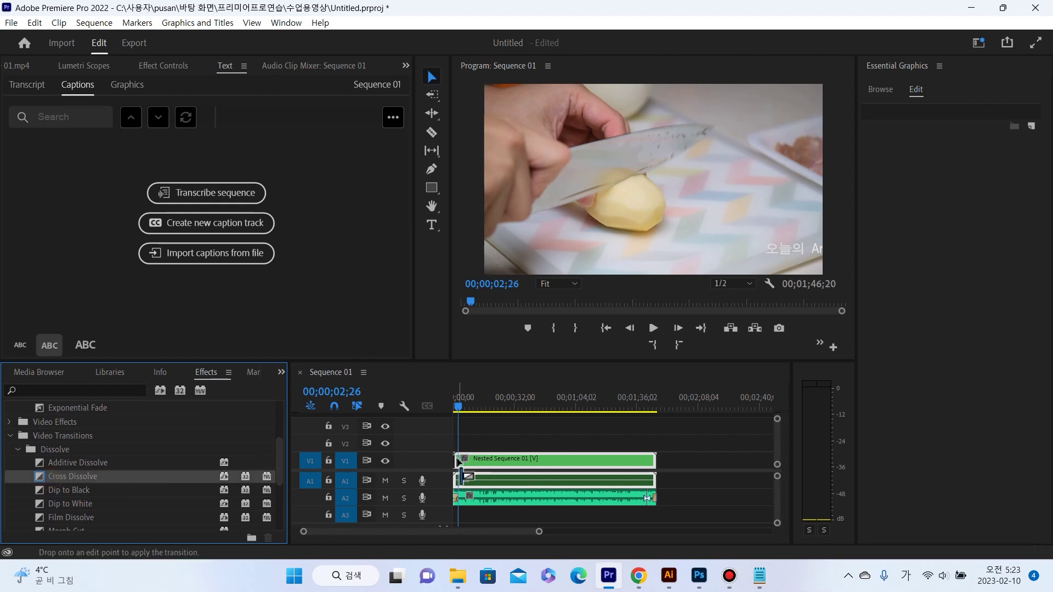
left_click_drag(458, 462, 459, 462)
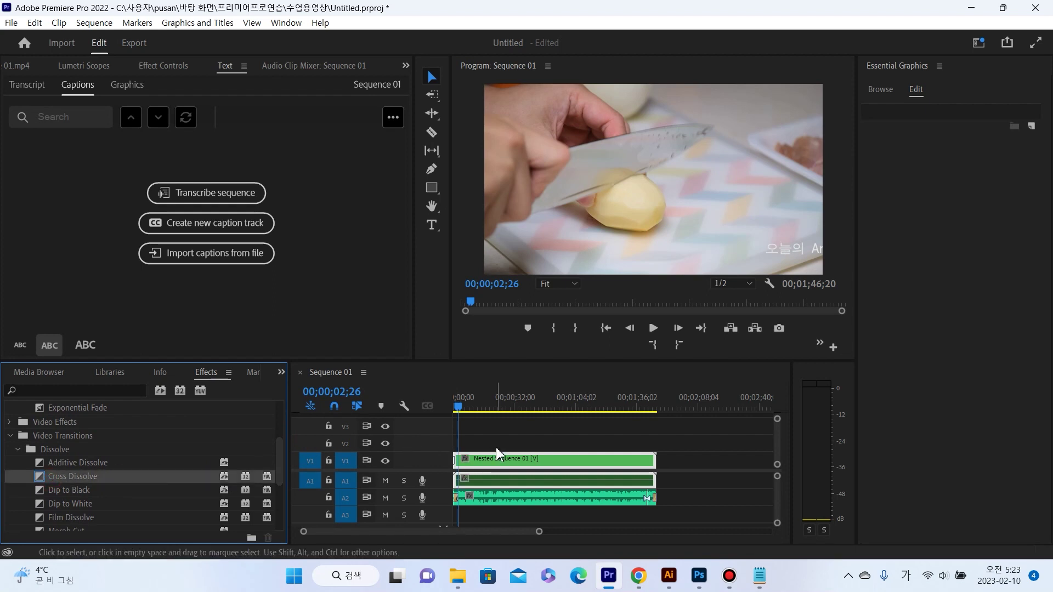
Play back the opening dissolve from 00;00;00;00 and return the playhead to the start
left_click(468, 457)
key("Home")
key("=")
key("=")
key("=")
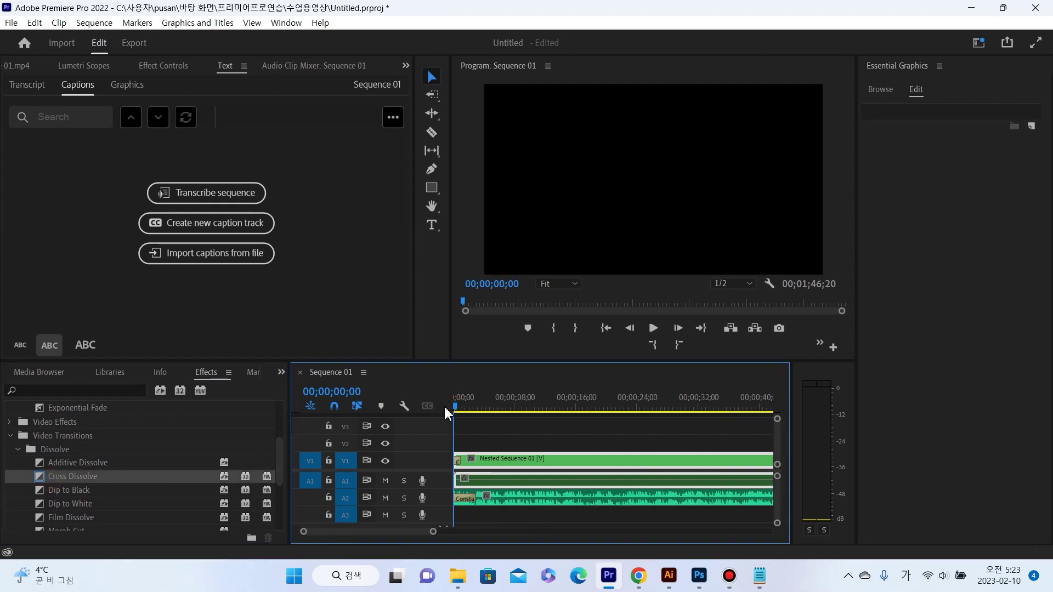
left_click(463, 464)
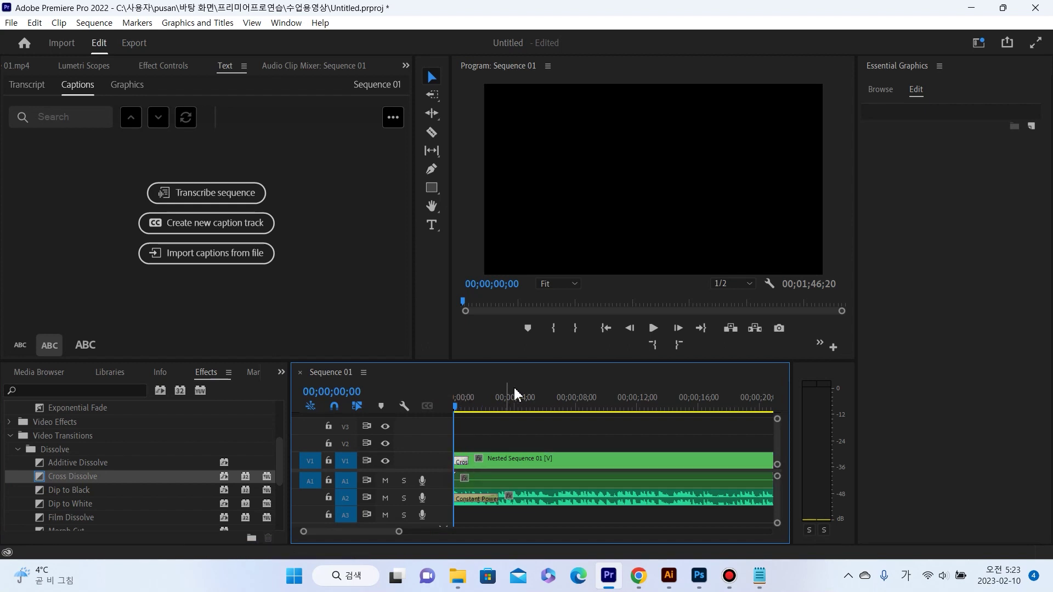
key("space")
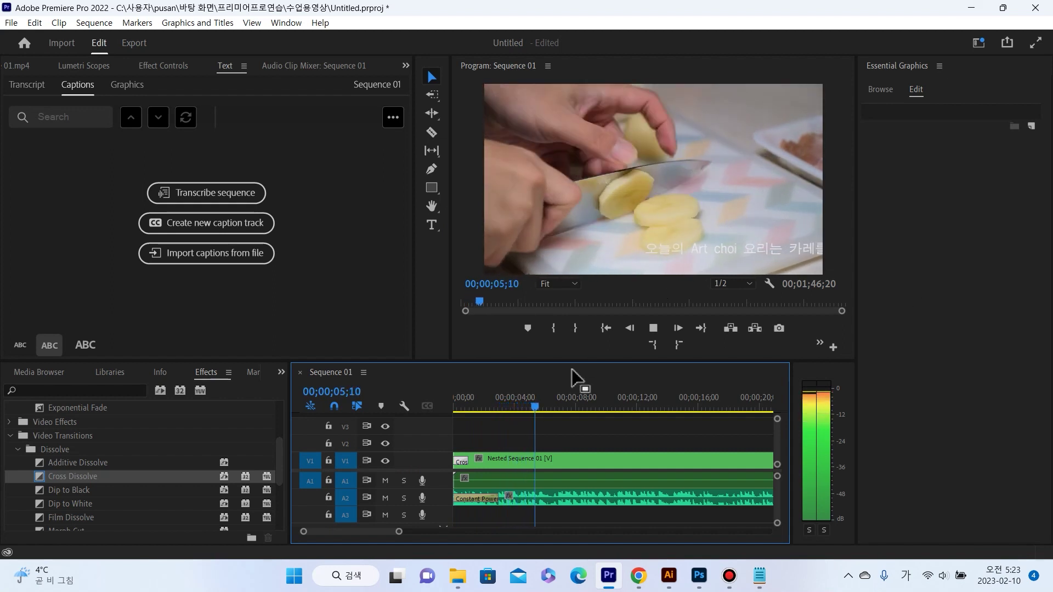
left_click_drag(555, 406, 428, 405)
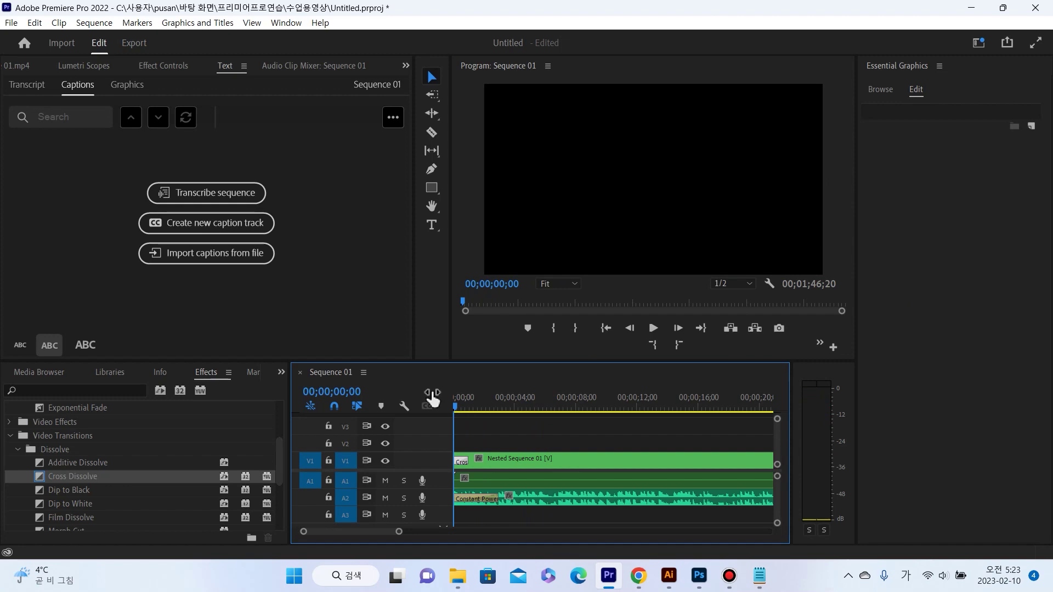
Open the media export settings for Sequence 01
left_click(12, 24)
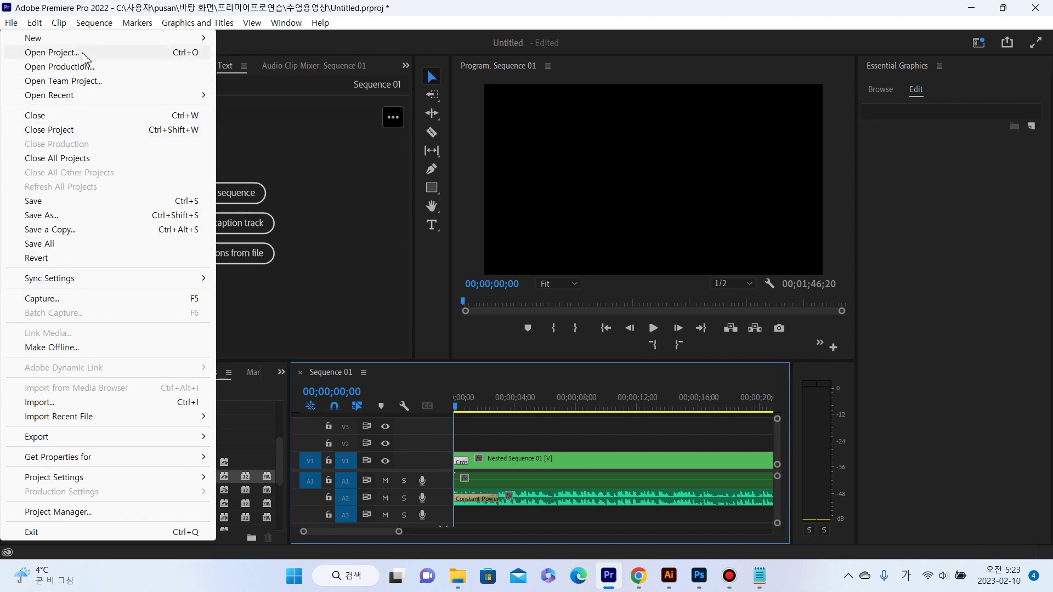
mouse_move(70, 438)
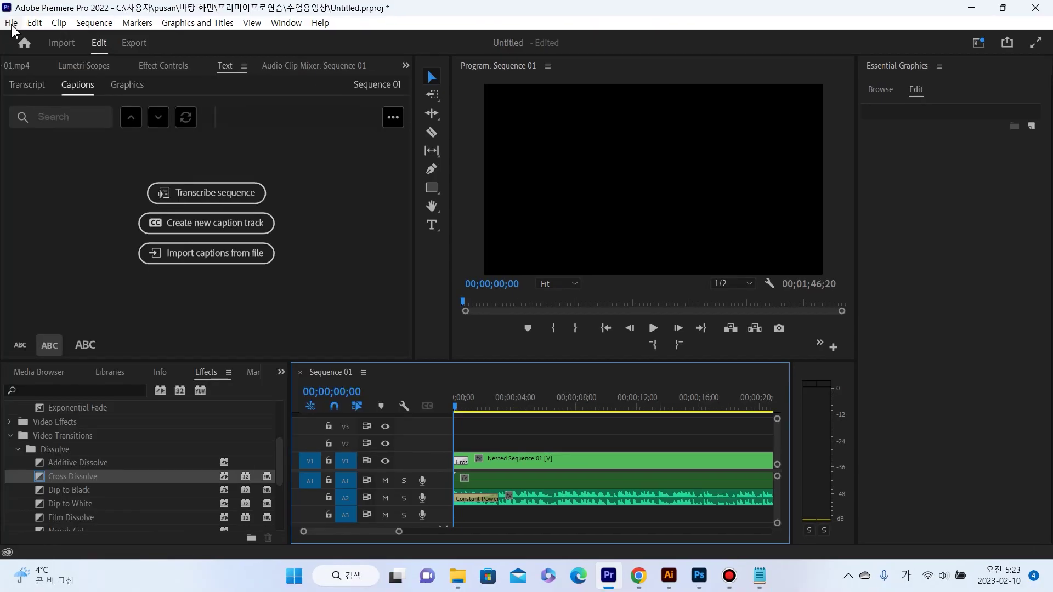
left_click(12, 23)
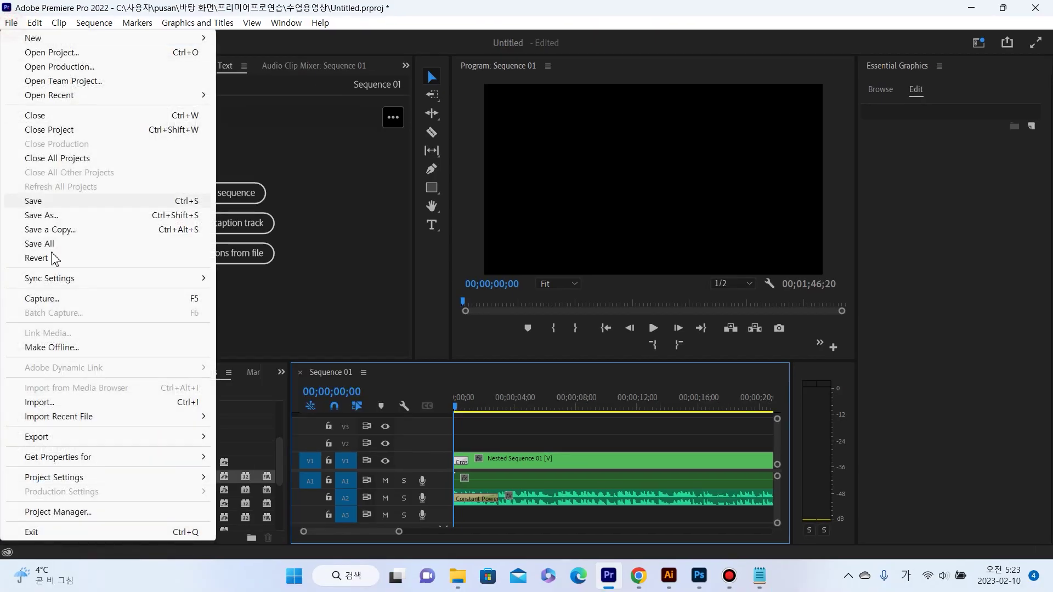
mouse_move(112, 445)
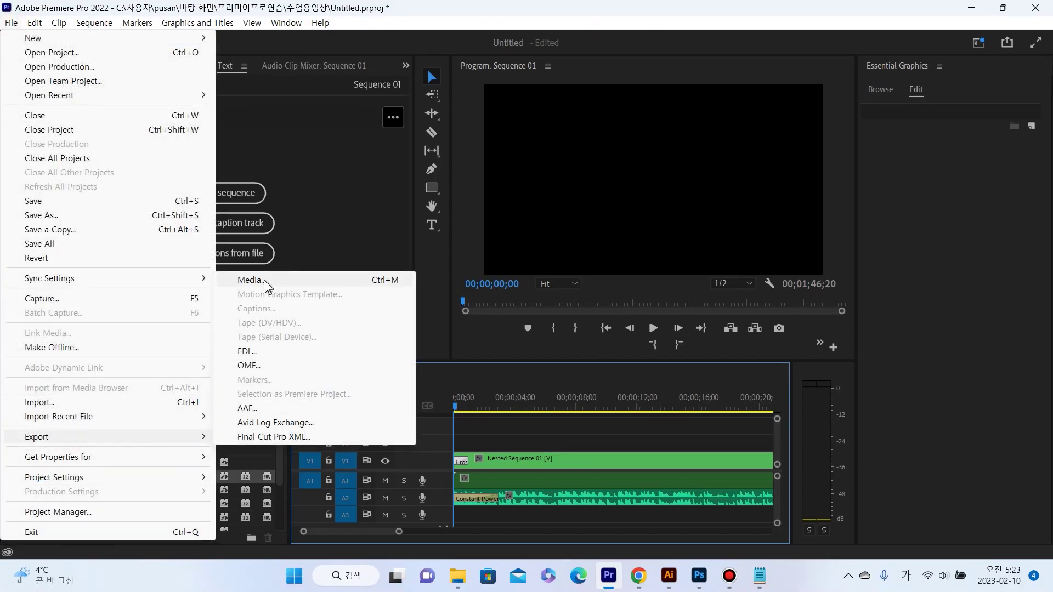
left_click(317, 280)
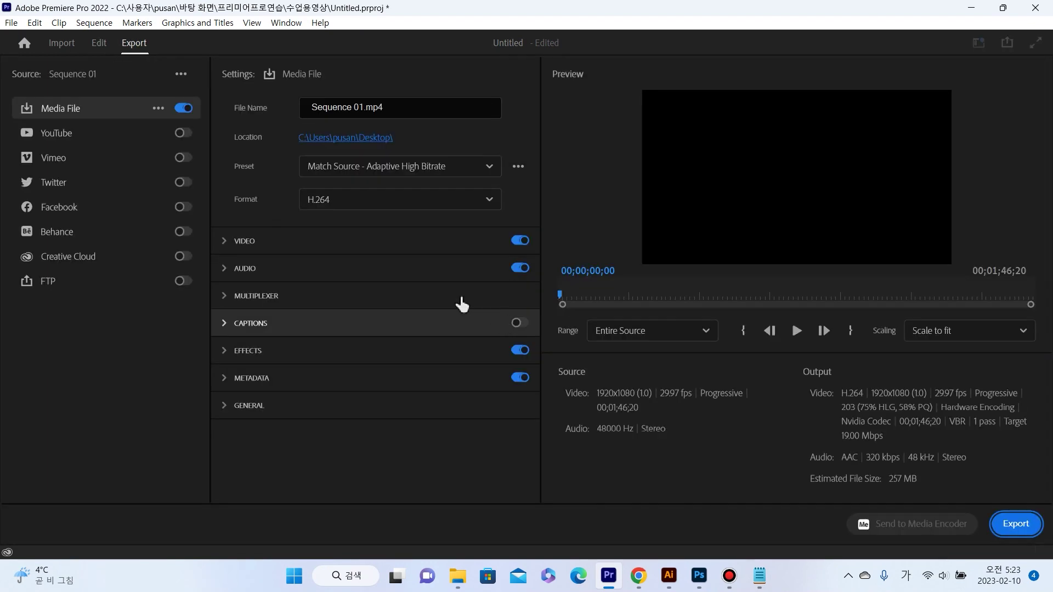
Name the export file 카레요리.mp4 and save it to the desktop
left_click(397, 108)
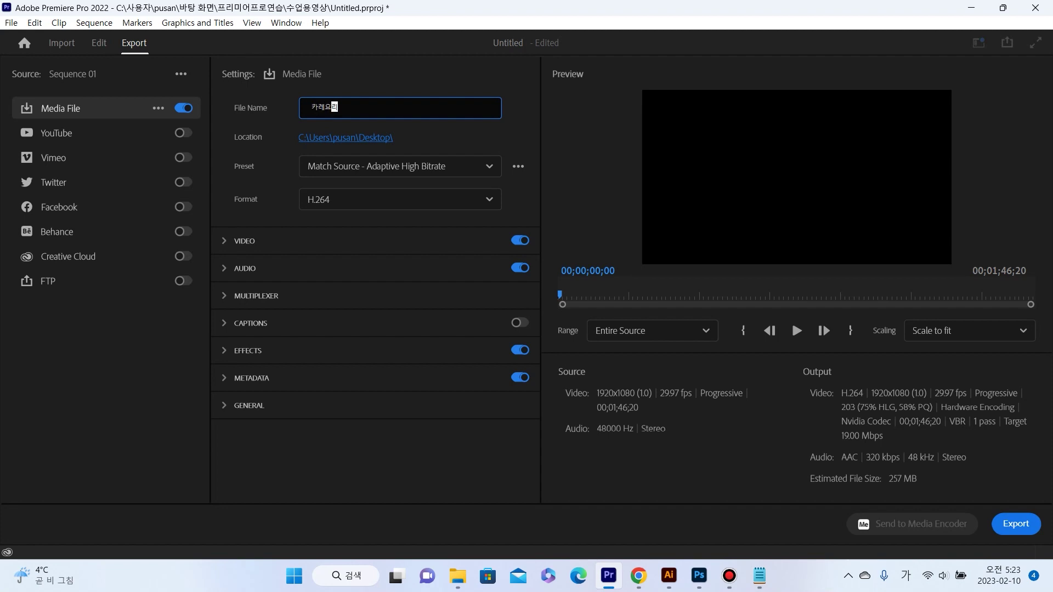
left_click(378, 138)
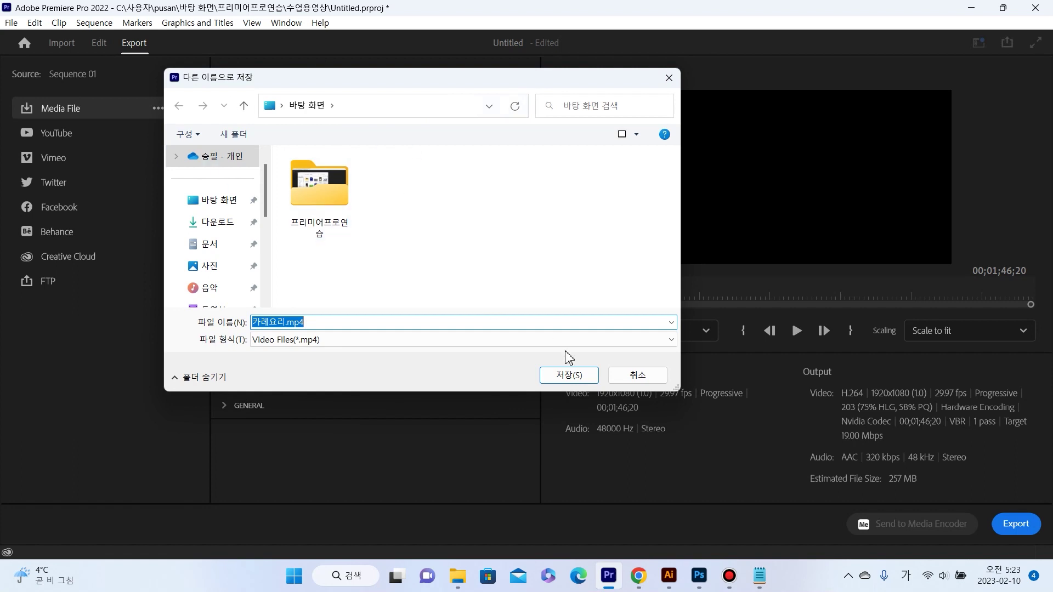
left_click(575, 376)
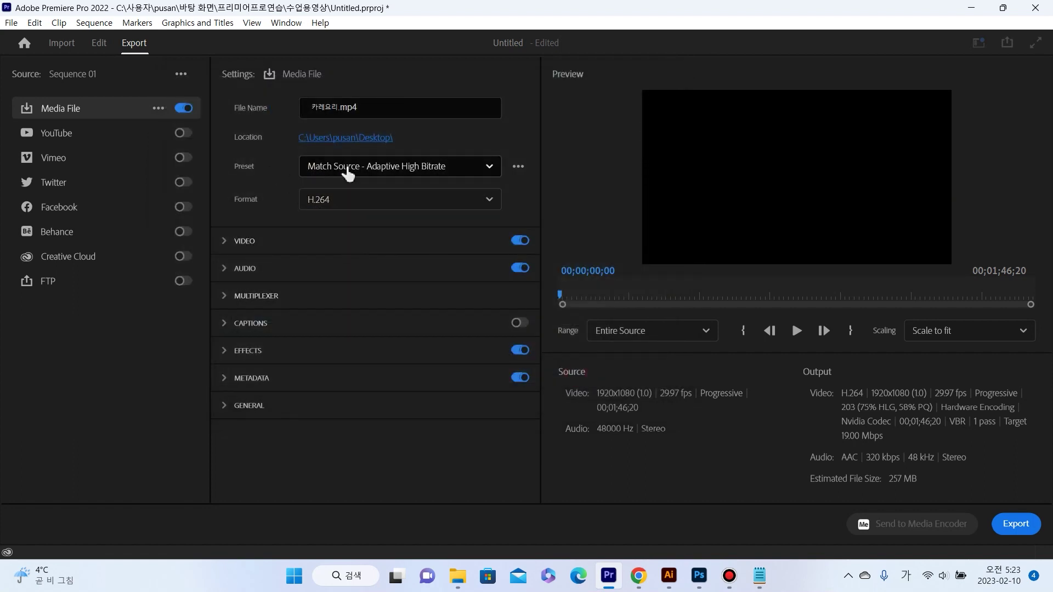
Choose the High Quality 1080p HD export preset and expand the full video settings down to the bitrate options
left_click(460, 166)
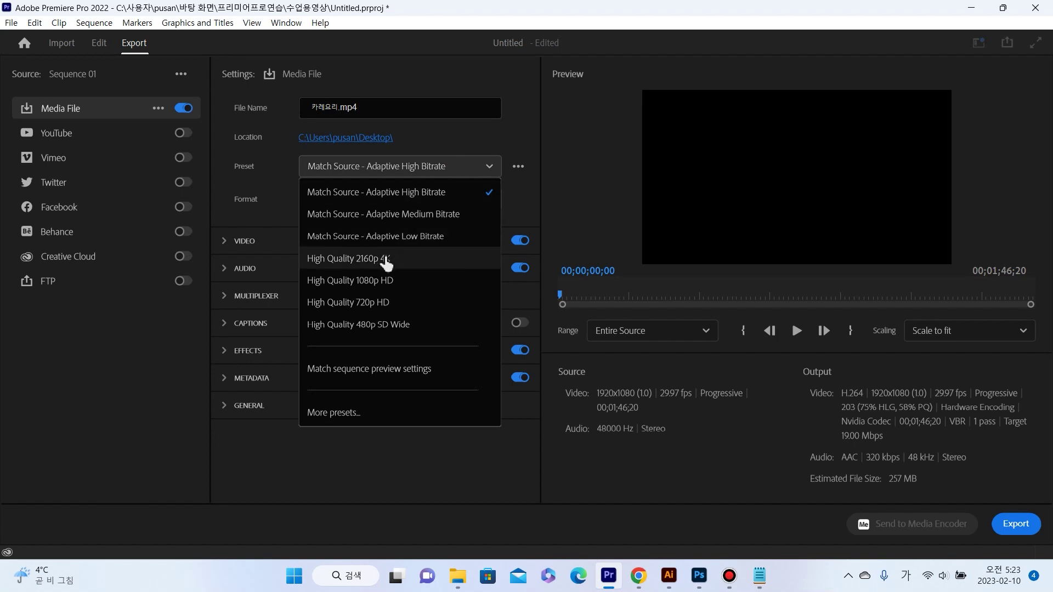
left_click(381, 192)
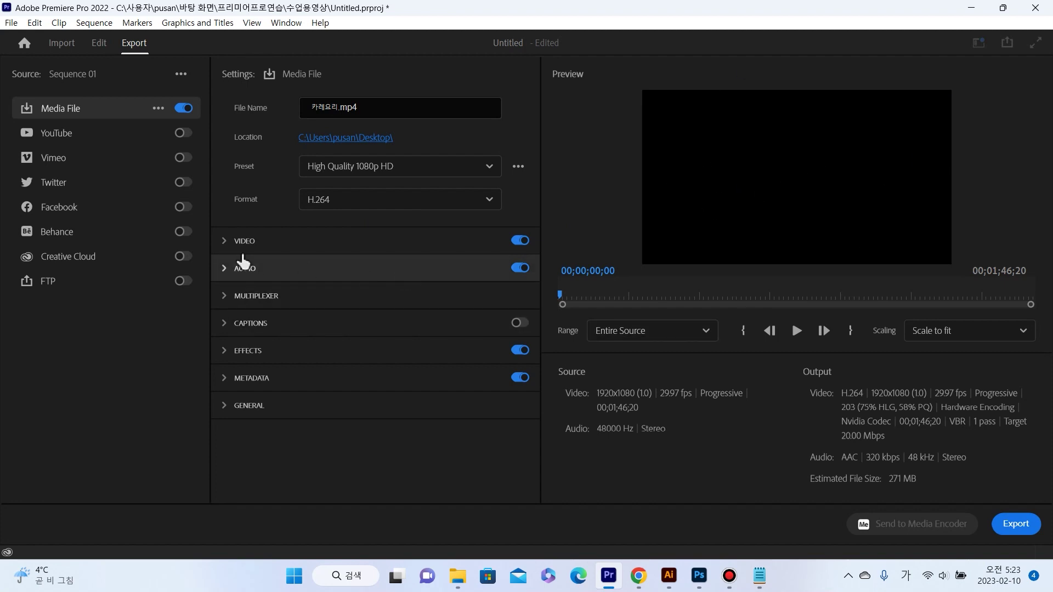
left_click(225, 244)
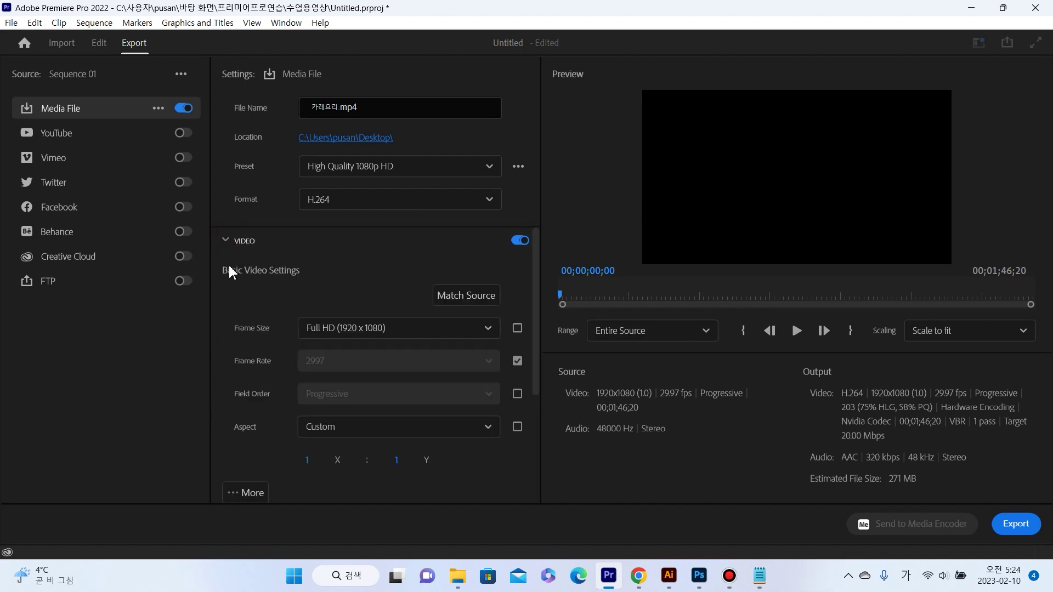
scroll(407, 312, "down", 2)
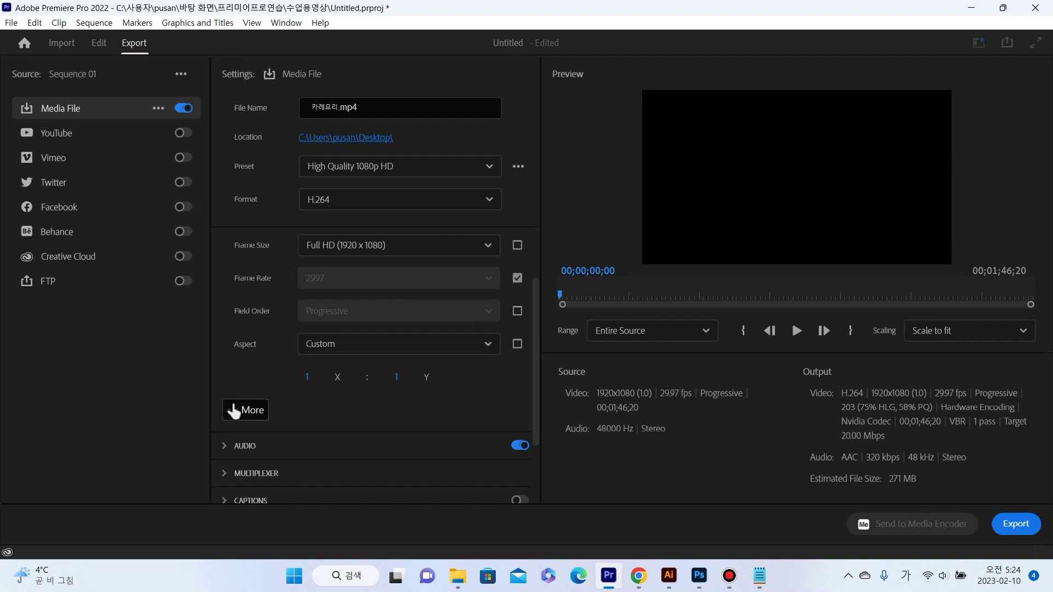
left_click(254, 406)
scroll(301, 357, "down", 8)
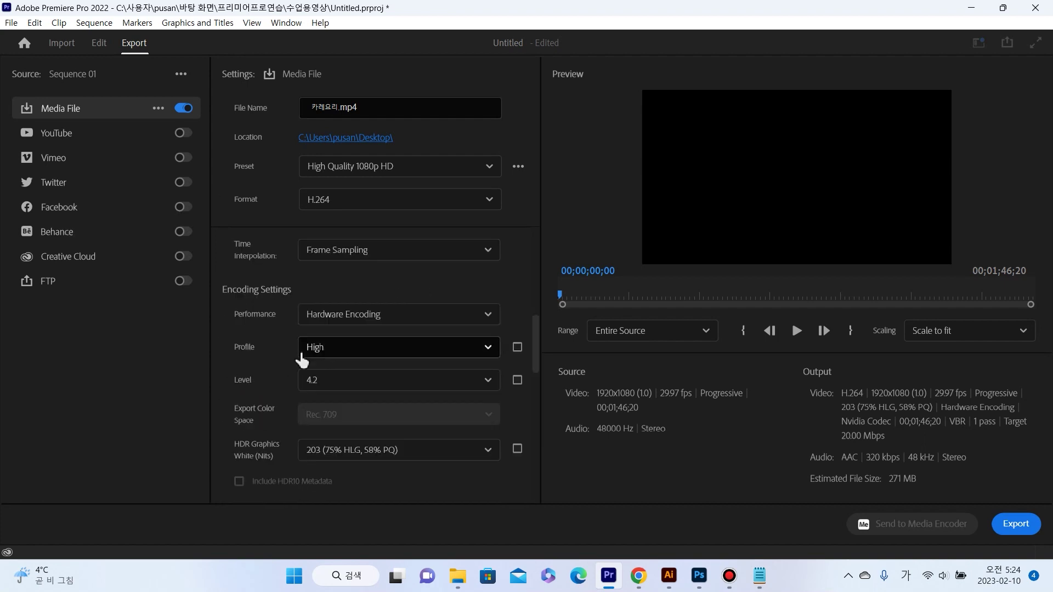
scroll(365, 354, "down", 10)
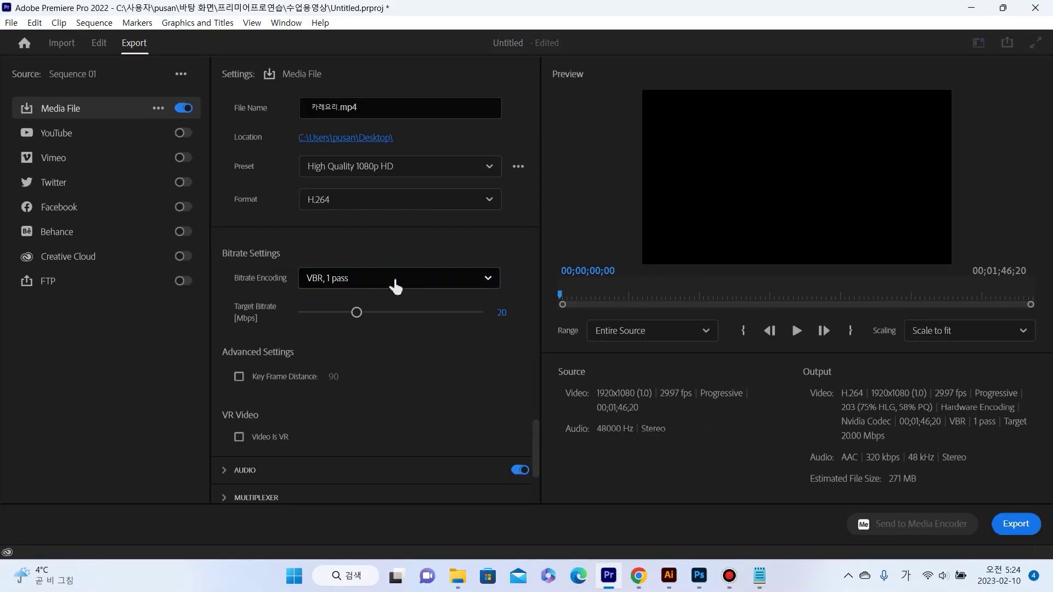
Try CBR as the bitrate encoding and set it back to VBR, 1 pass
left_click(423, 277)
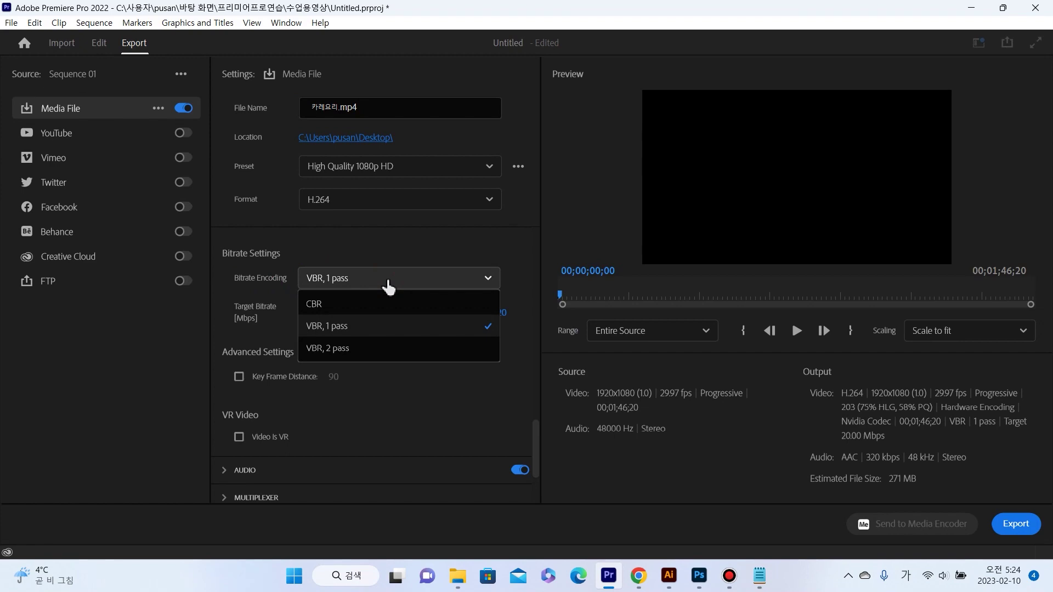
left_click(349, 305)
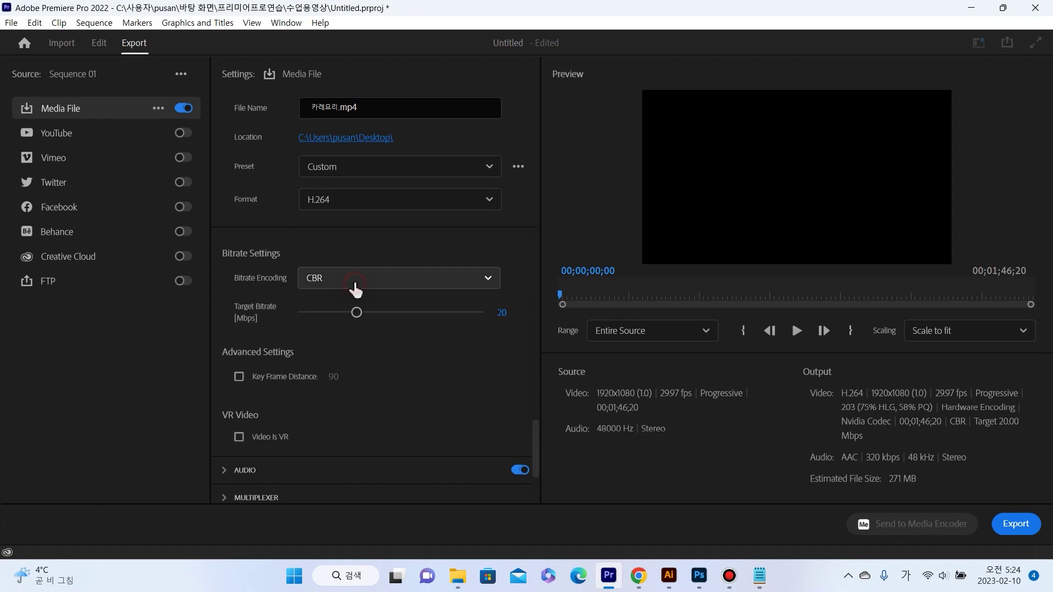
left_click(393, 292)
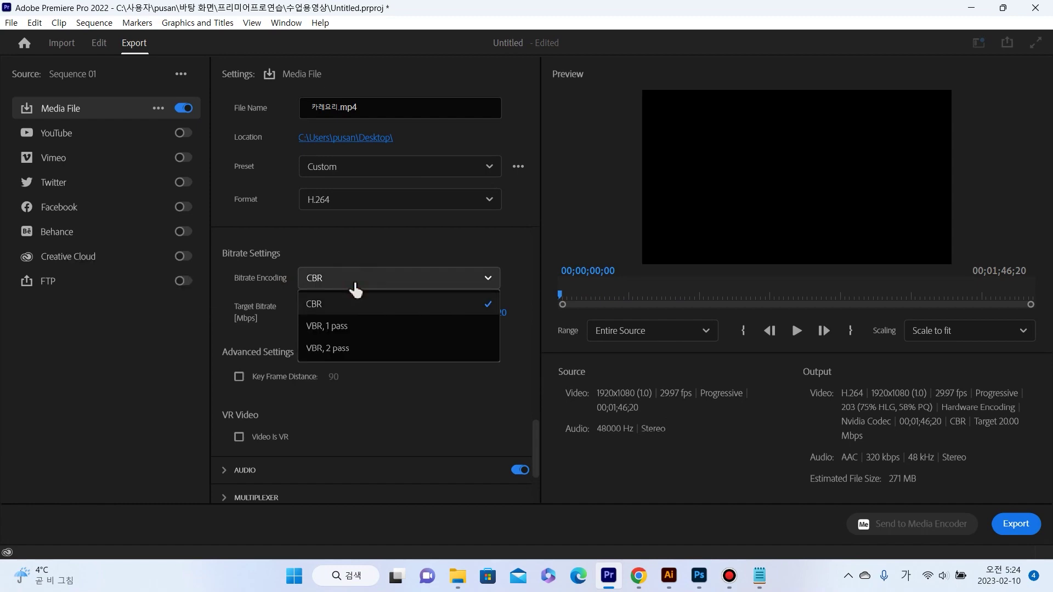
left_click(347, 329)
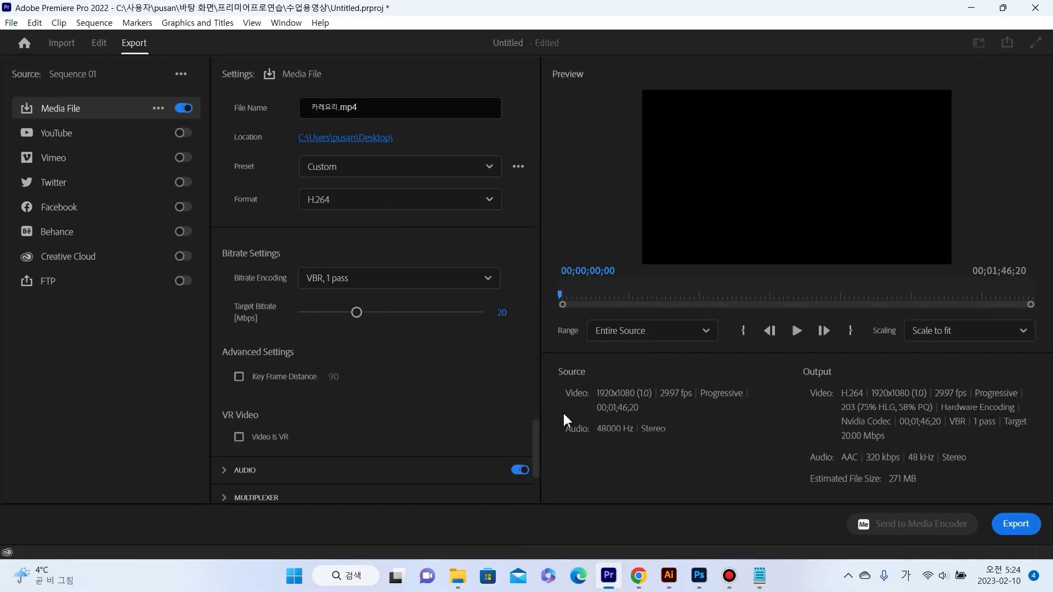
Export the video with the current settings and open the finished 카레요리 file from the desktop
left_click_drag(537, 434, 540, 223)
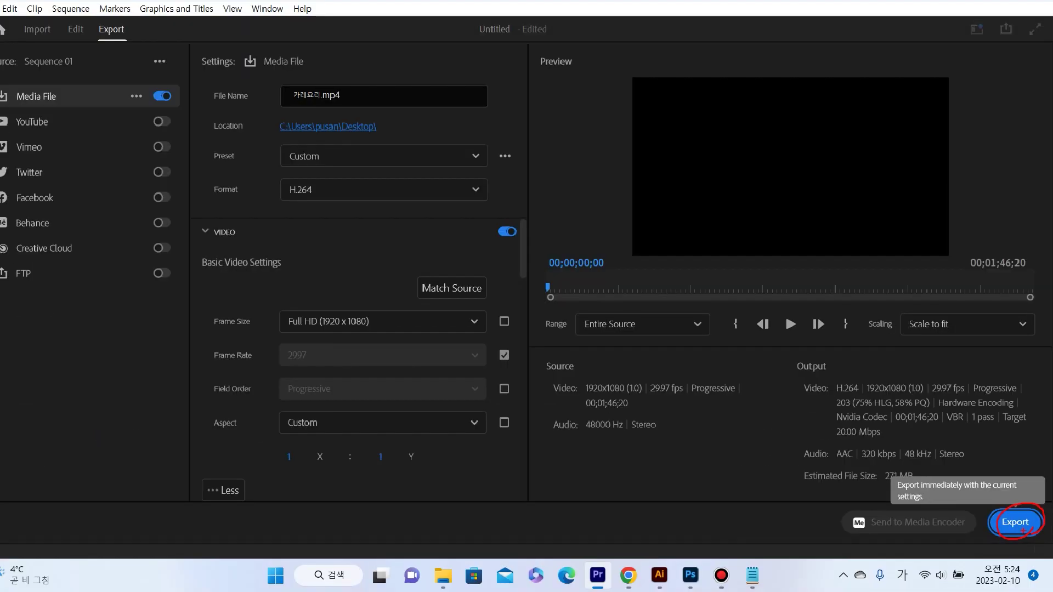
left_click(979, 519)
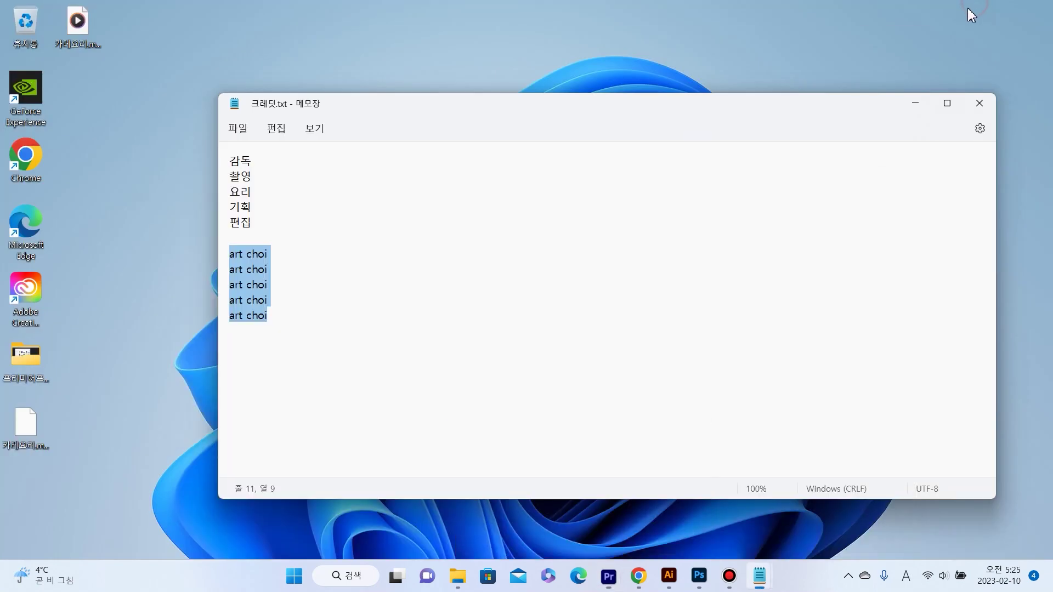
double_click(75, 25)
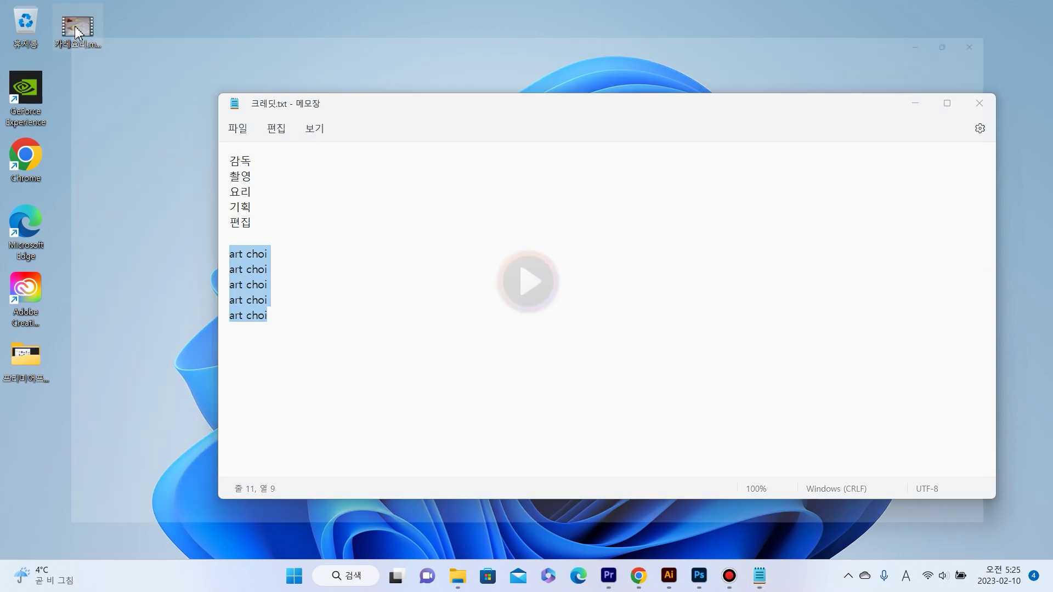